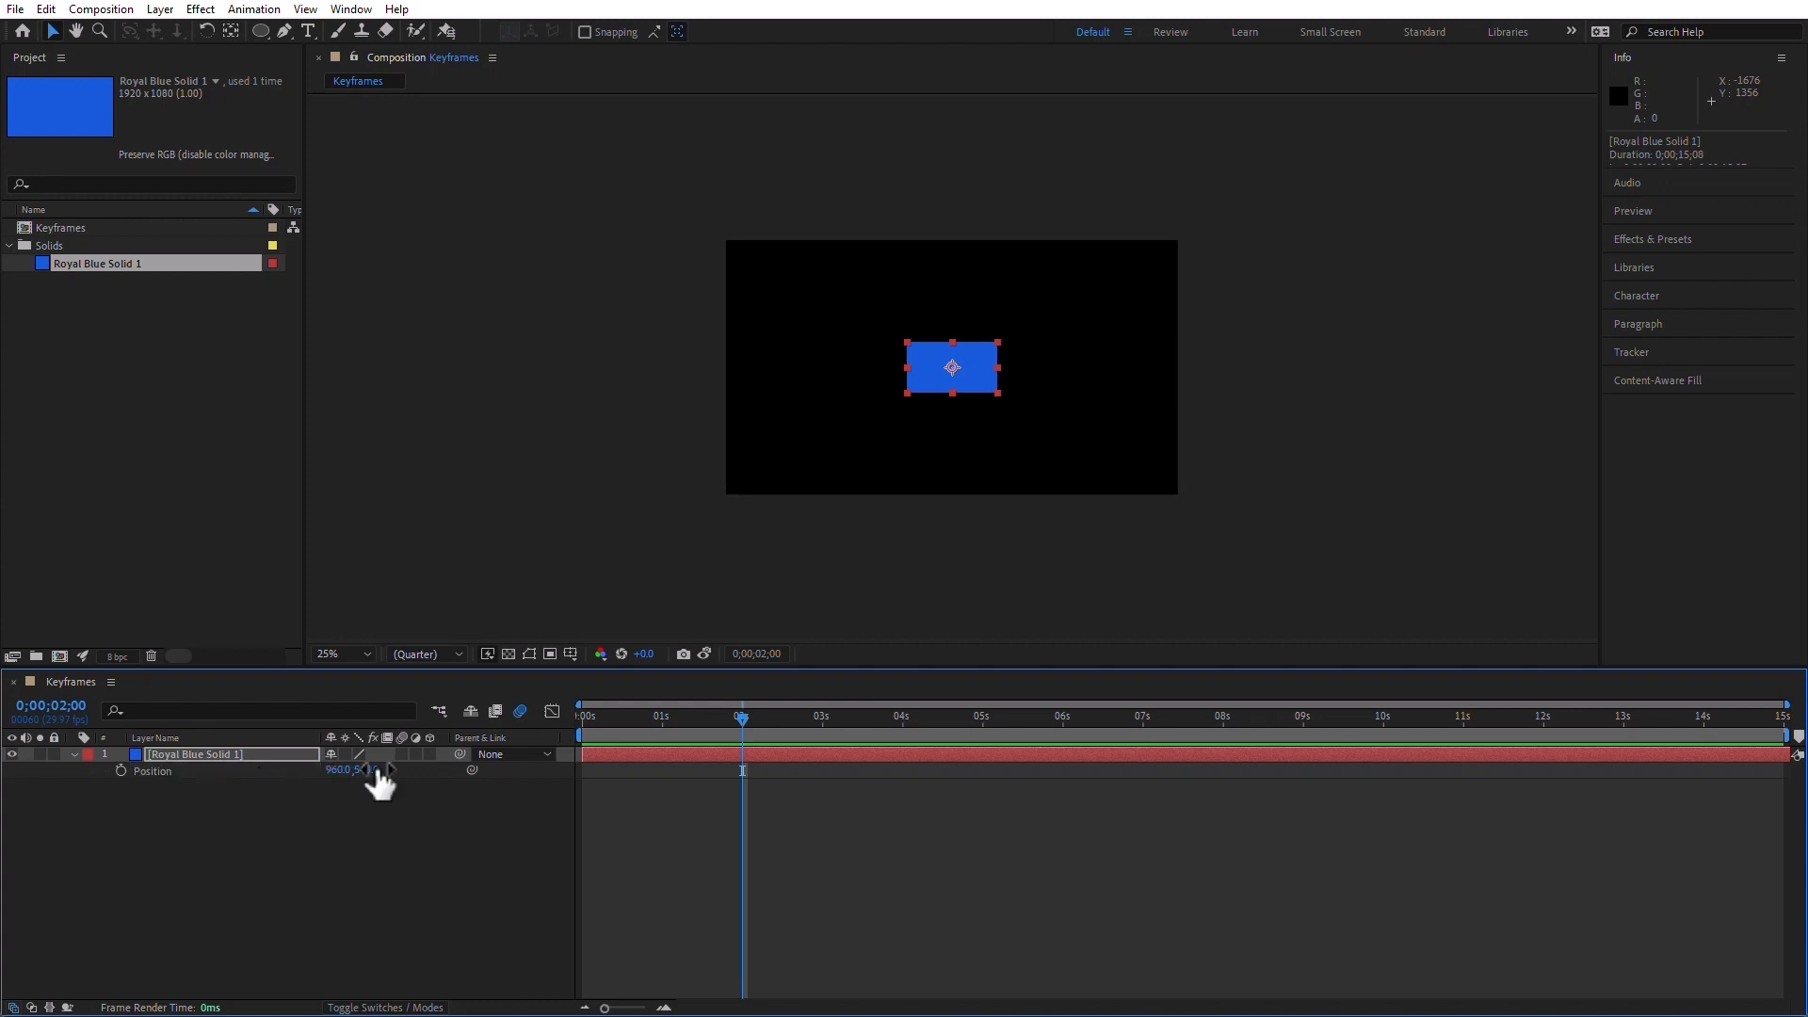
Animate the blue solid's Position from the composition's lower-left corner at 0;00;00;00 to about 1684, 152 at 0;00;00;27
drag(652, 716, 580, 717)
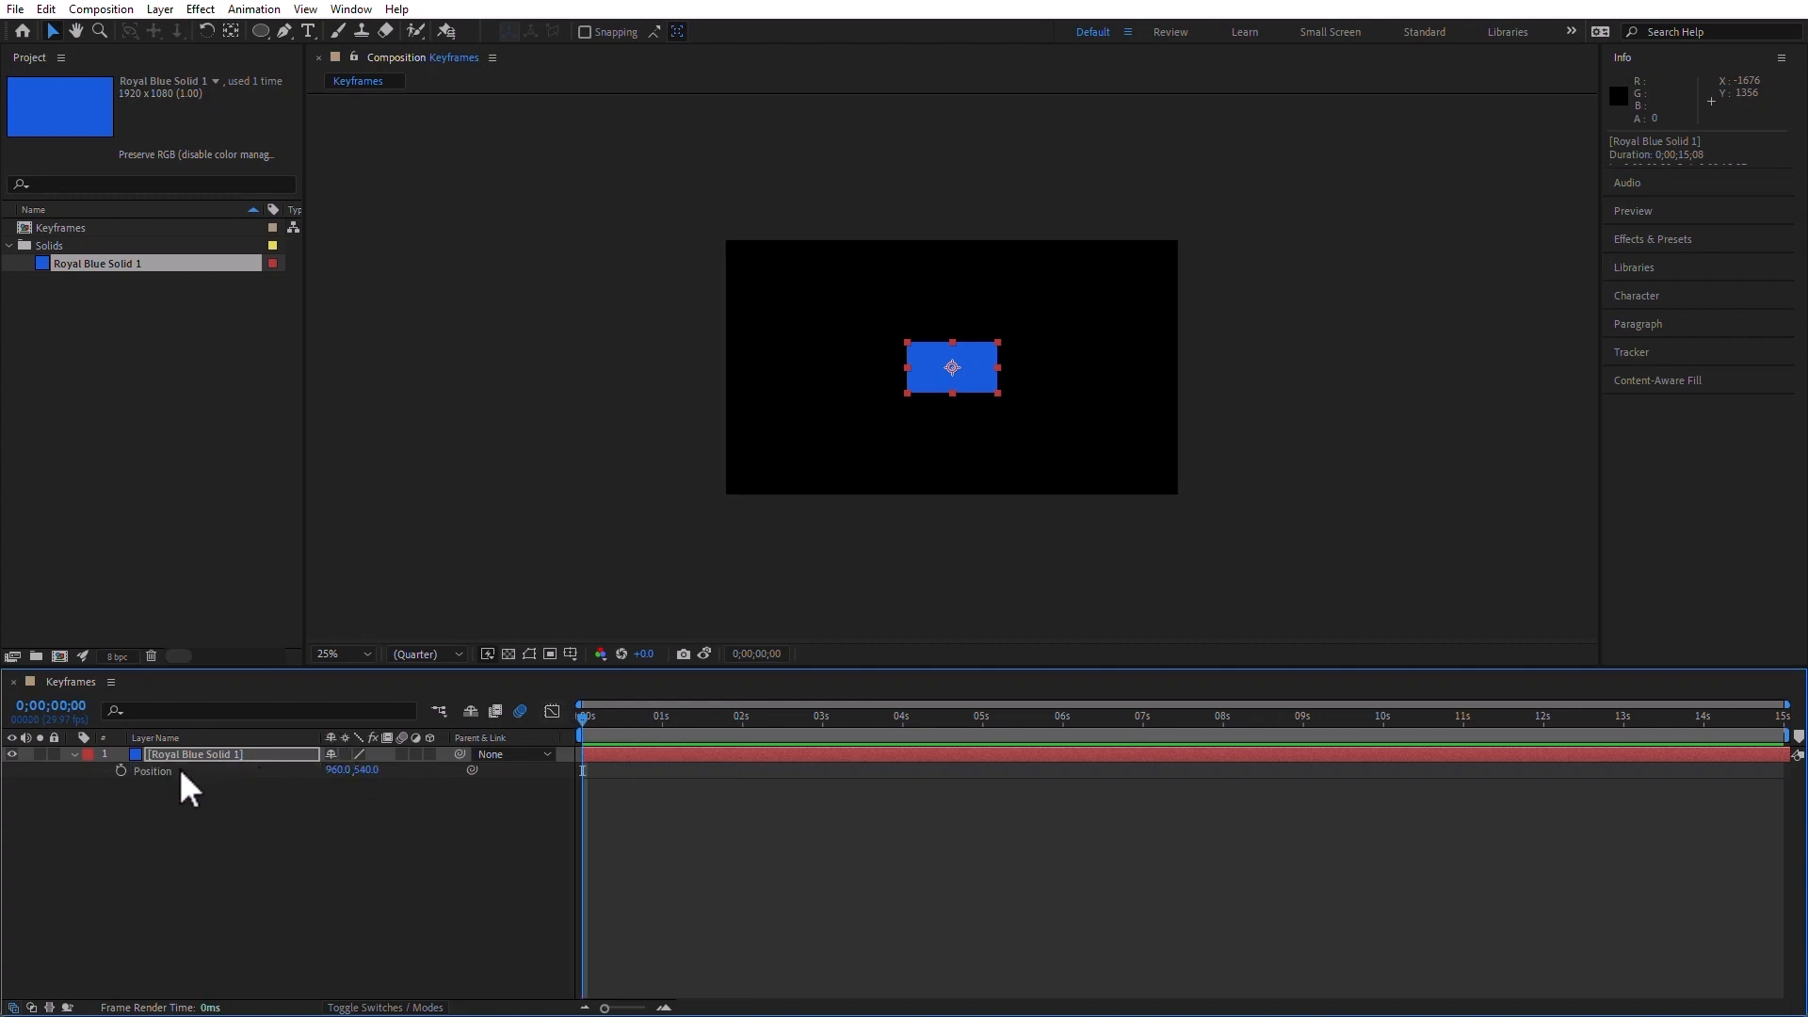
click(120, 771)
drag(983, 370, 809, 467)
drag(683, 705, 659, 715)
drag(807, 471, 1151, 280)
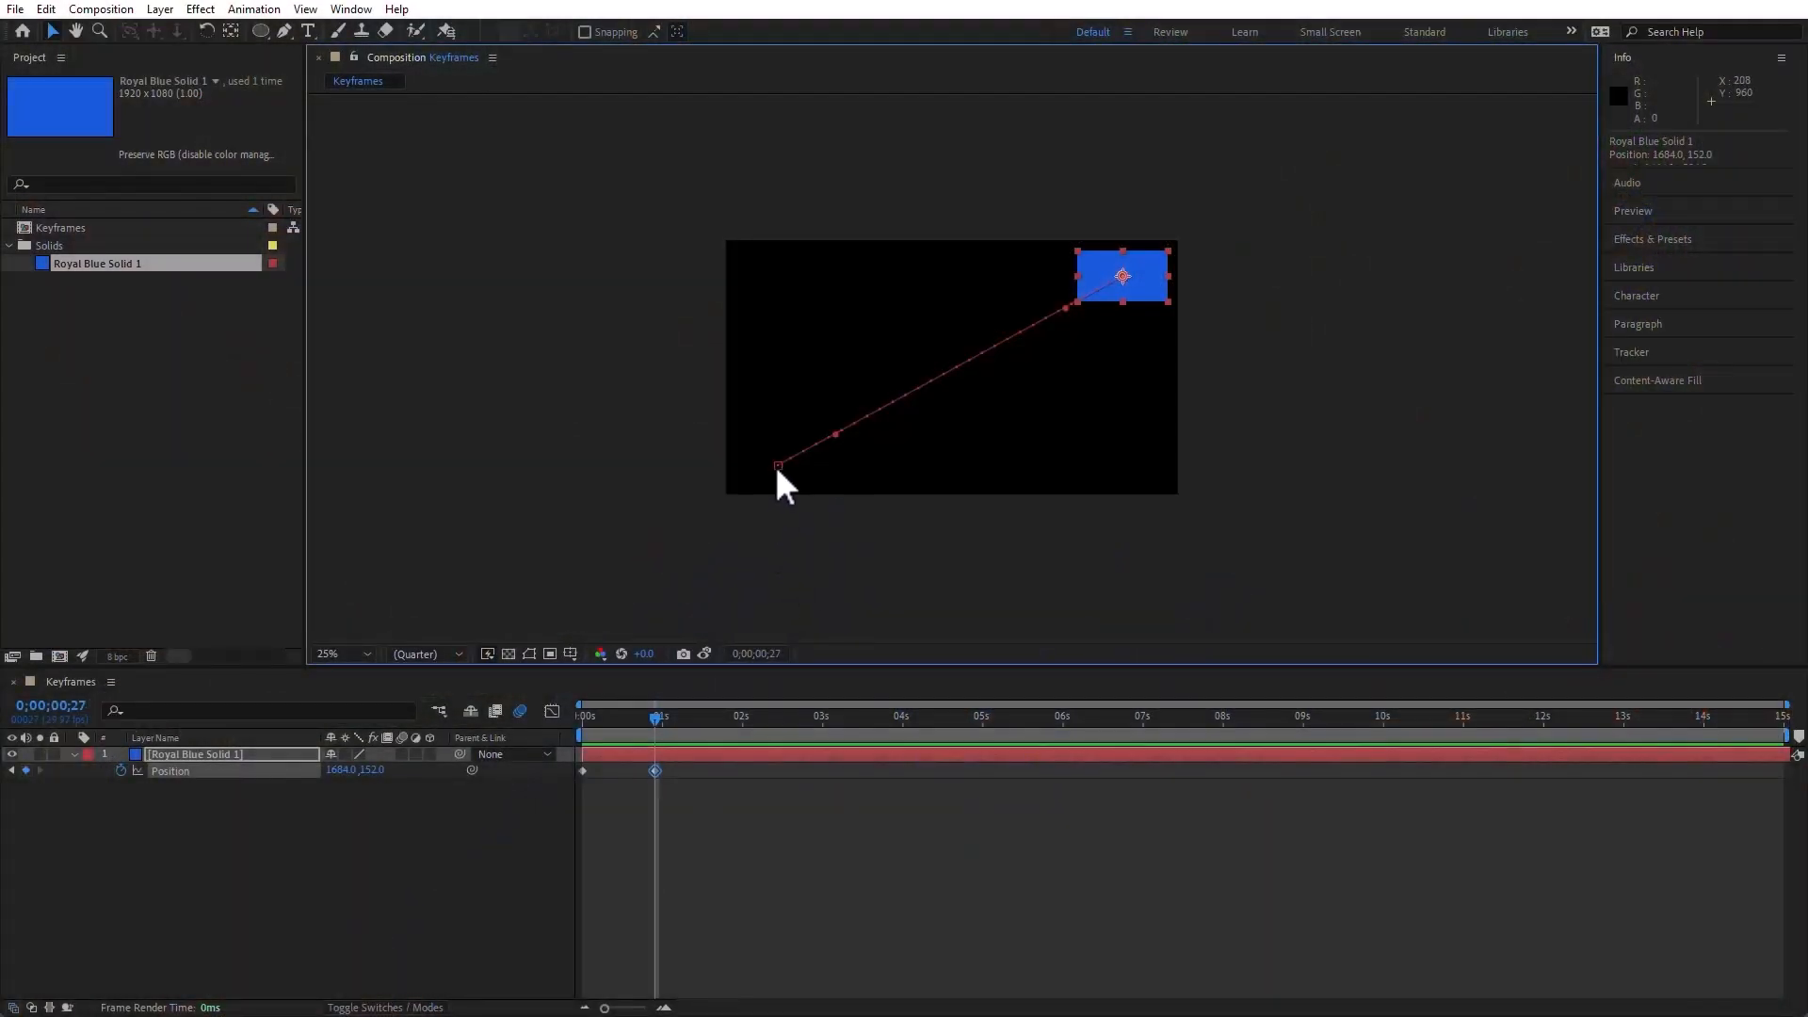
Reposition both motion path endpoints into a level path at mid-height, with the end keyframe at about 1684, 572
drag(776, 465, 761, 337)
drag(1145, 267, 1148, 334)
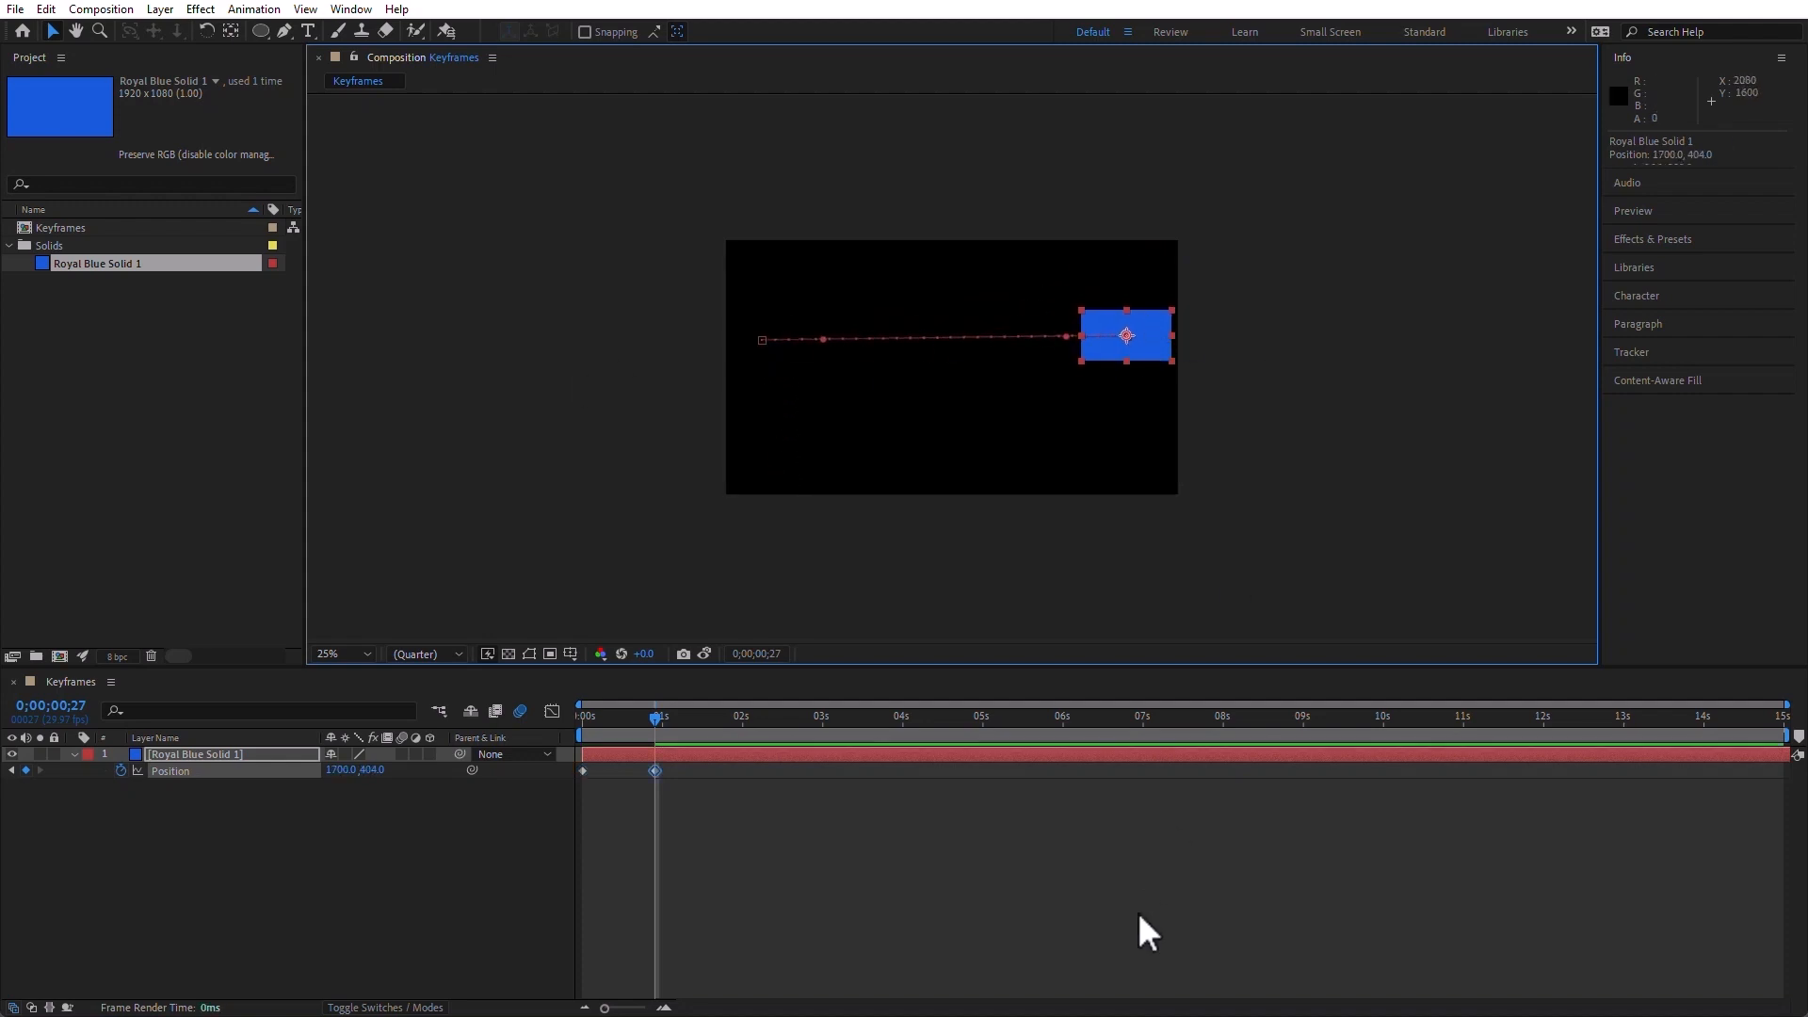
drag(762, 336, 751, 273)
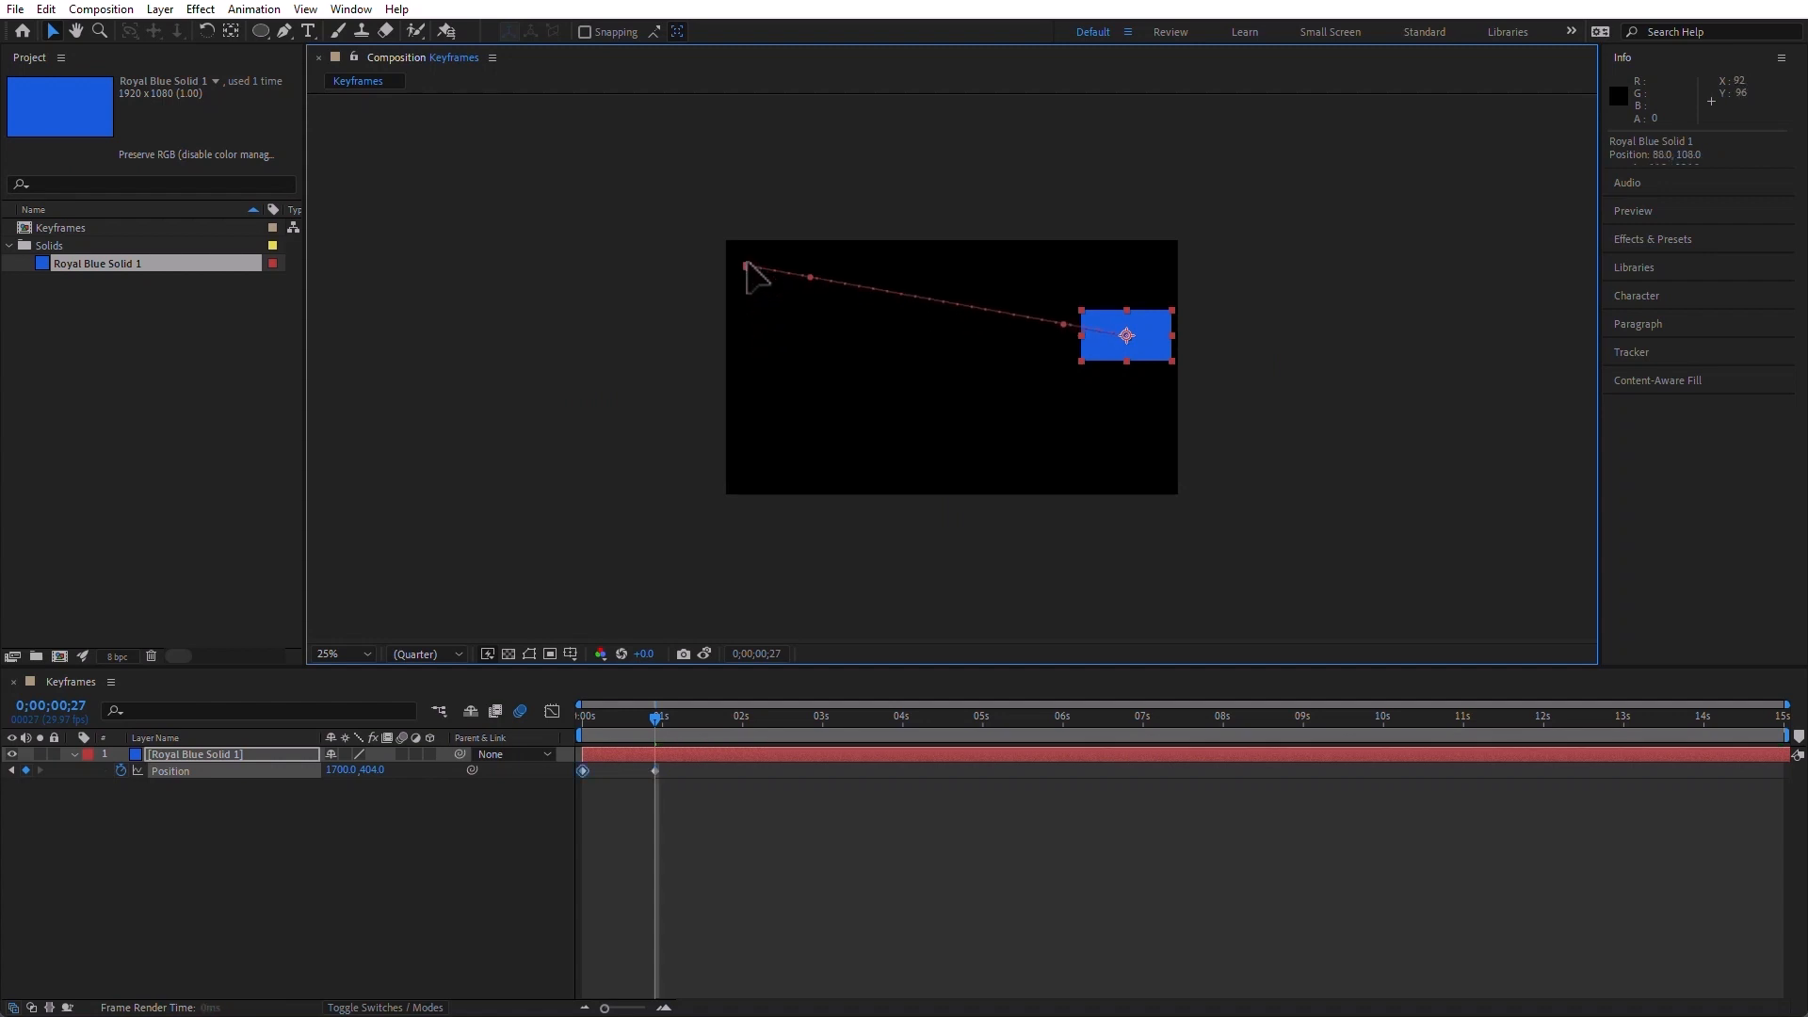
drag(1122, 322, 1113, 439)
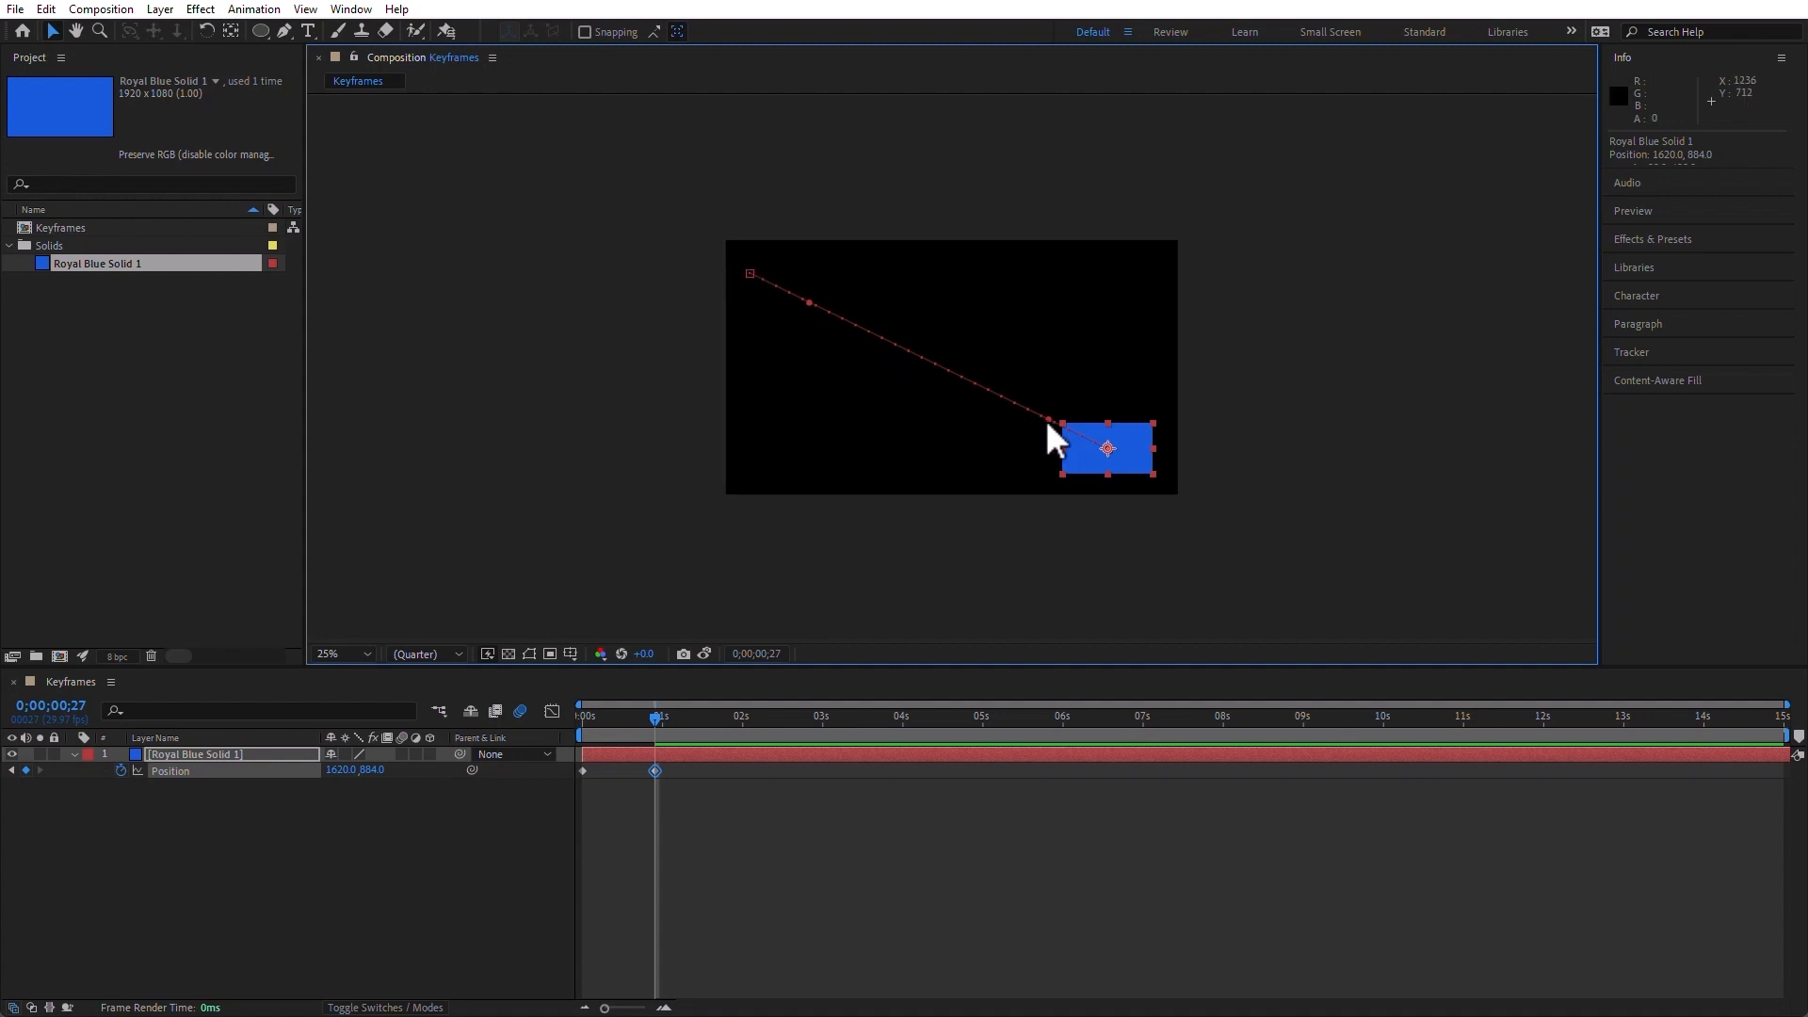
drag(751, 275, 738, 372)
drag(1139, 450, 1147, 374)
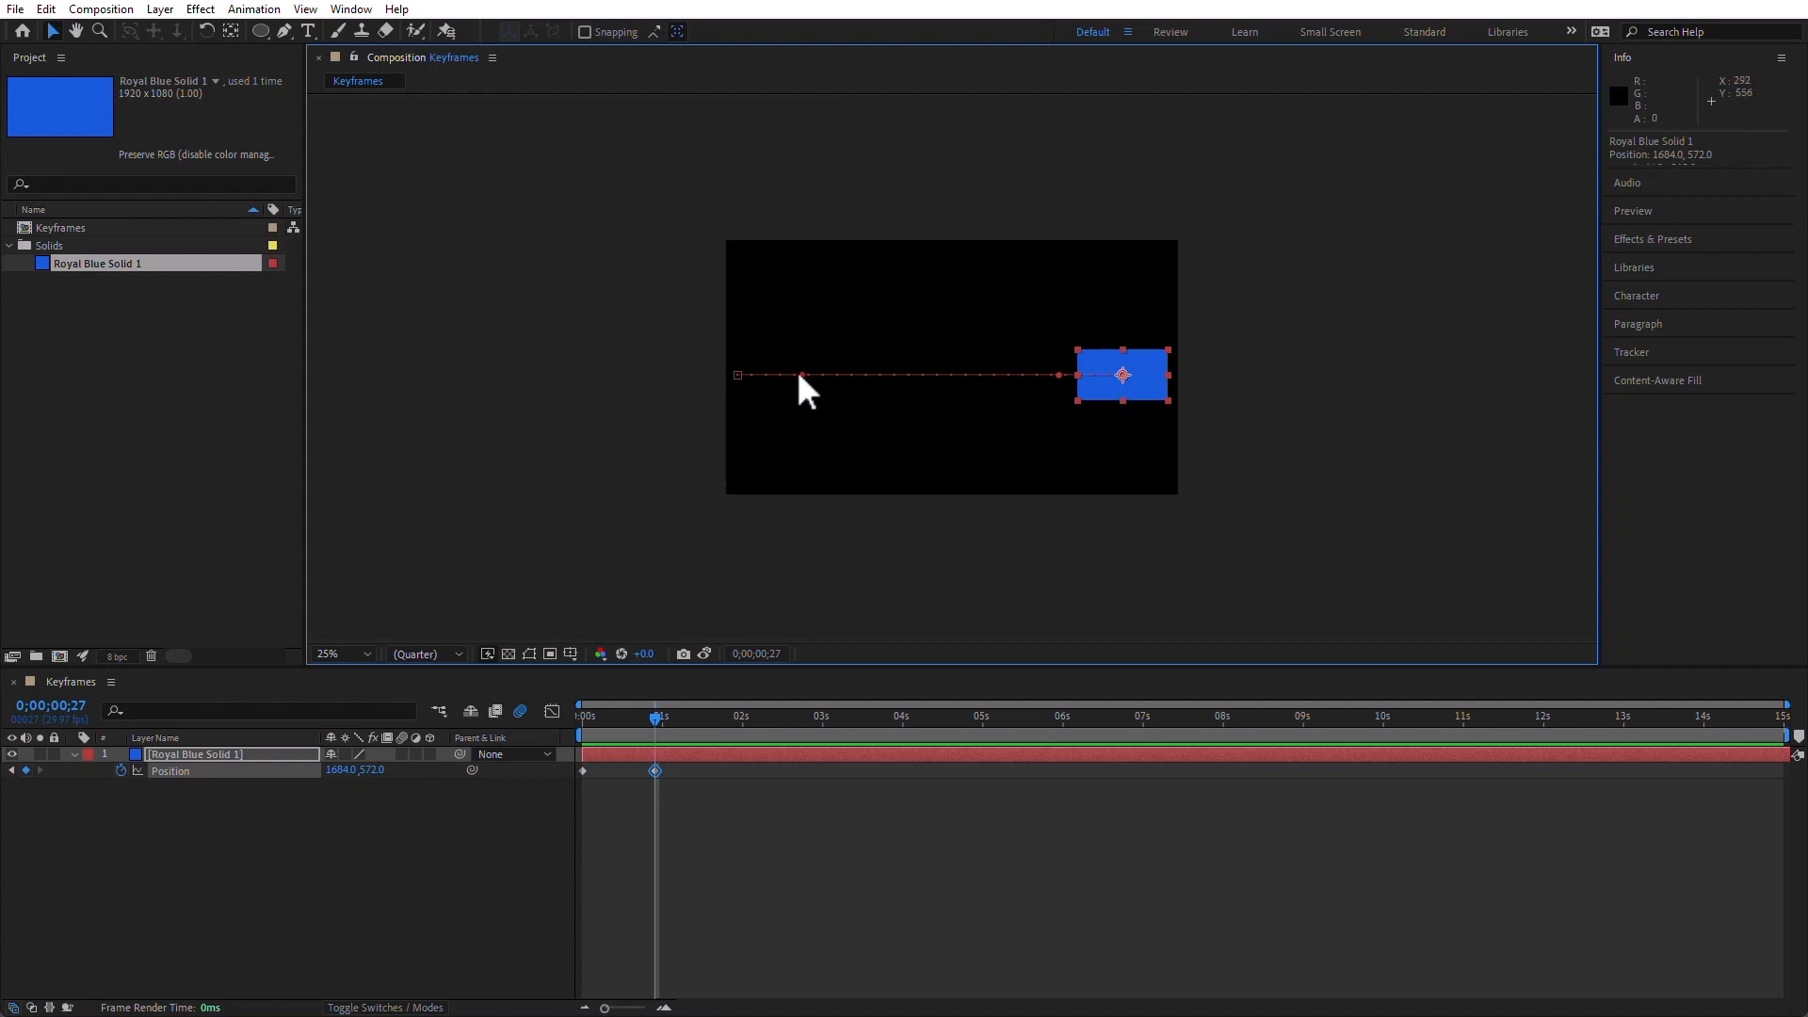
Bend the motion path into an S-curve by pulling the start handle up and the end handle down
drag(803, 377, 886, 235)
drag(1059, 374, 922, 476)
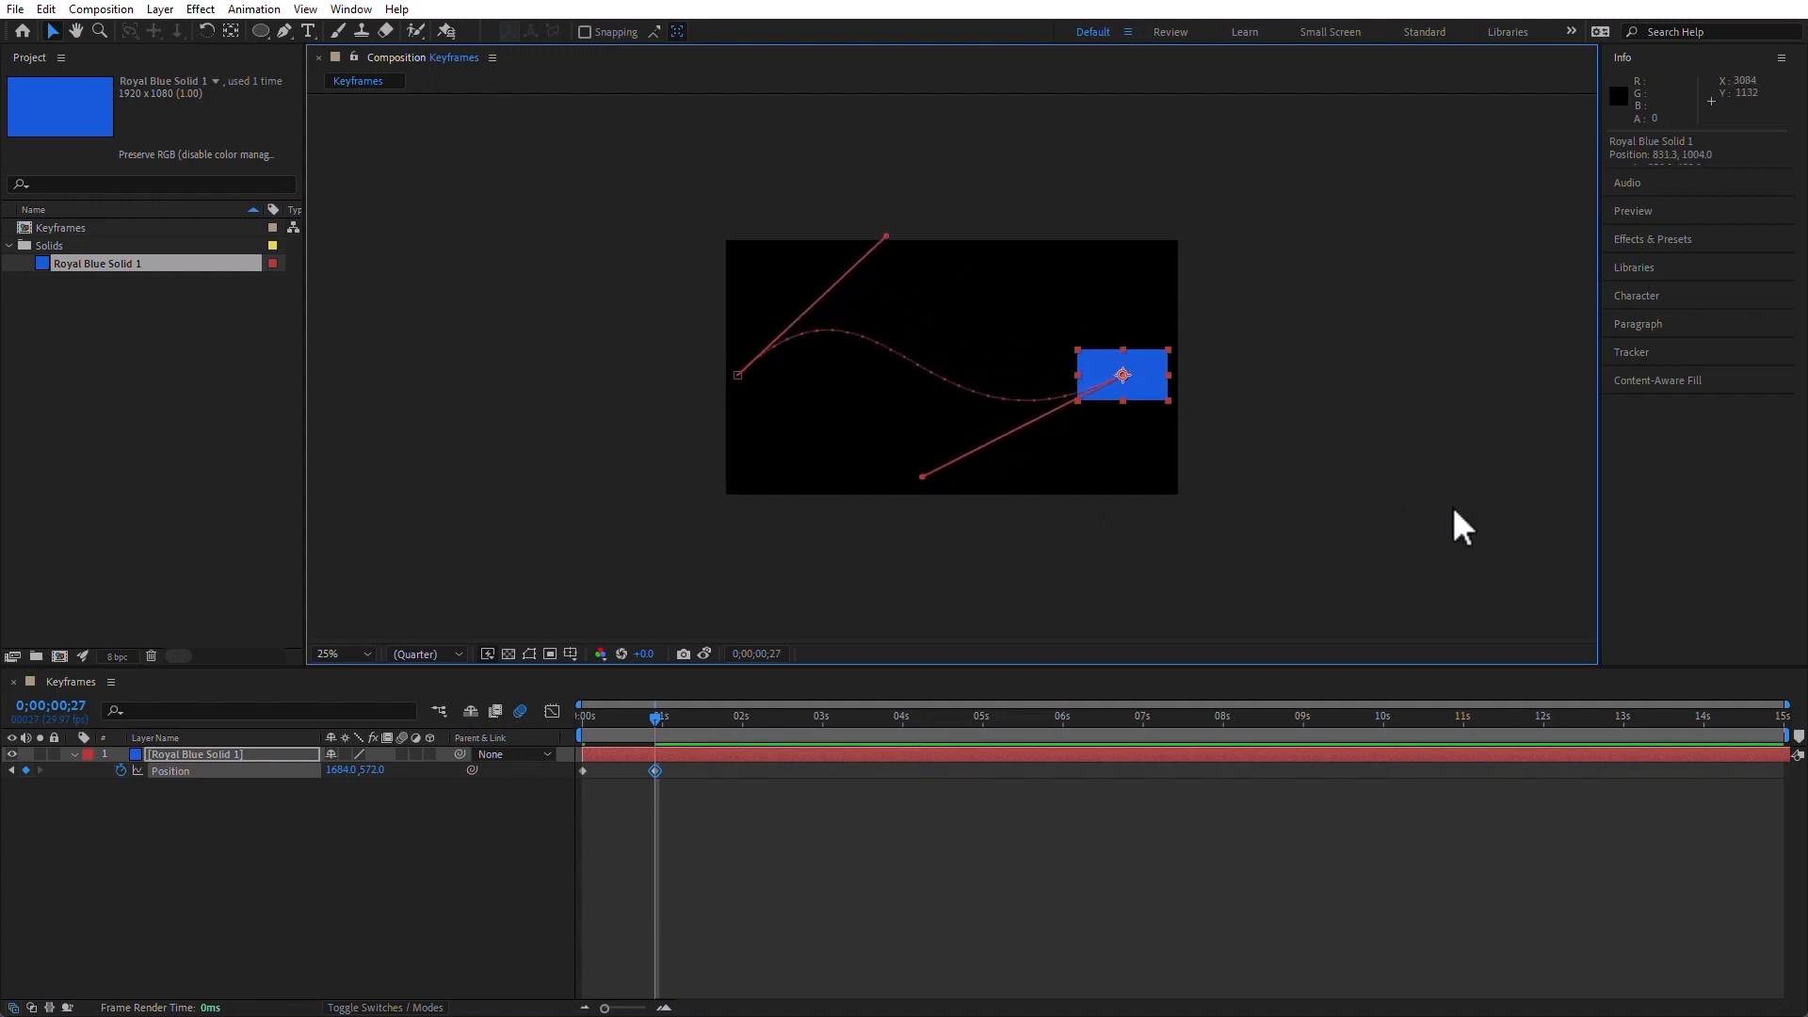
mouse_move(685, 704)
mouse_down()
mouse_move(588, 733)
mouse_move(657, 719)
mouse_up()
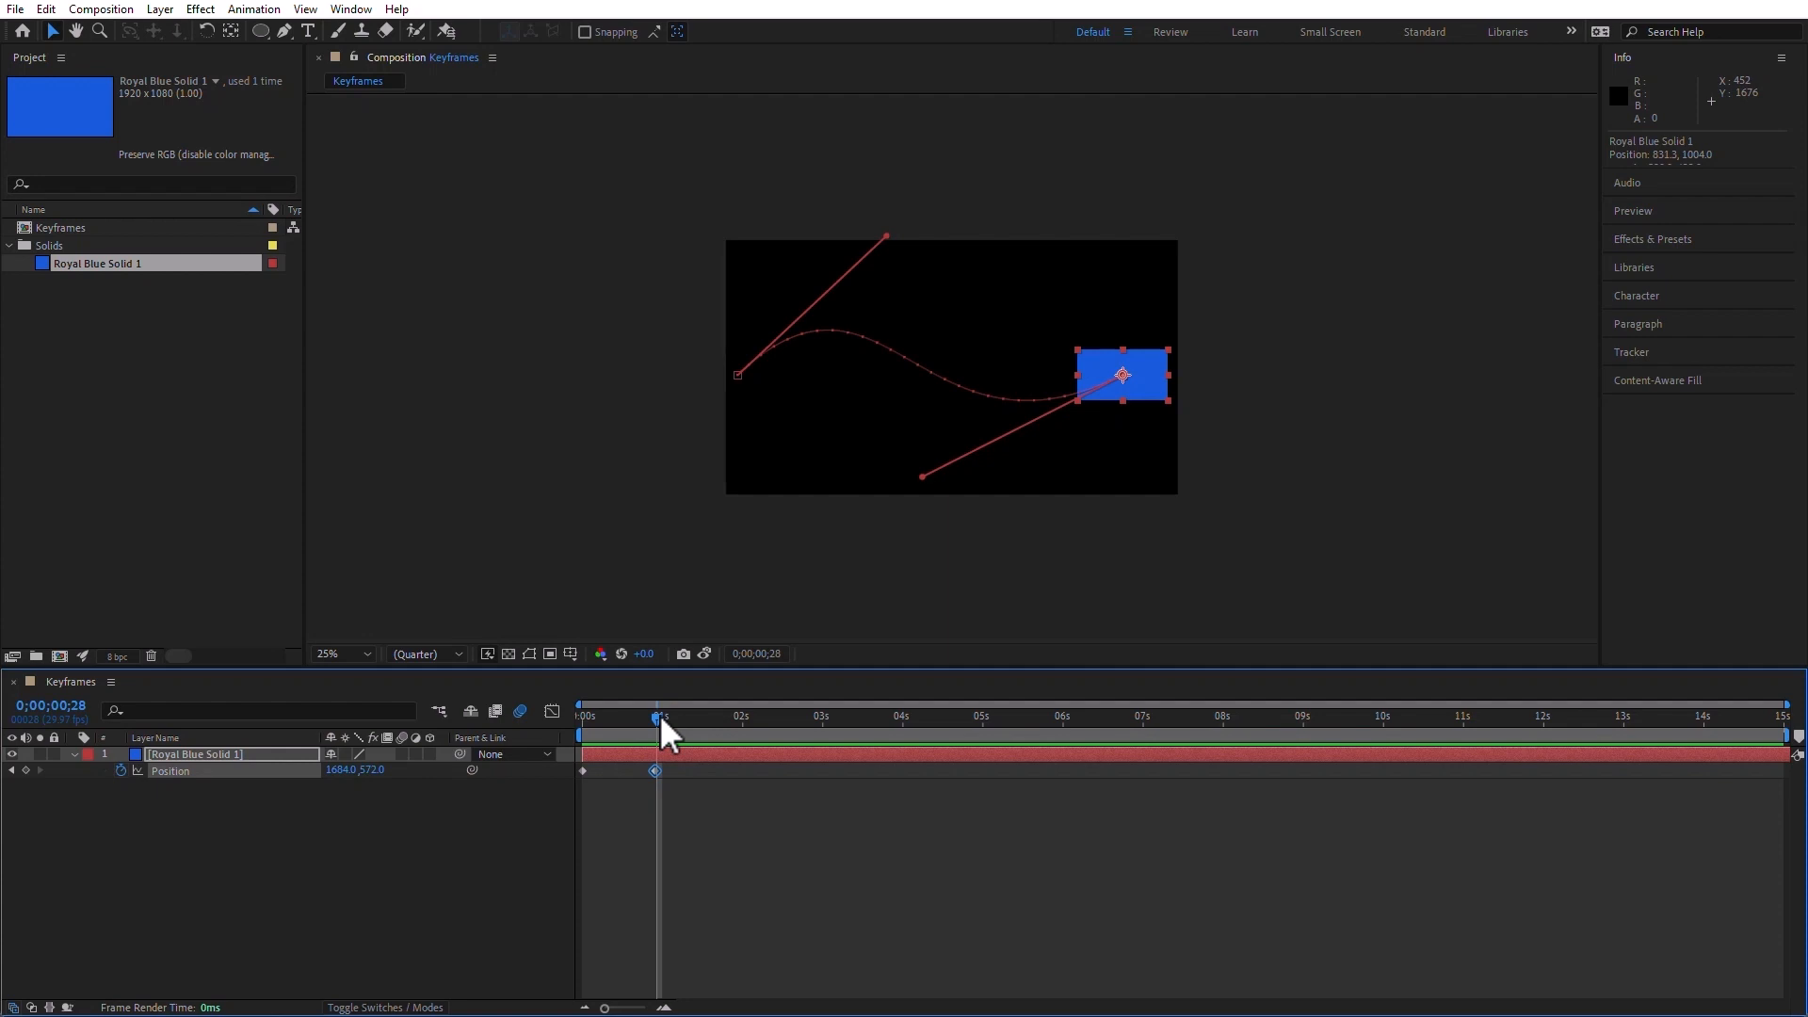
Reshape the motion path into an arch with the start handle at about 447, 112 and the end handle at about 1259, 120
mouse_move(886, 236)
mouse_down()
mouse_move(744, 373)
mouse_move(878, 266)
mouse_move(787, 358)
mouse_move(895, 245)
mouse_move(821, 297)
mouse_move(899, 223)
mouse_move(787, 283)
mouse_move(858, 218)
mouse_up()
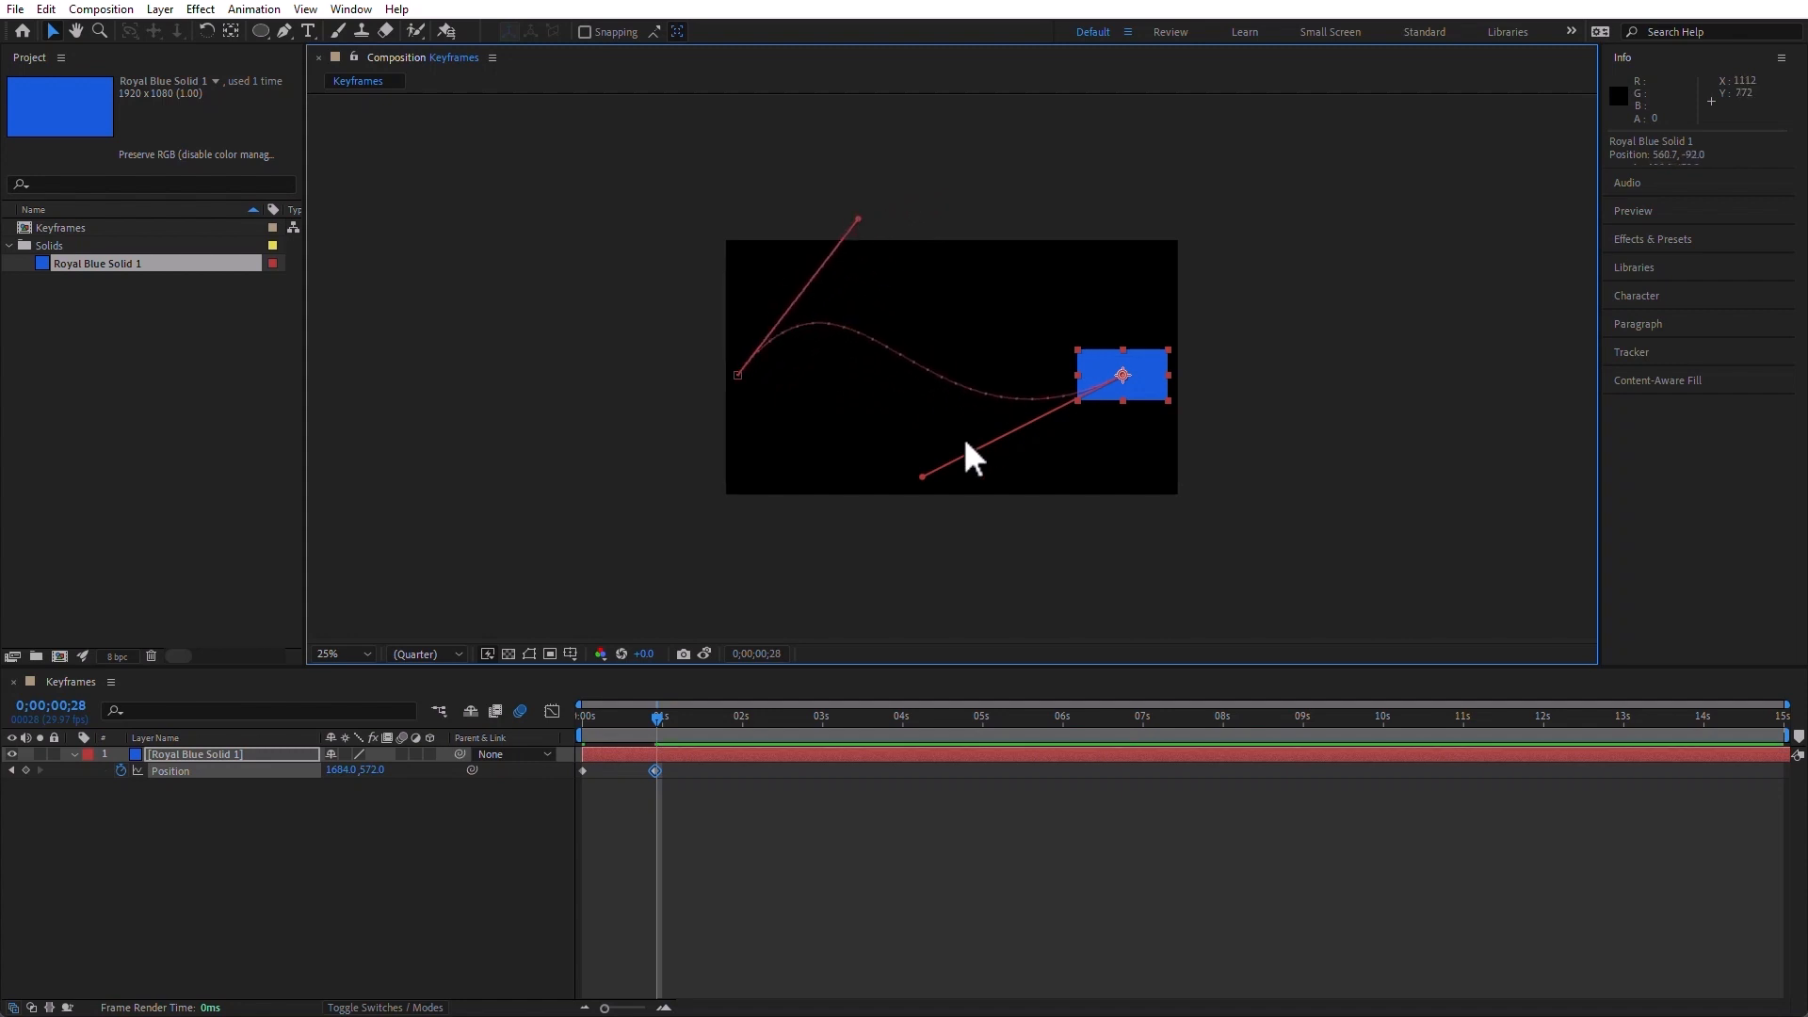
drag(922, 477, 1026, 231)
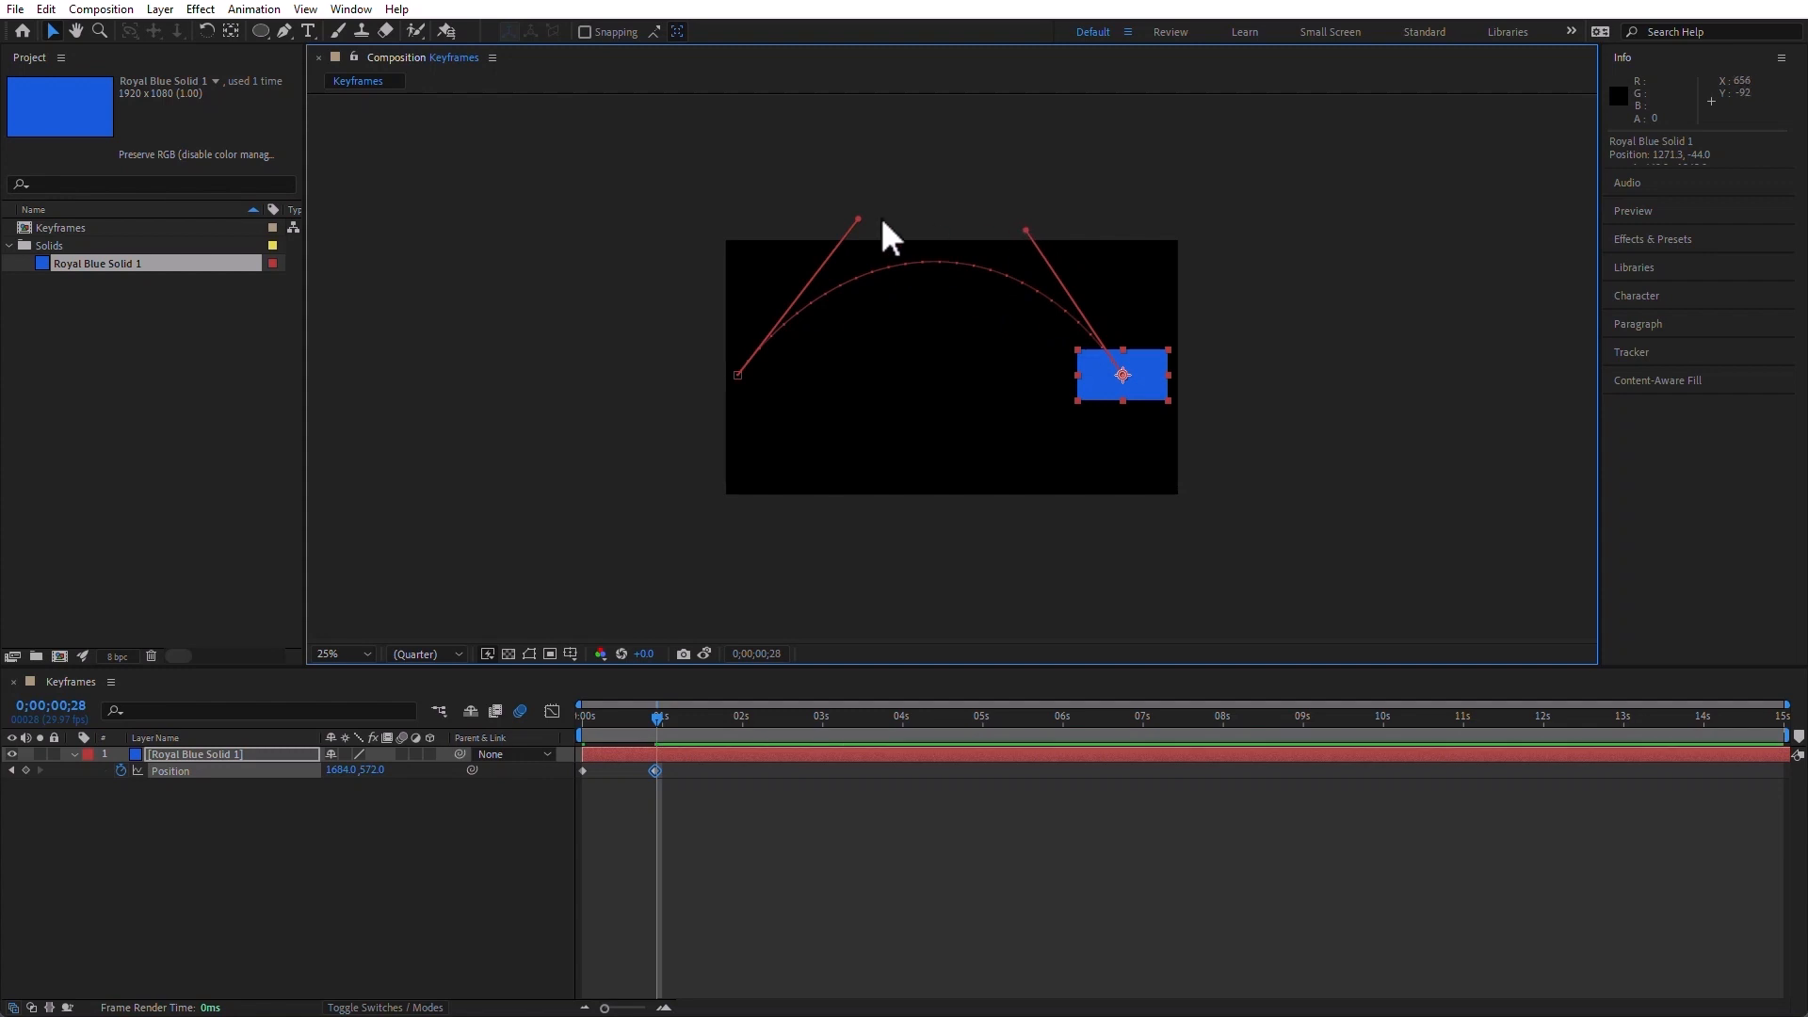
drag(857, 218, 832, 267)
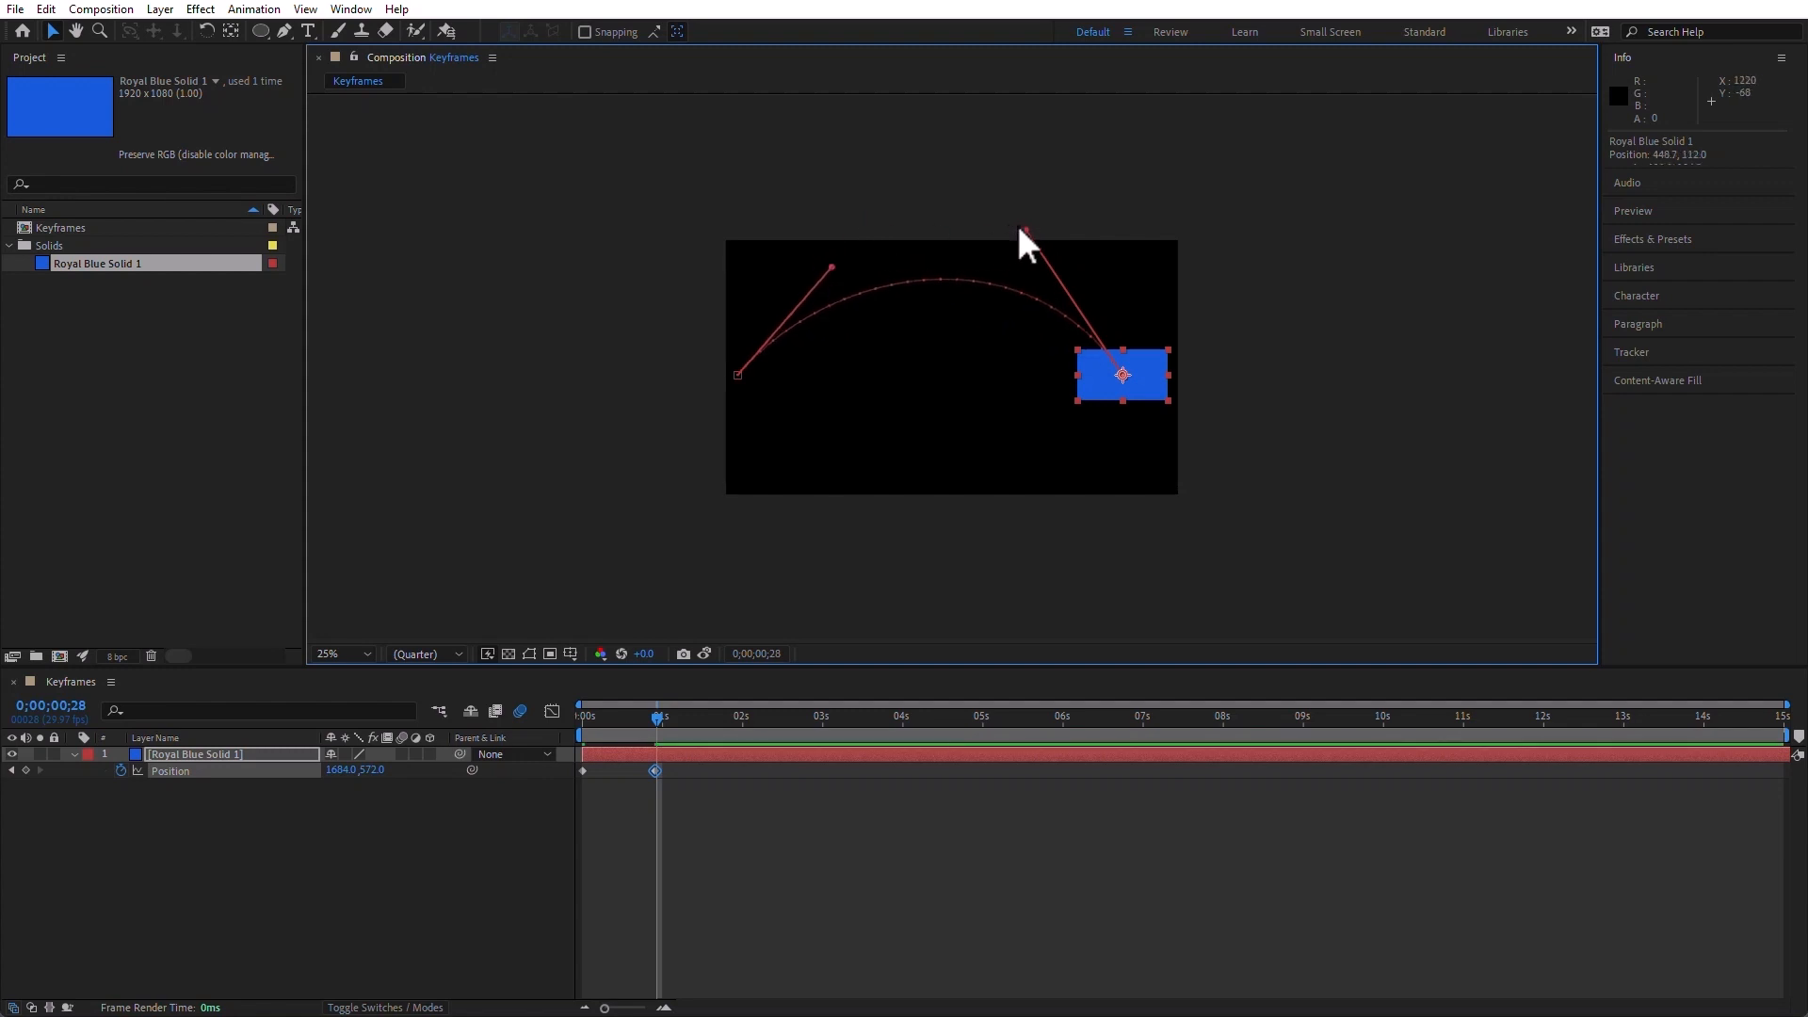
drag(1027, 230, 1022, 267)
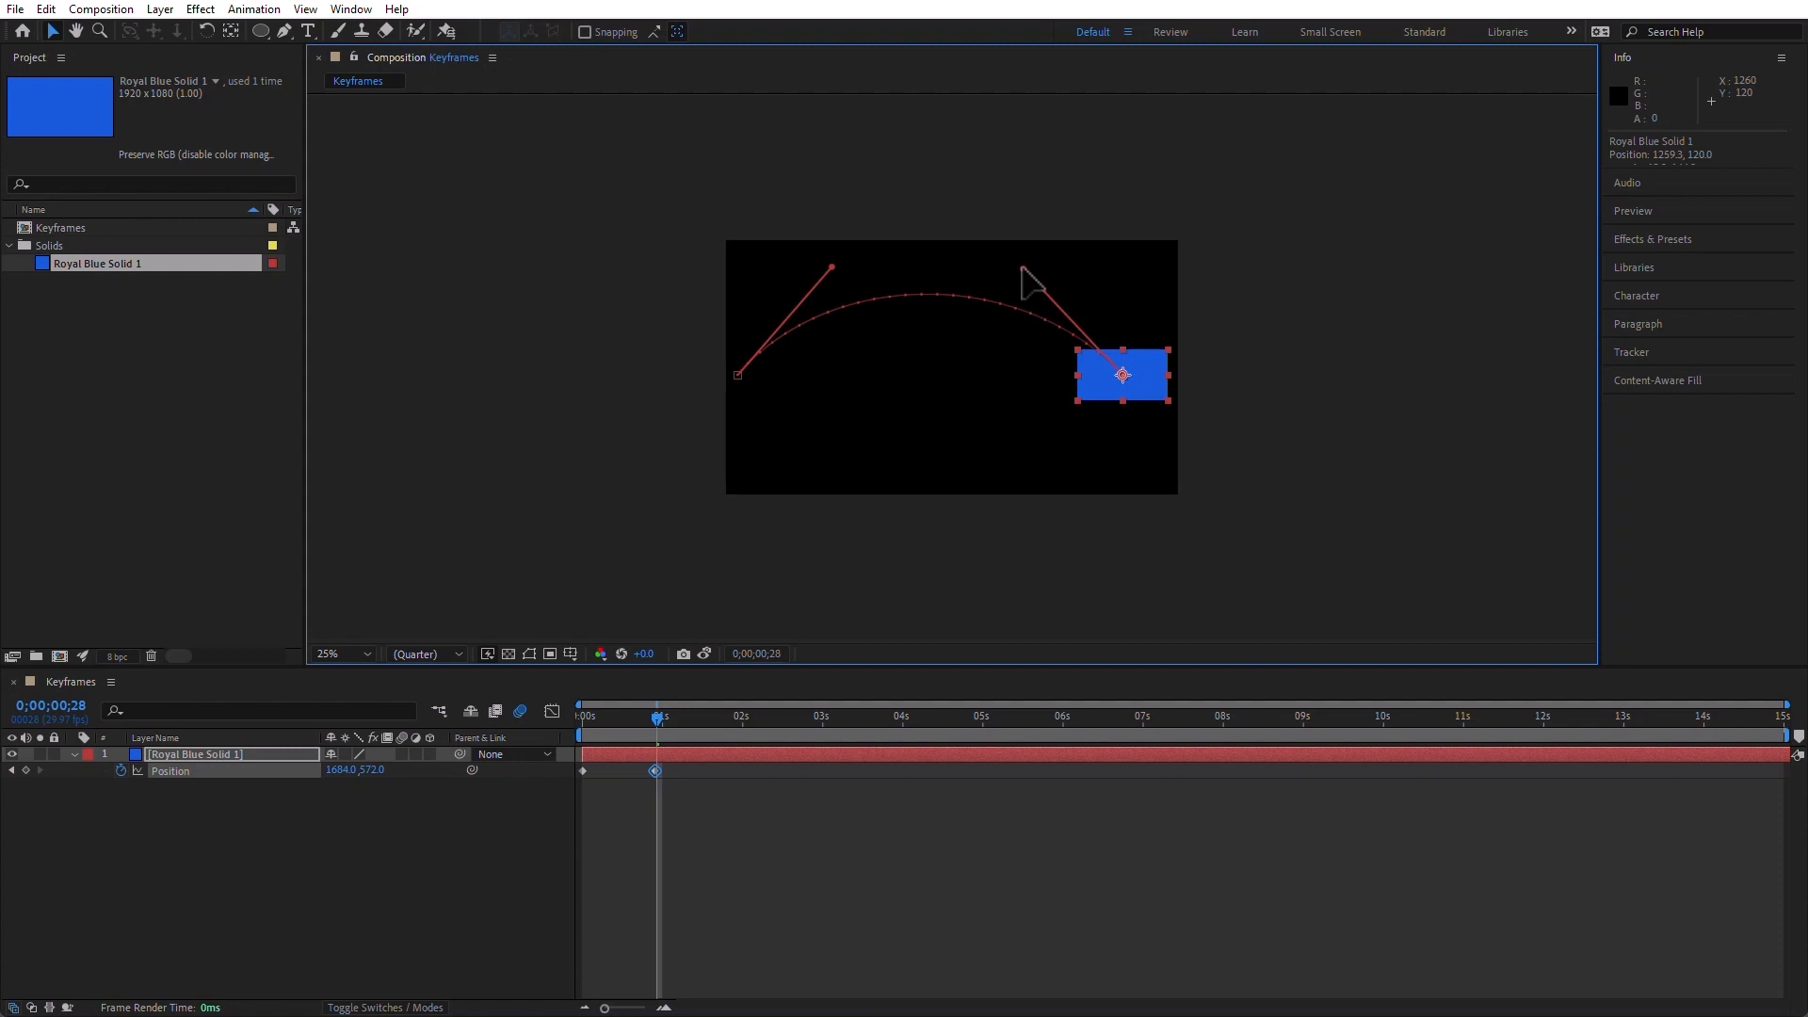
Retime the end Position keyframe to 0;00;02;21 and add a middle keyframe at 0;00;01;11 with the solid at about 927, 182
click(738, 376)
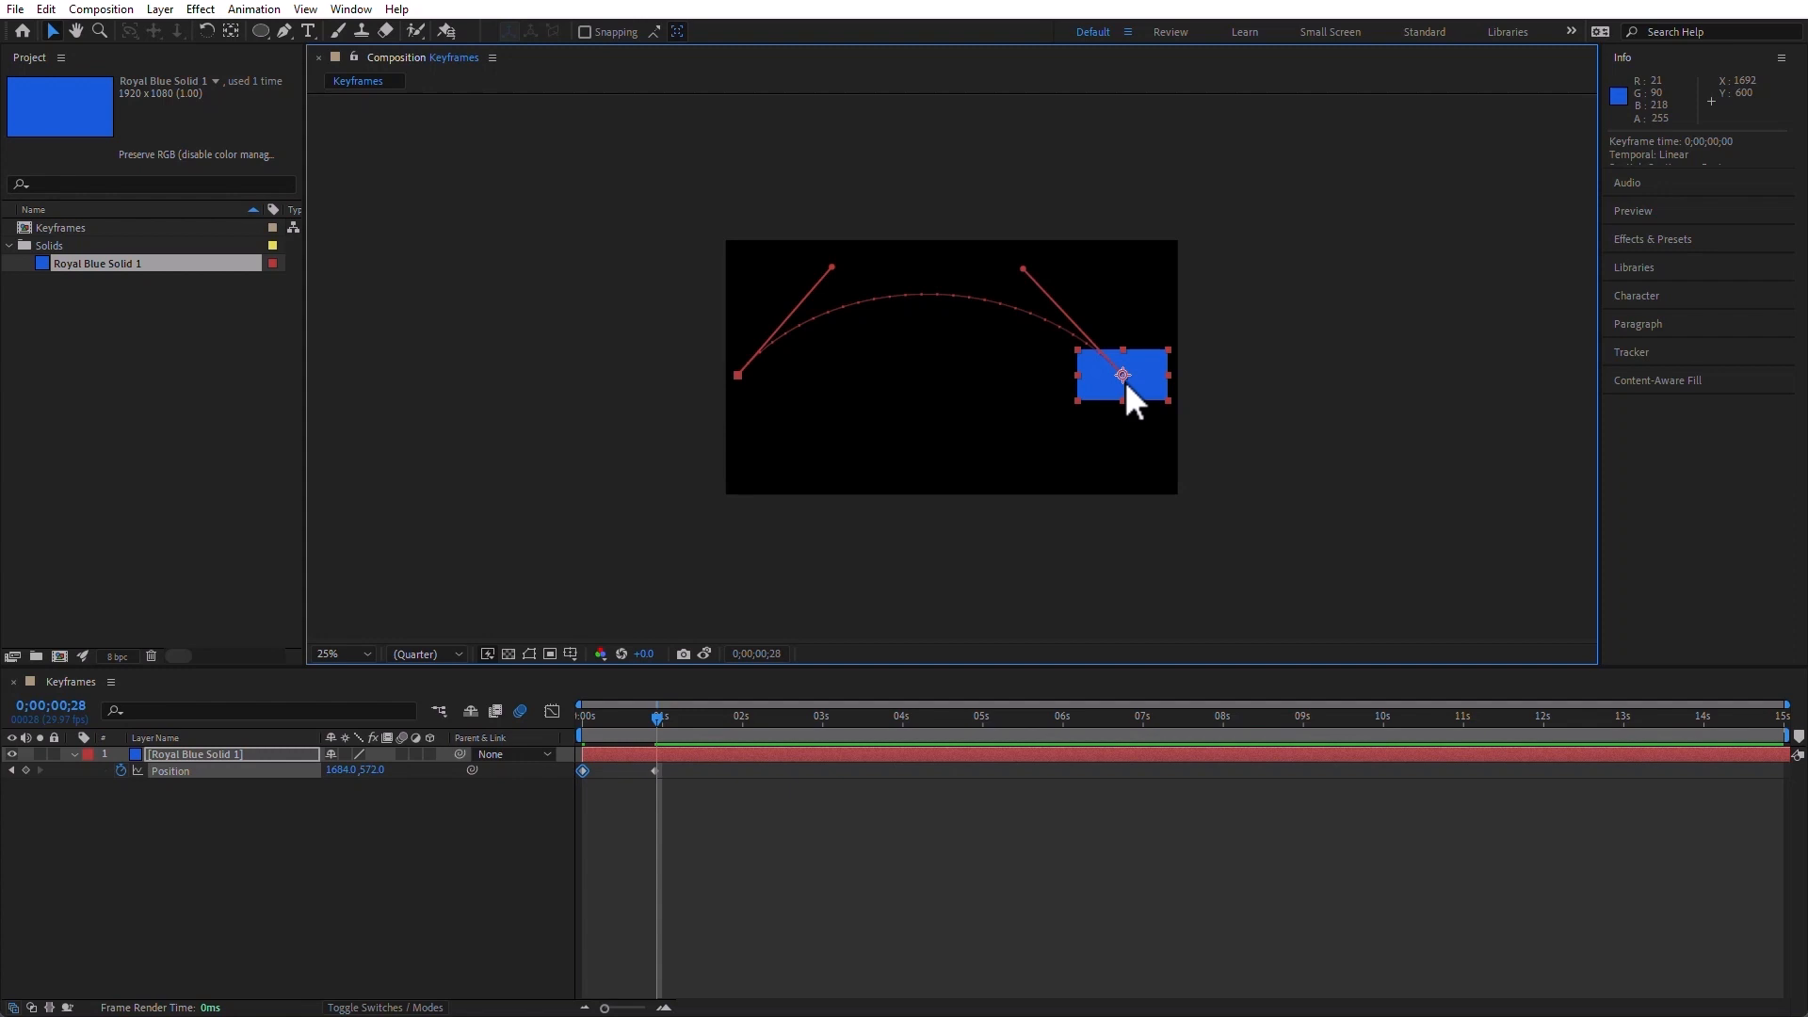
drag(658, 770, 801, 767)
drag(658, 720, 692, 724)
drag(959, 303, 970, 291)
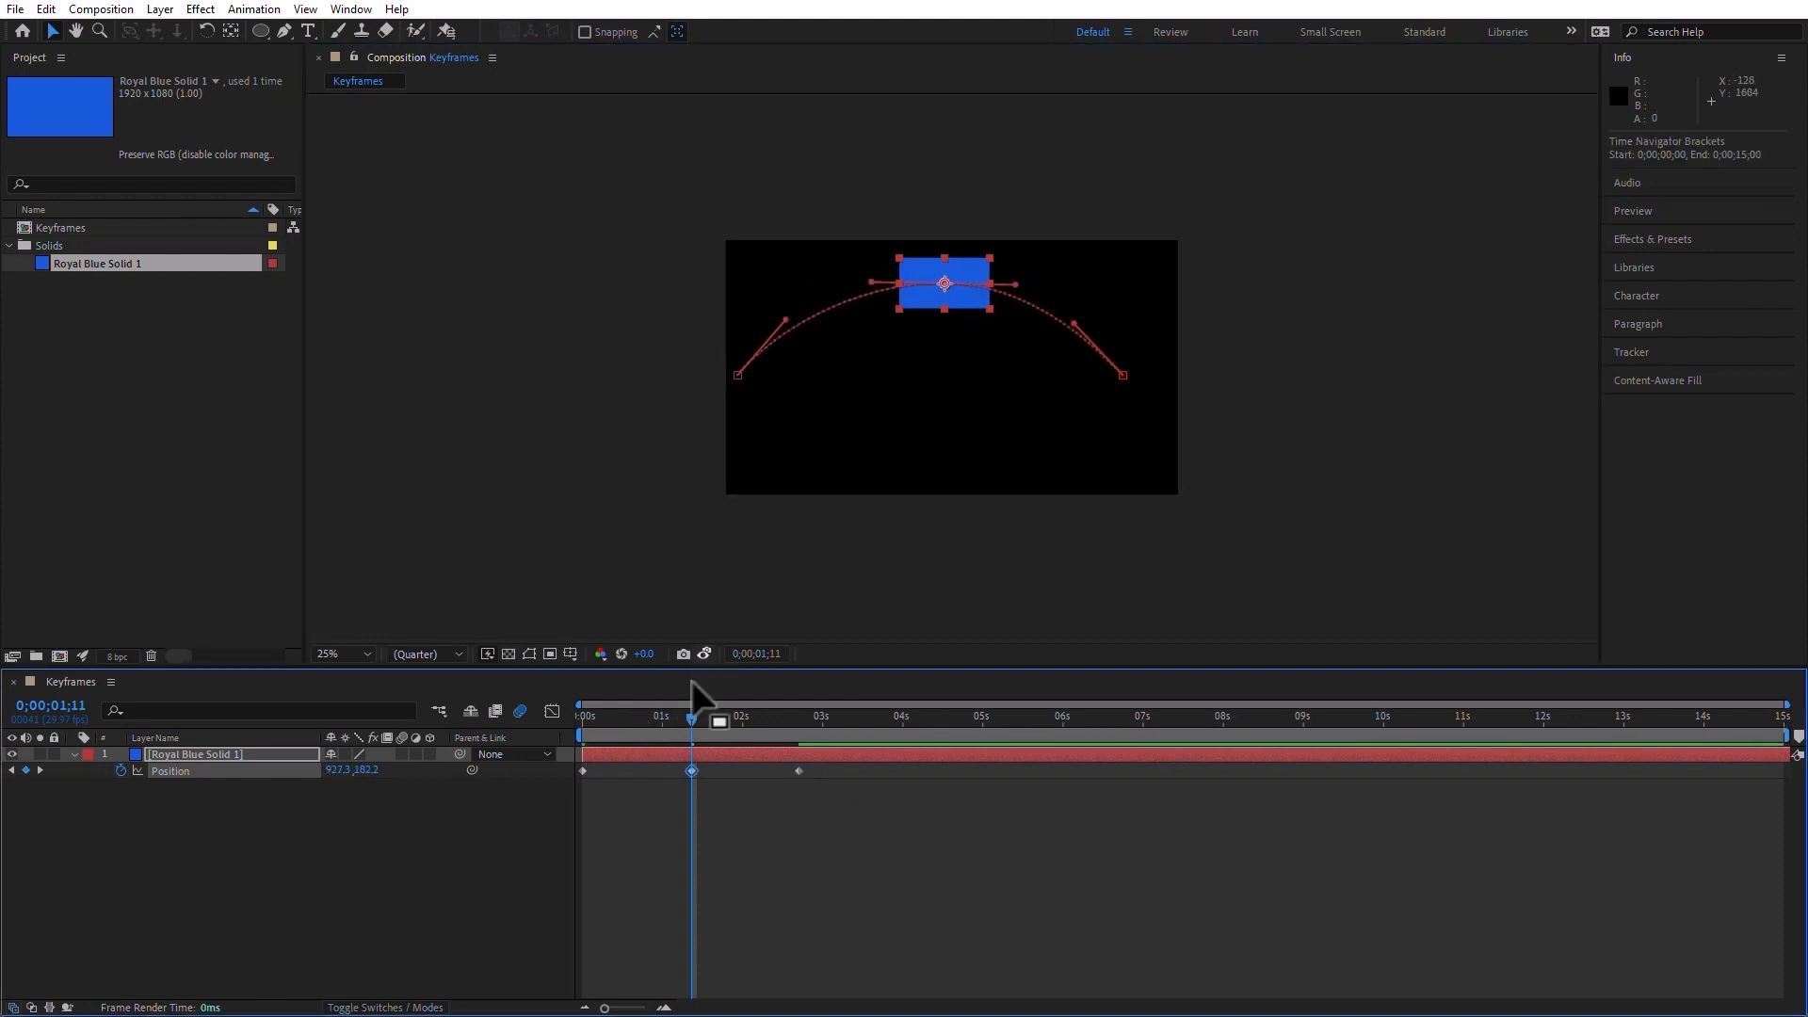
Pull the outer keyframes' handles downward to form a wave-shaped motion path, and adjust the middle keyframe's linked handles
click(641, 716)
drag(1017, 282, 866, 279)
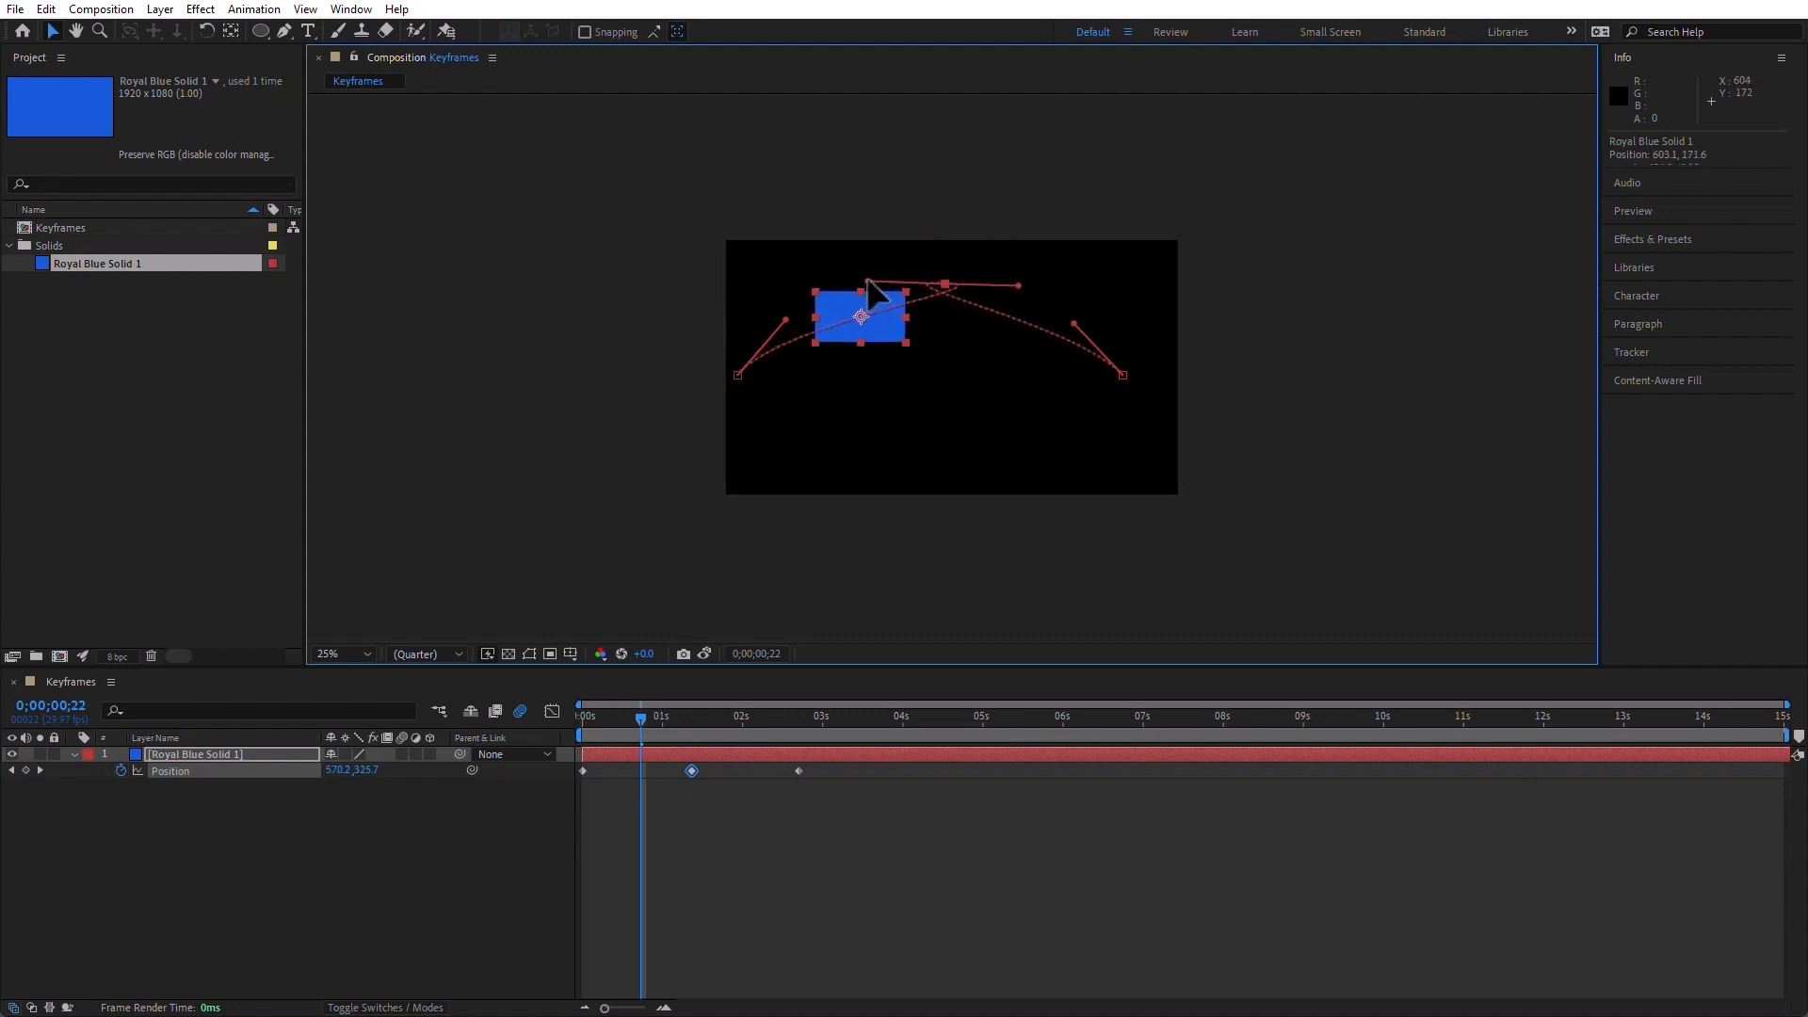
drag(869, 277, 1008, 277)
drag(787, 320, 846, 471)
drag(1074, 326, 972, 488)
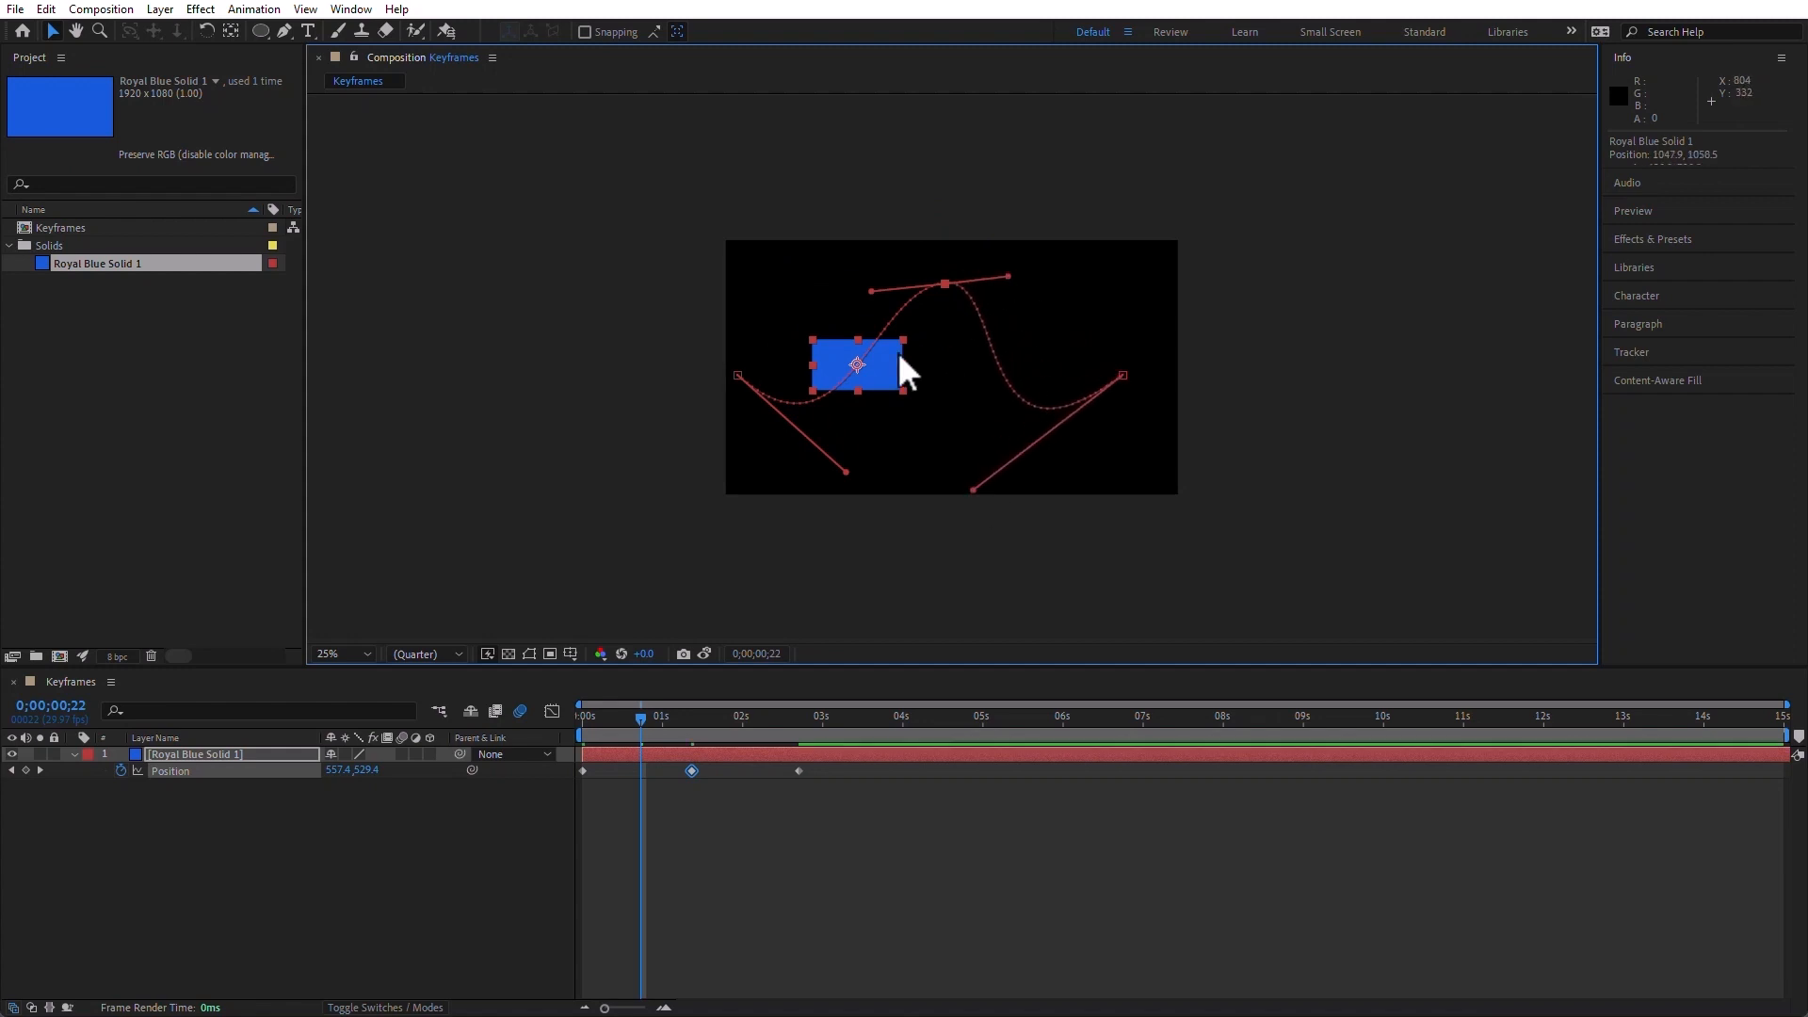
drag(633, 714, 513, 708)
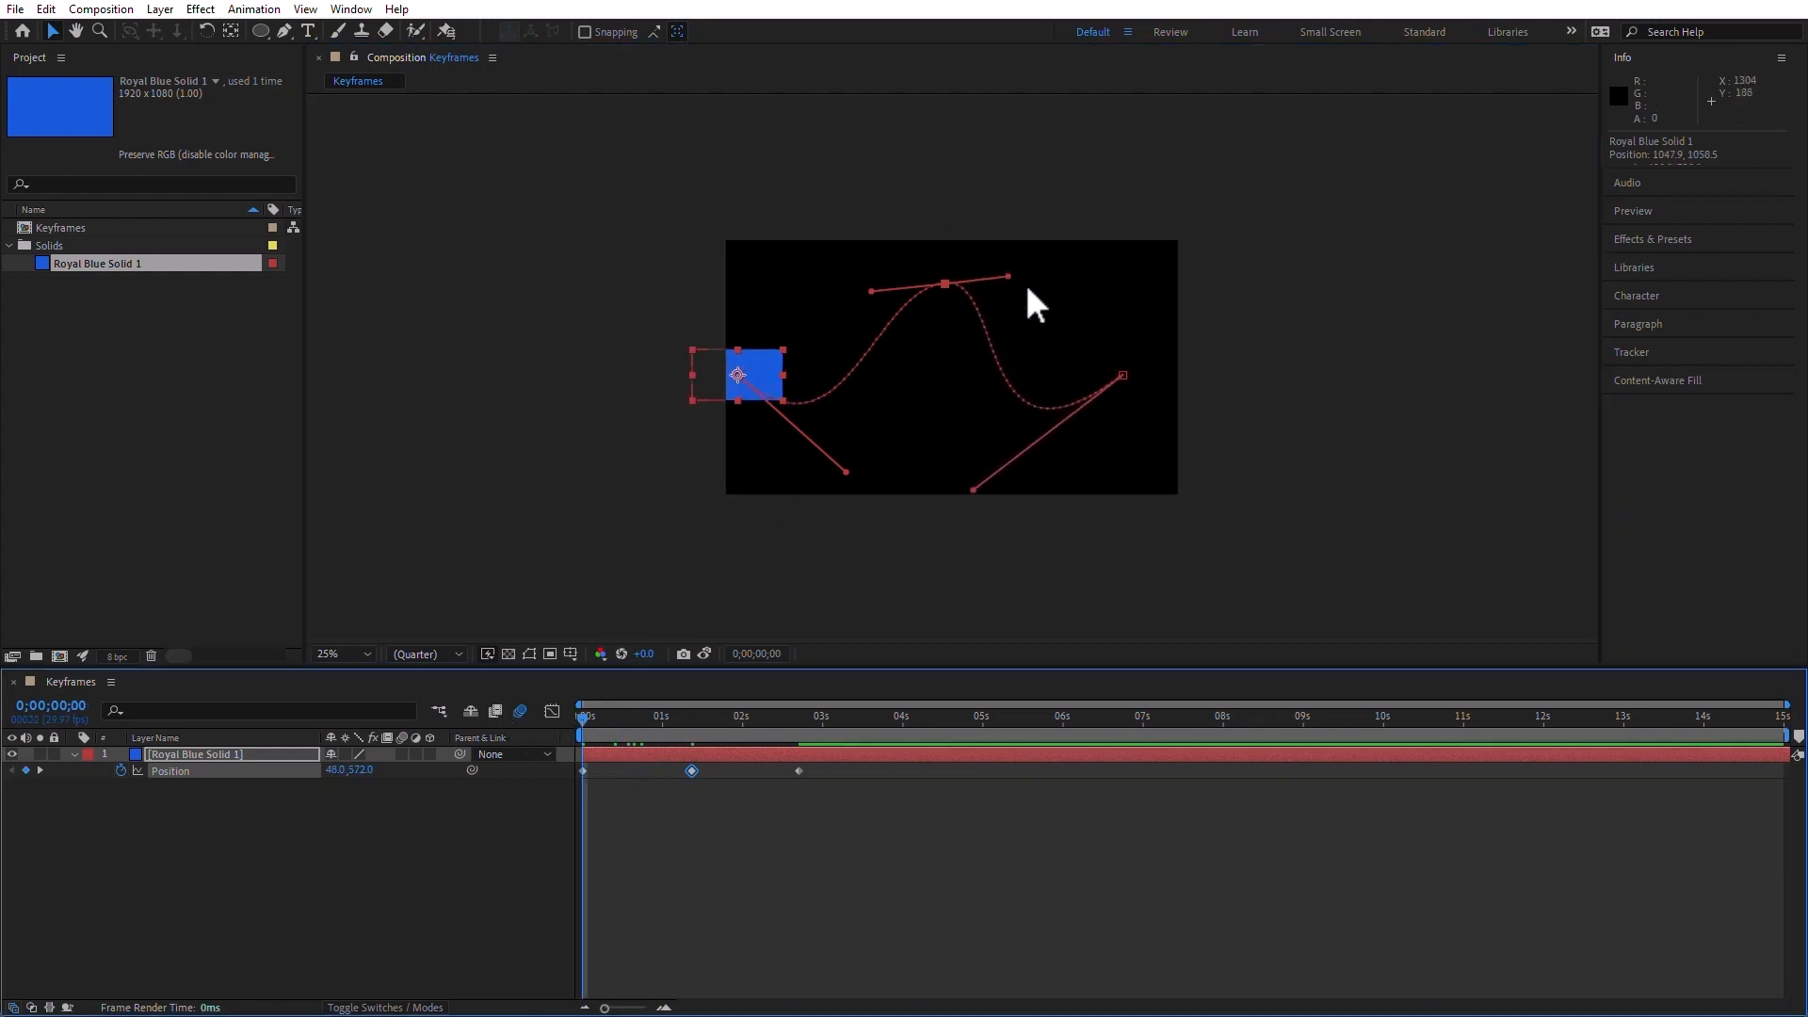
mouse_move(1005, 274)
mouse_down()
mouse_move(923, 354)
mouse_move(853, 313)
mouse_move(836, 278)
mouse_move(1015, 270)
mouse_move(1029, 354)
mouse_move(998, 407)
mouse_move(980, 381)
mouse_move(1000, 200)
mouse_move(981, 294)
mouse_move(1034, 261)
mouse_move(1034, 282)
mouse_up()
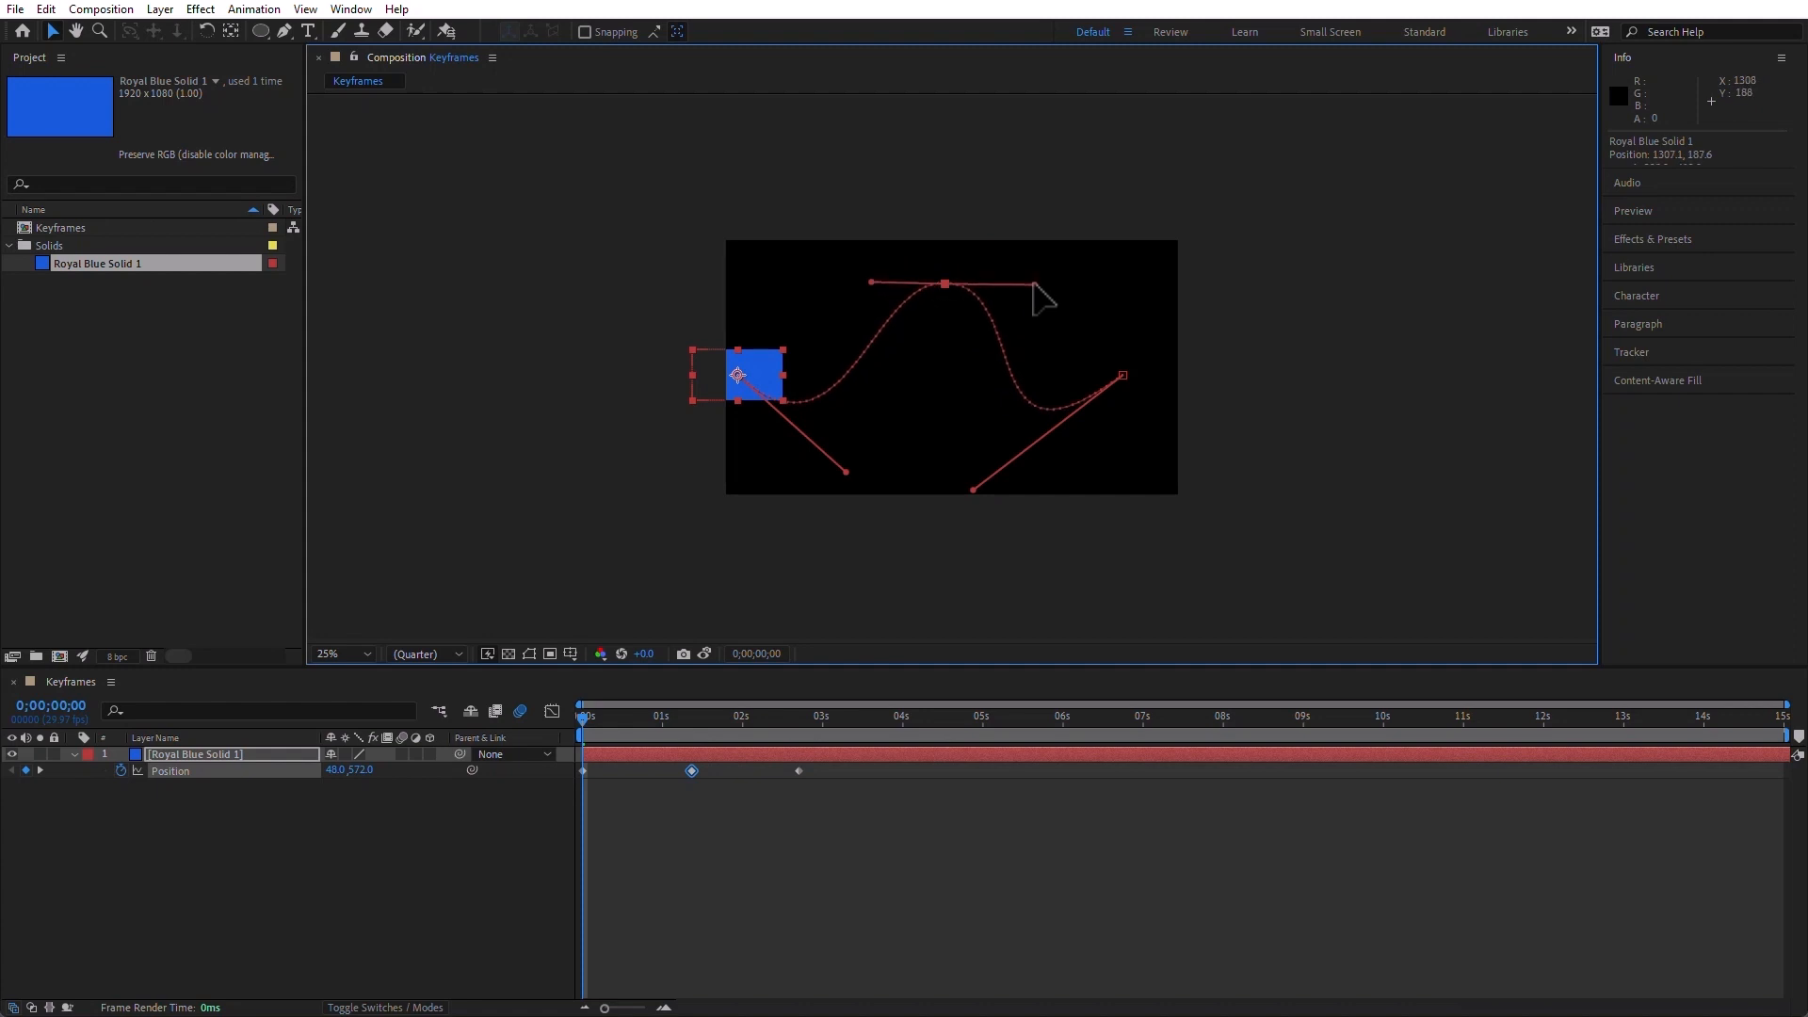
mouse_move(1034, 283)
mouse_down()
mouse_move(1057, 290)
mouse_move(1013, 288)
mouse_move(1045, 278)
mouse_move(967, 371)
mouse_move(1041, 295)
mouse_up()
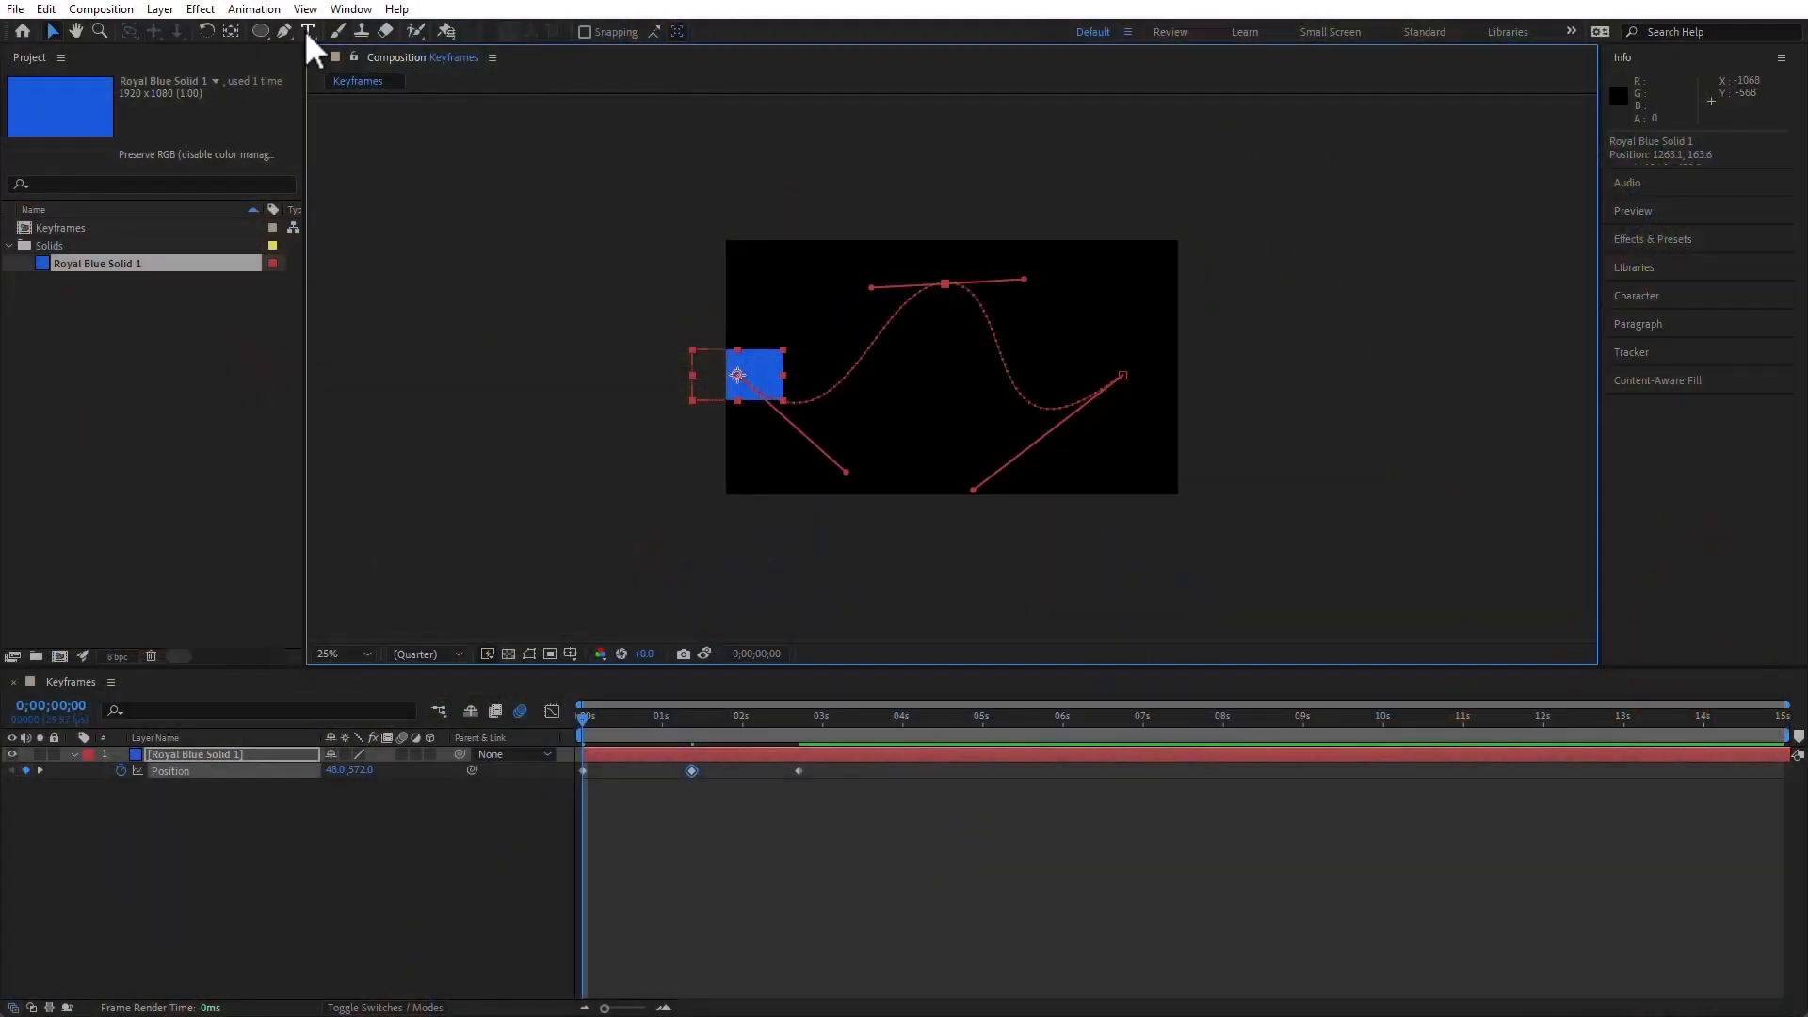
With the Convert Vertex Tool, split the middle keyframe's handles into a downward cusp, and rejoin them as one smooth tangent
click(287, 30)
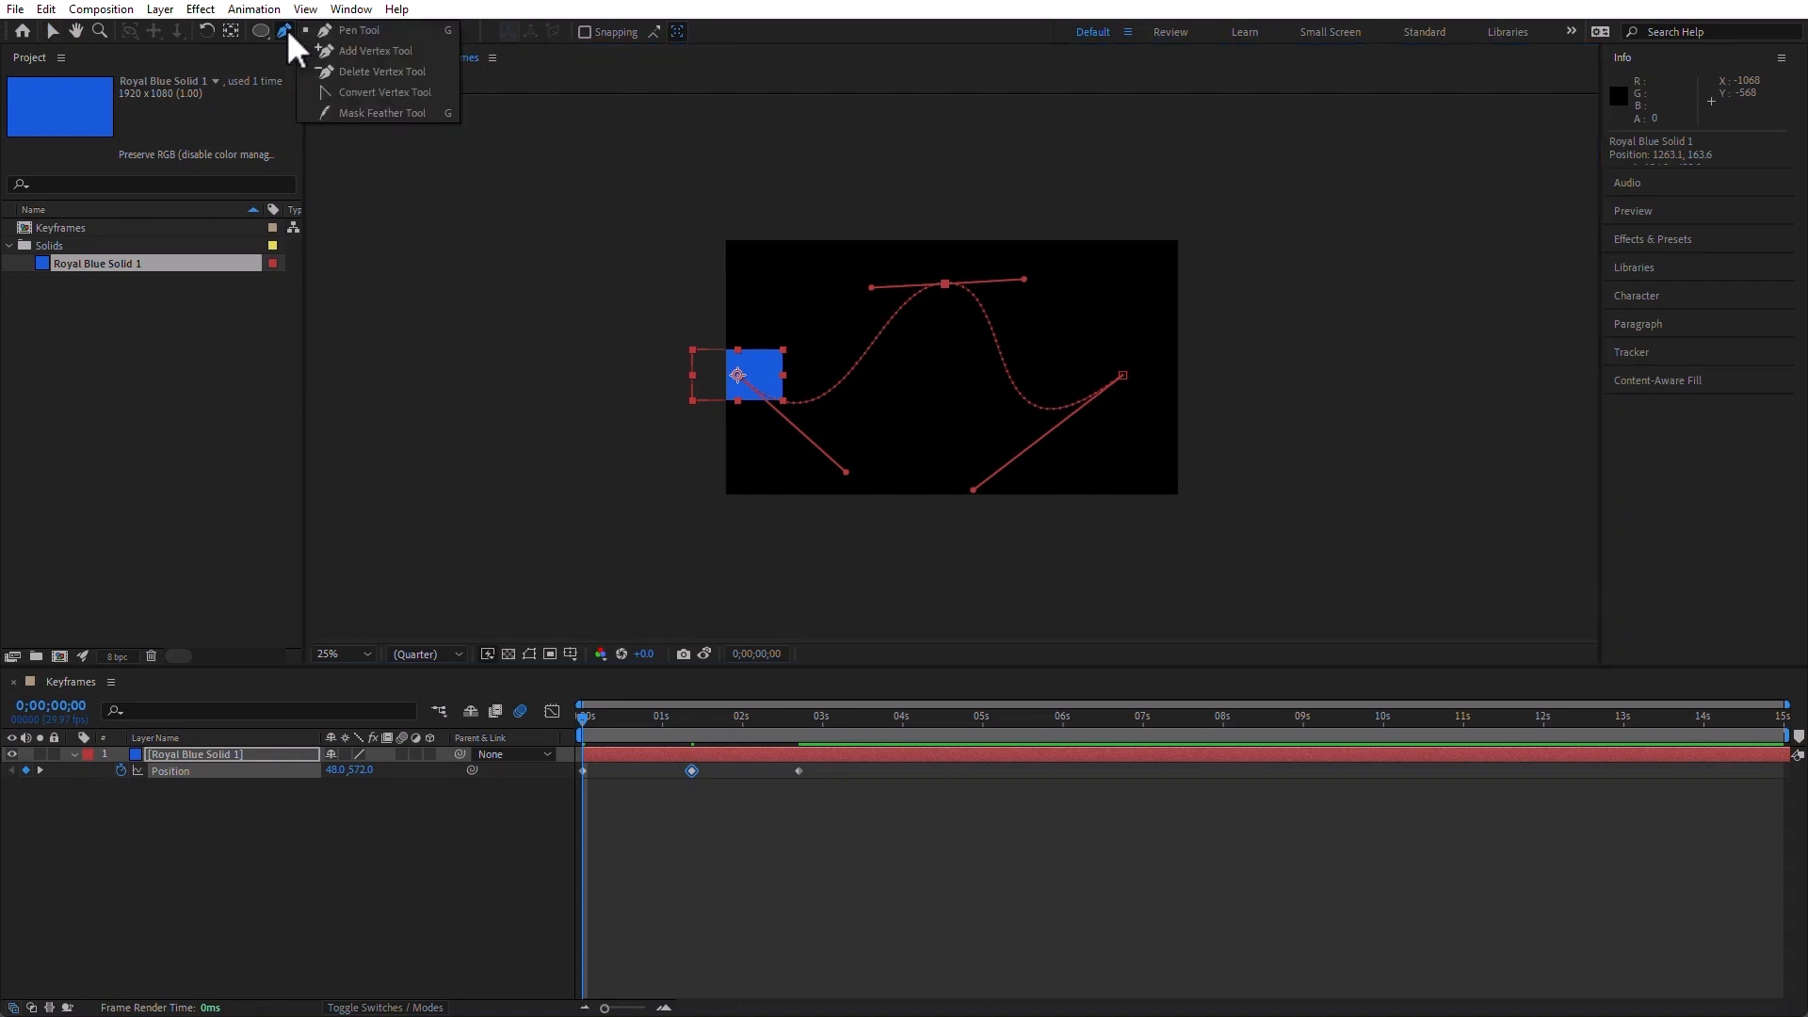
click(405, 93)
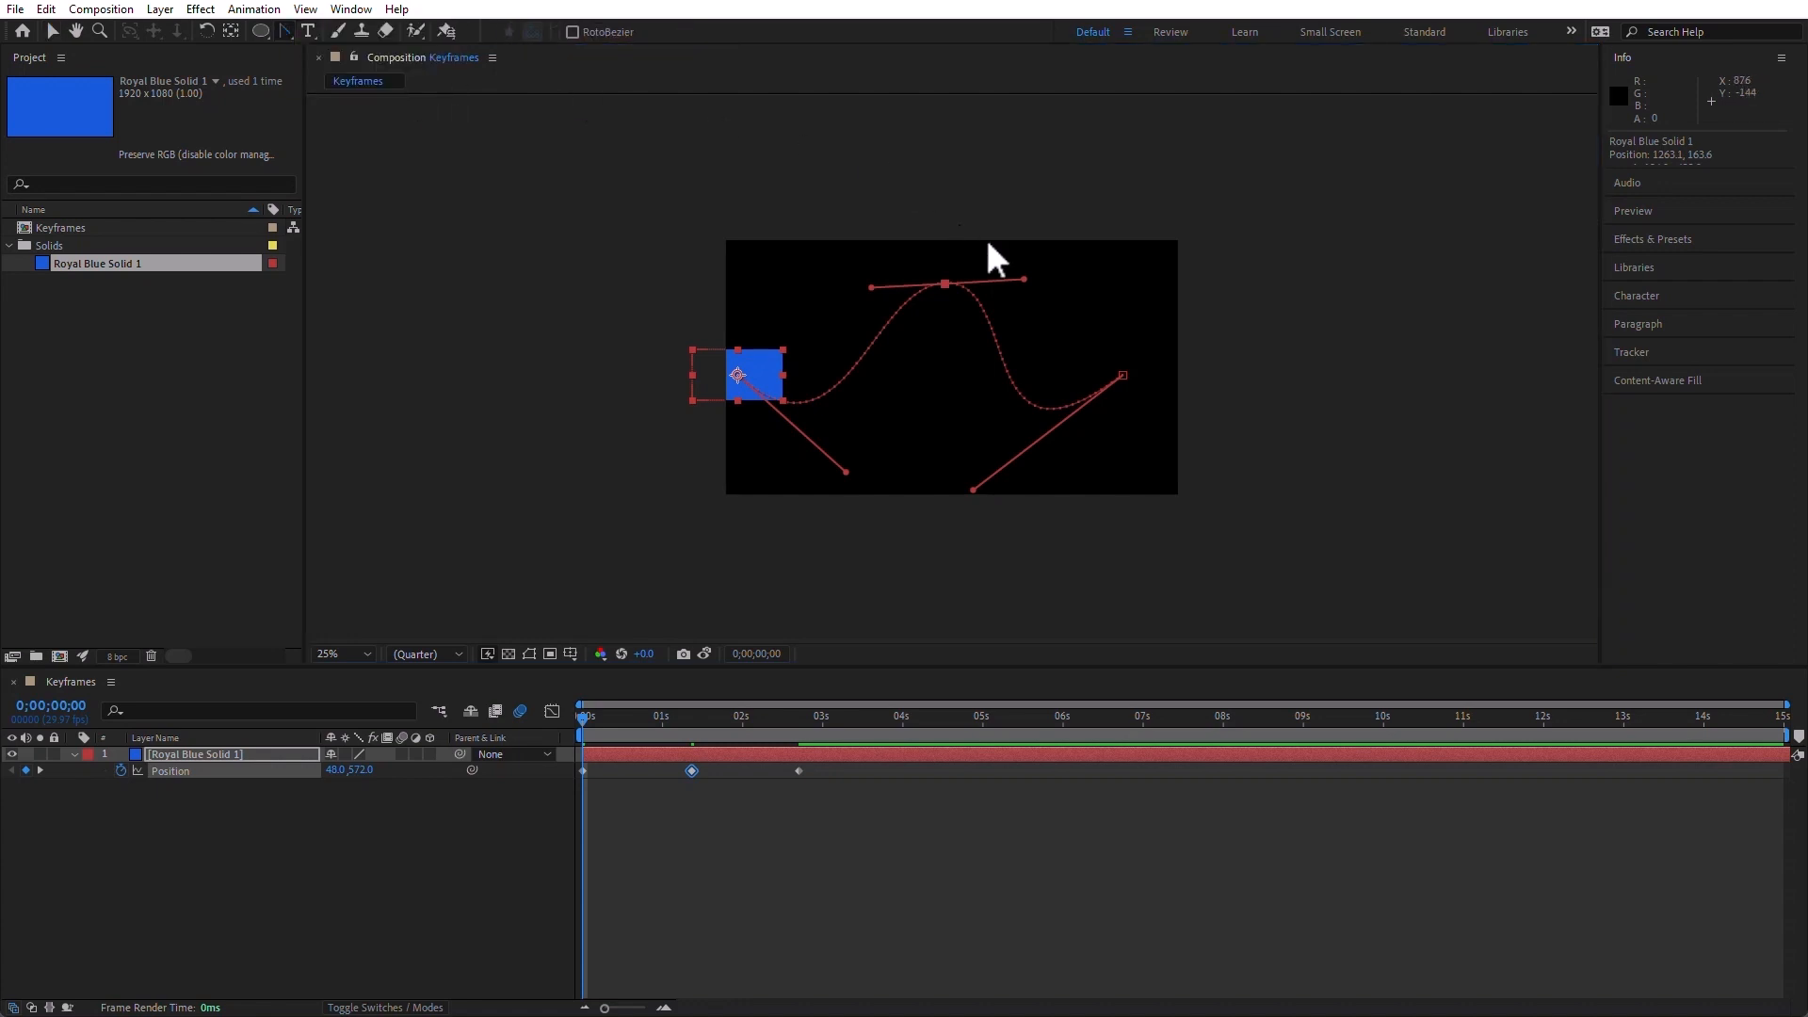
drag(1025, 280, 925, 402)
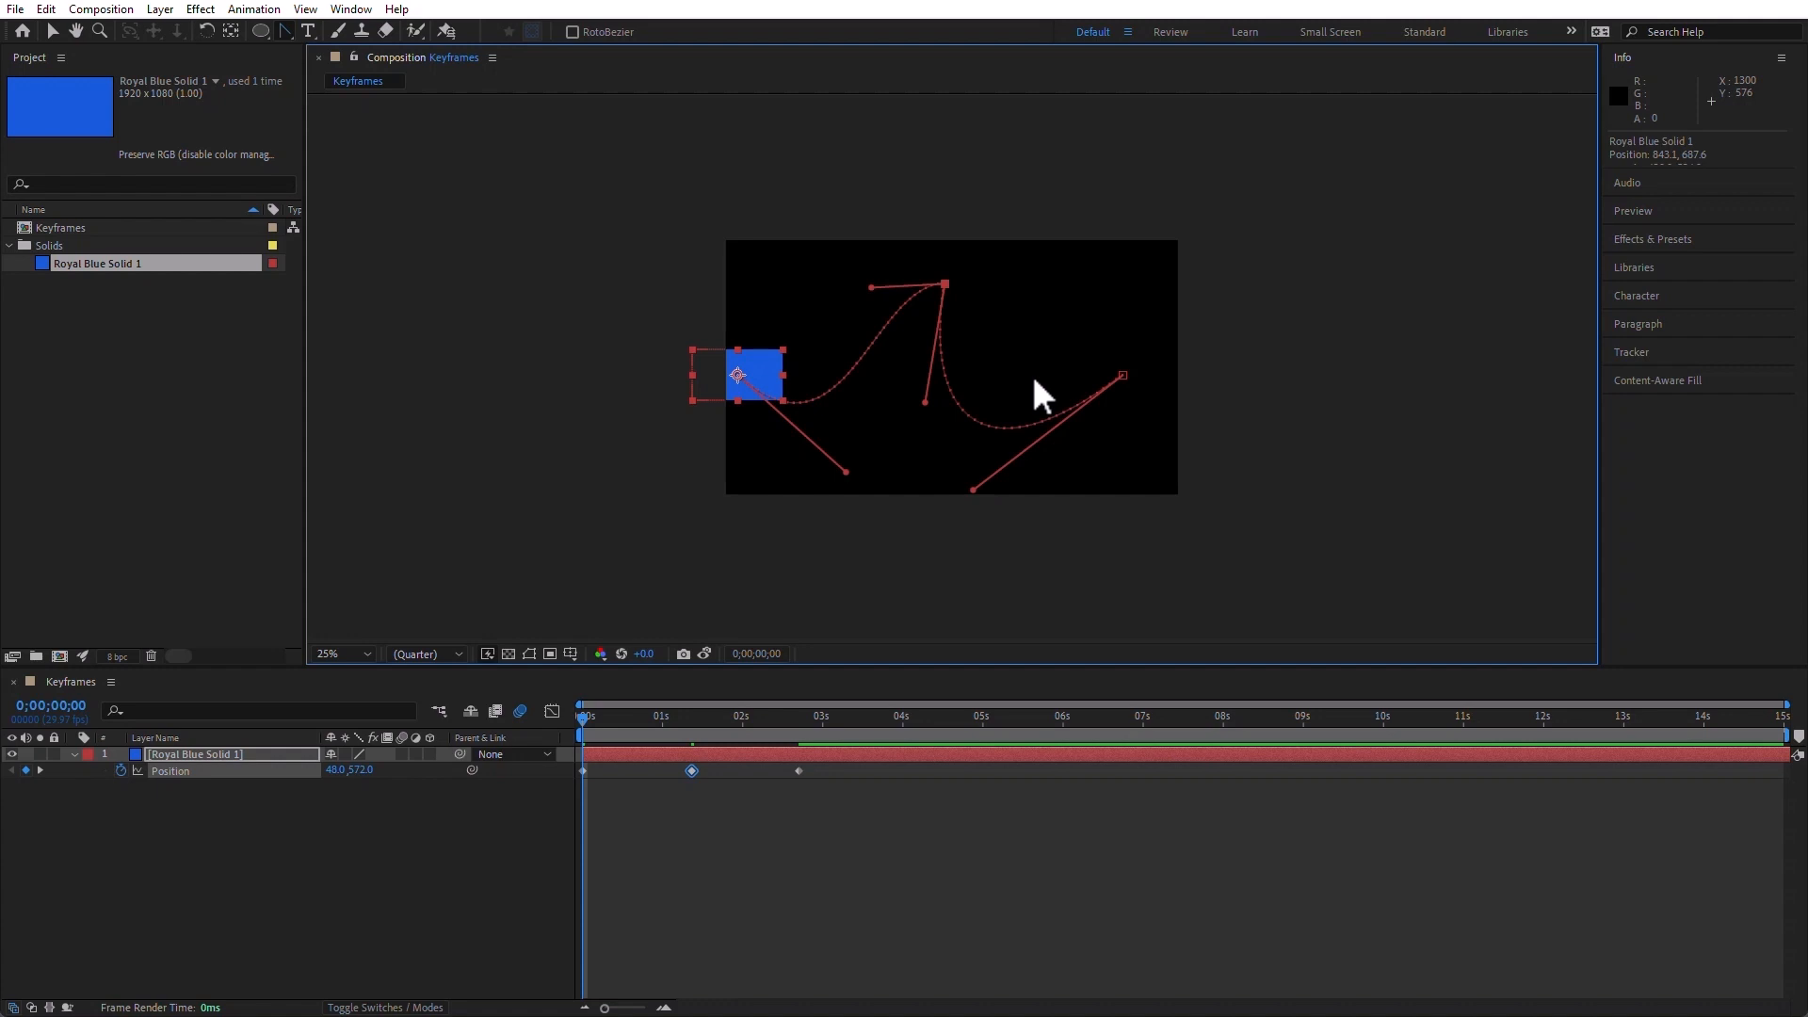
drag(872, 288, 921, 382)
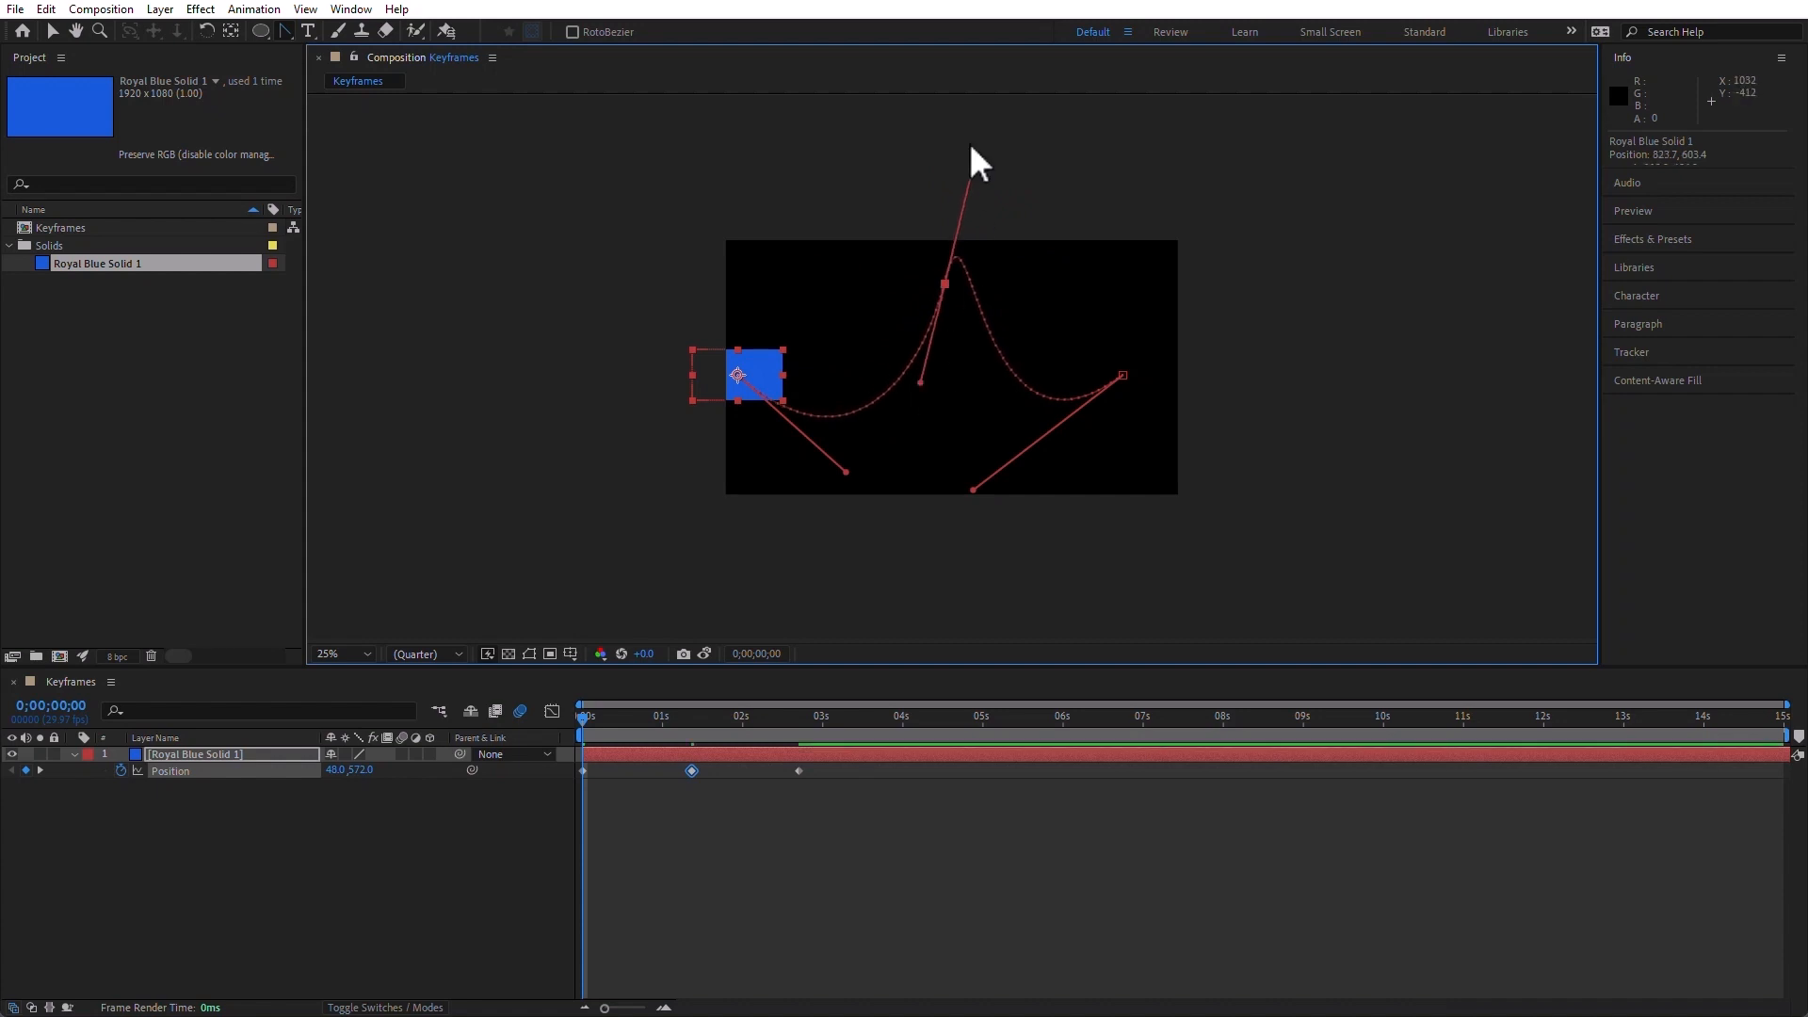
drag(976, 167, 981, 186)
mouse_move(965, 388)
mouse_down()
mouse_move(962, 419)
mouse_move(958, 405)
mouse_up()
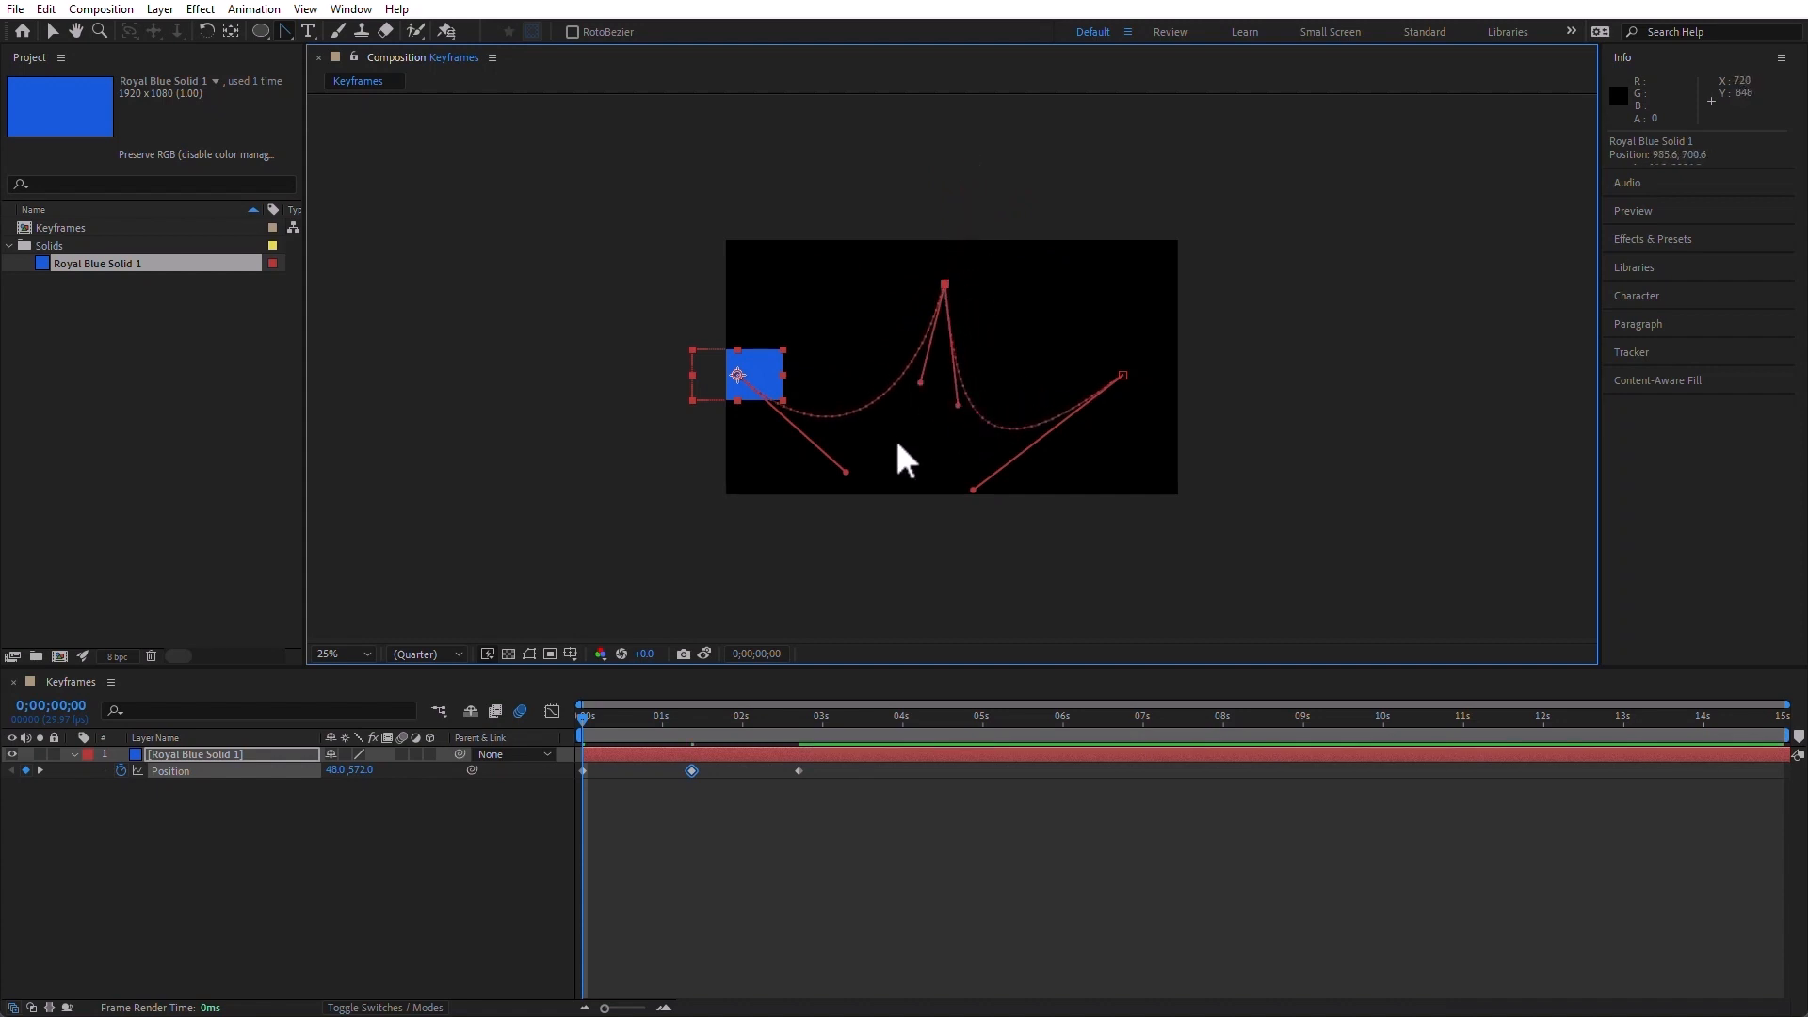
drag(921, 381, 839, 287)
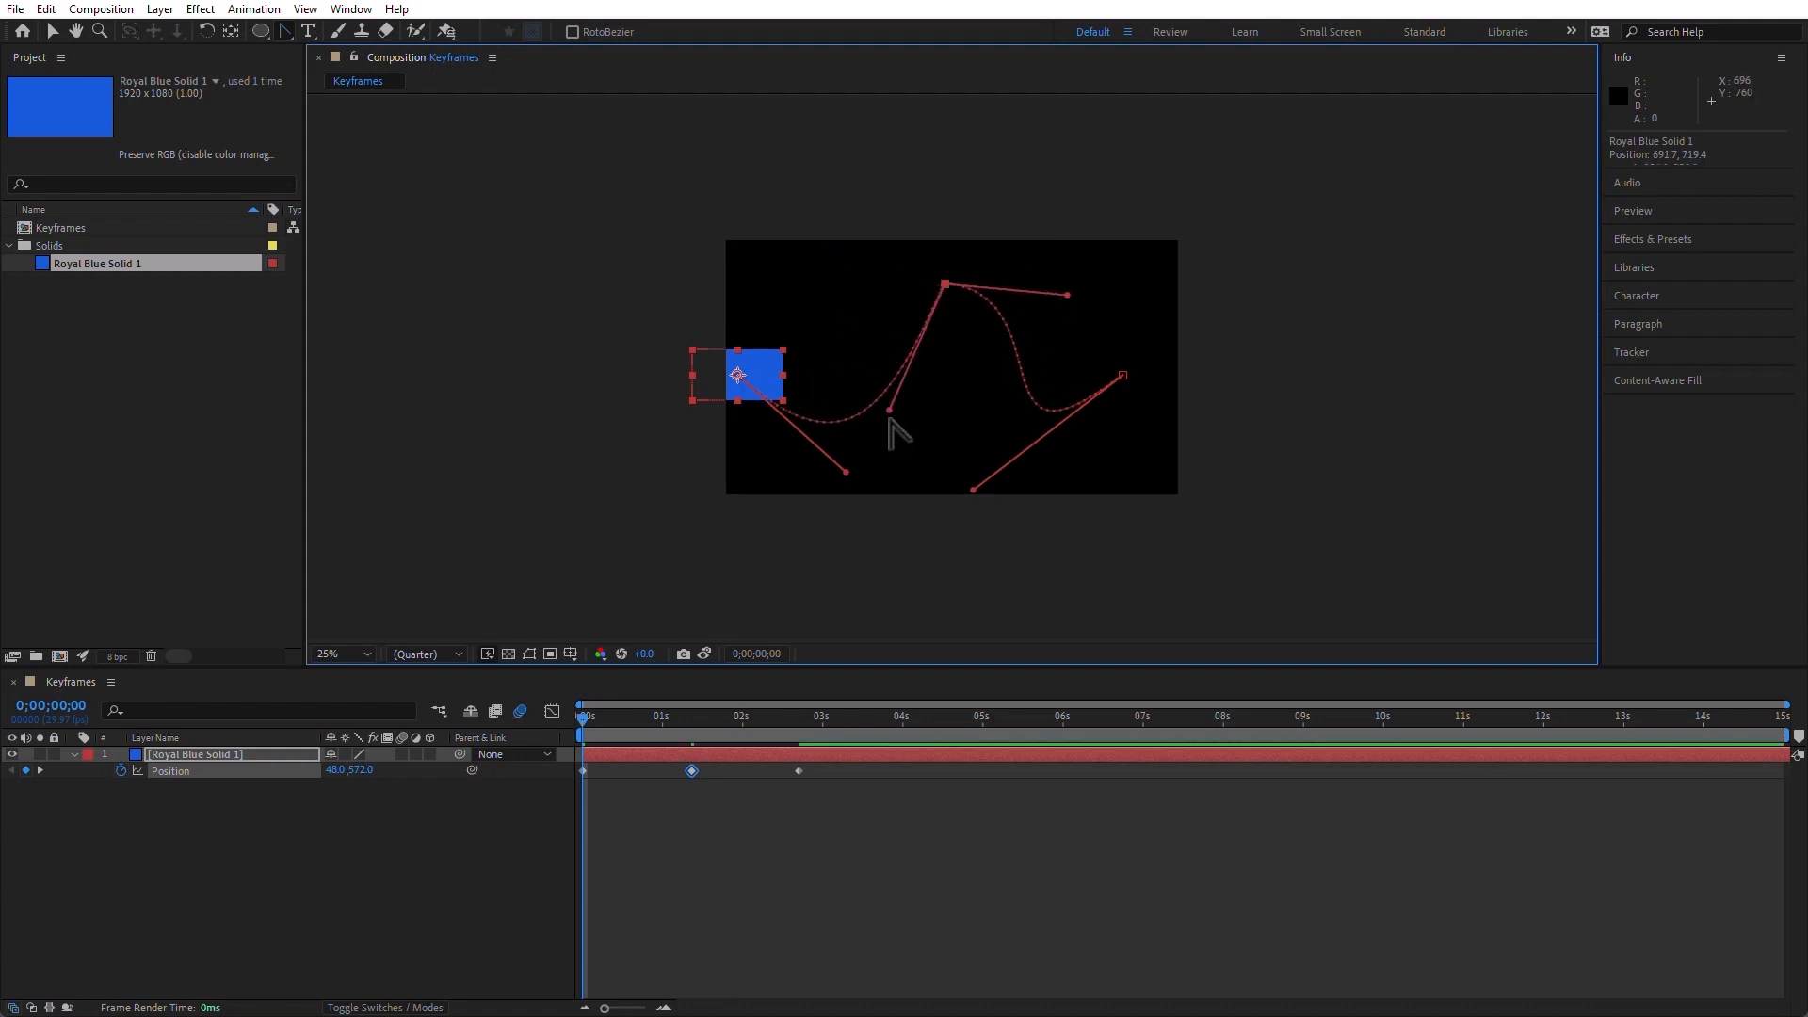
mouse_move(840, 286)
mouse_down()
mouse_move(816, 208)
mouse_move(862, 325)
mouse_move(850, 306)
mouse_up()
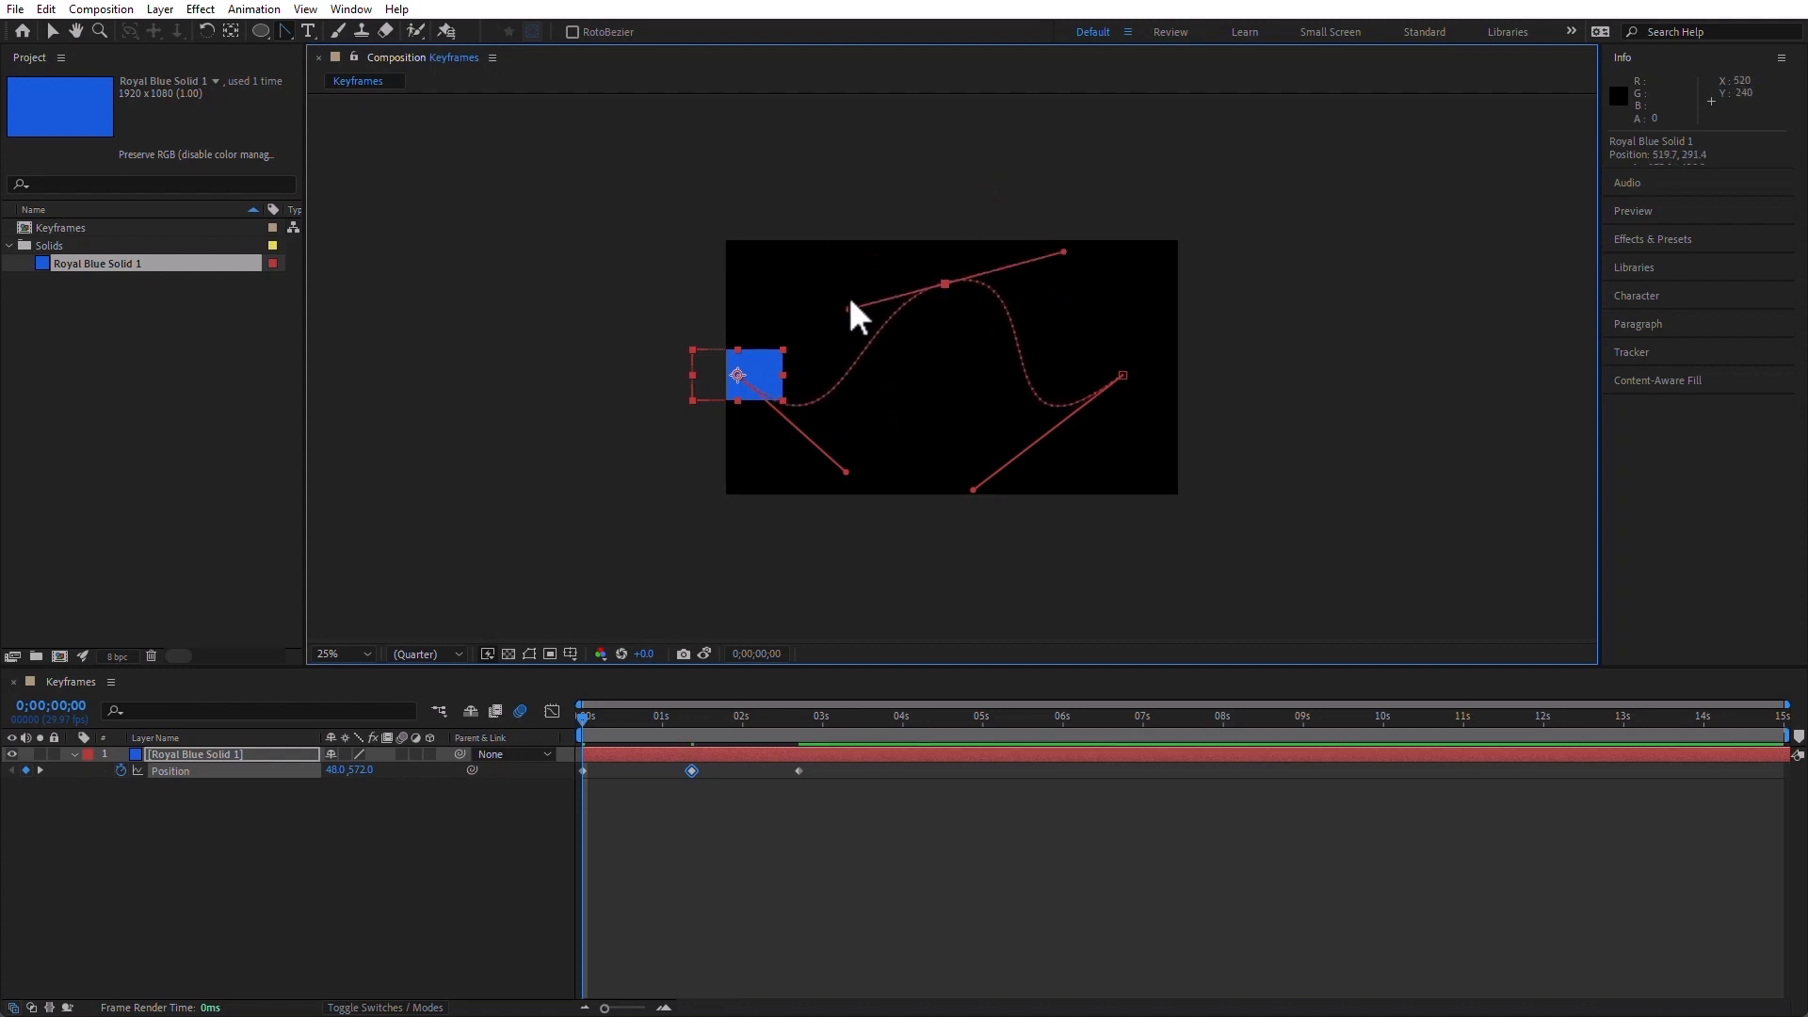
With the Selection tool, split and realign the middle keyframe's handles, ending with its outgoing handle at about 1387, 155
click(53, 29)
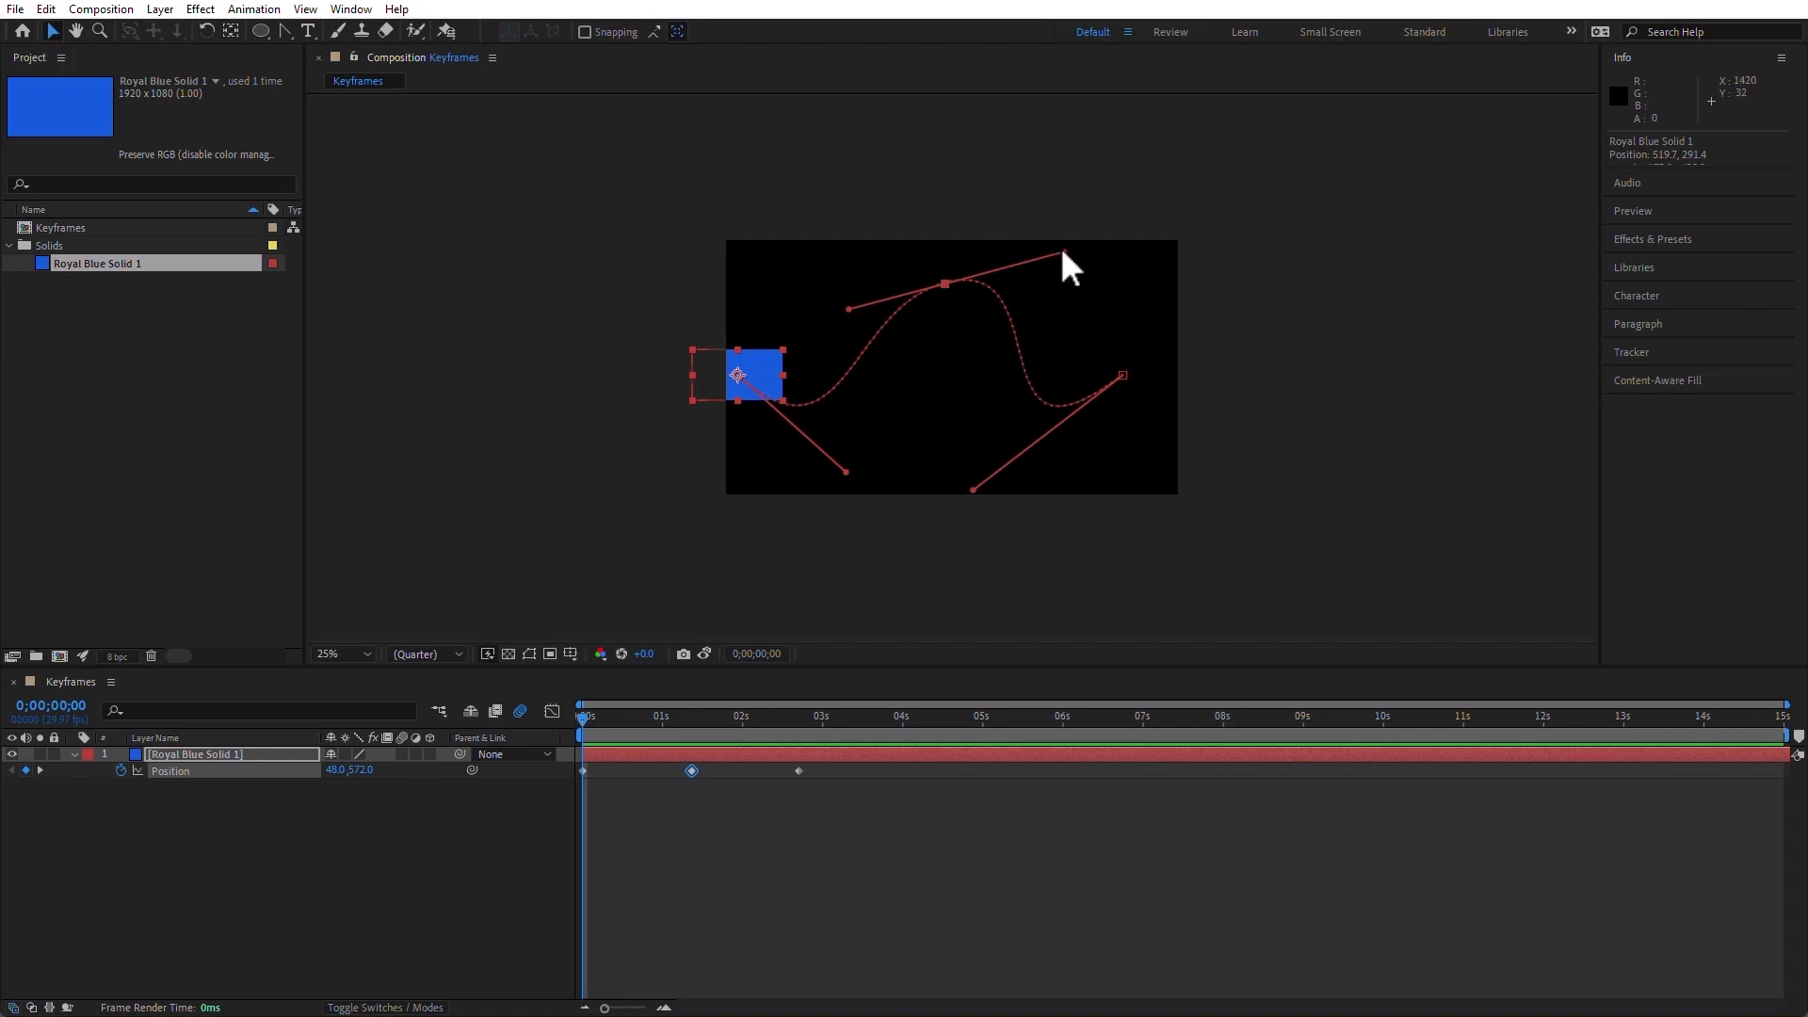
drag(1063, 251, 950, 406)
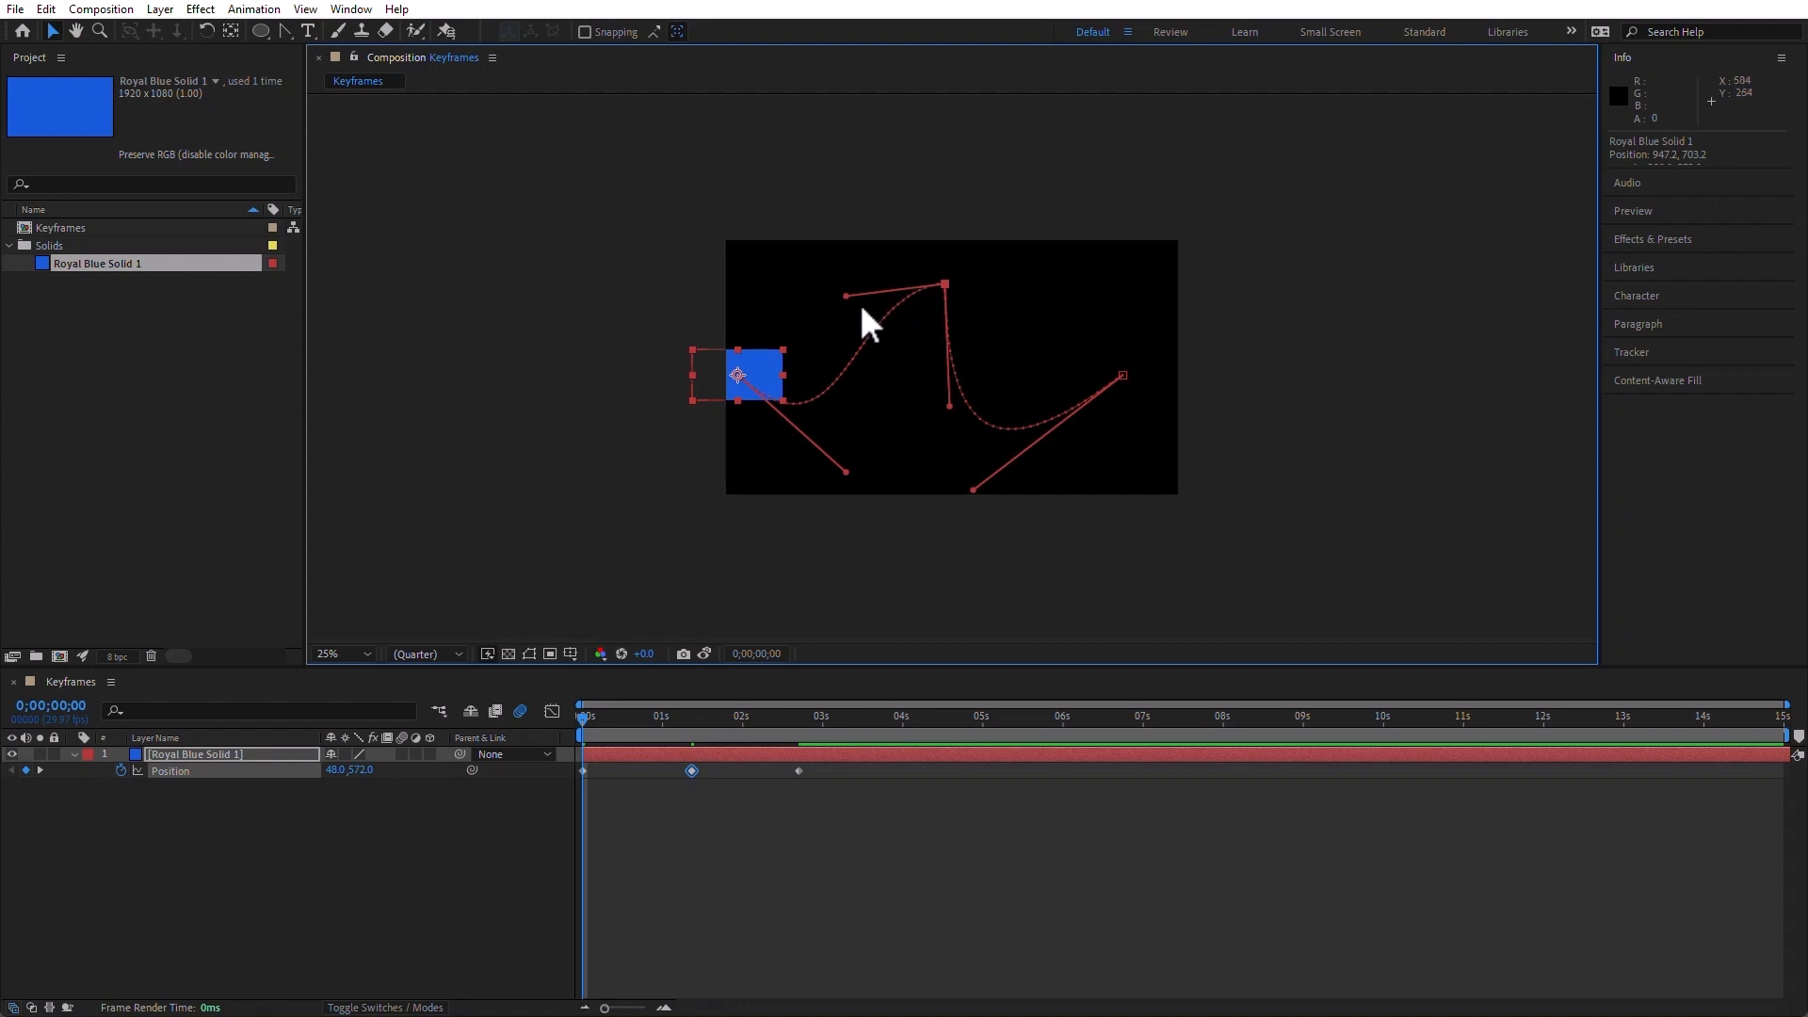
drag(846, 296, 943, 432)
drag(976, 490, 1052, 275)
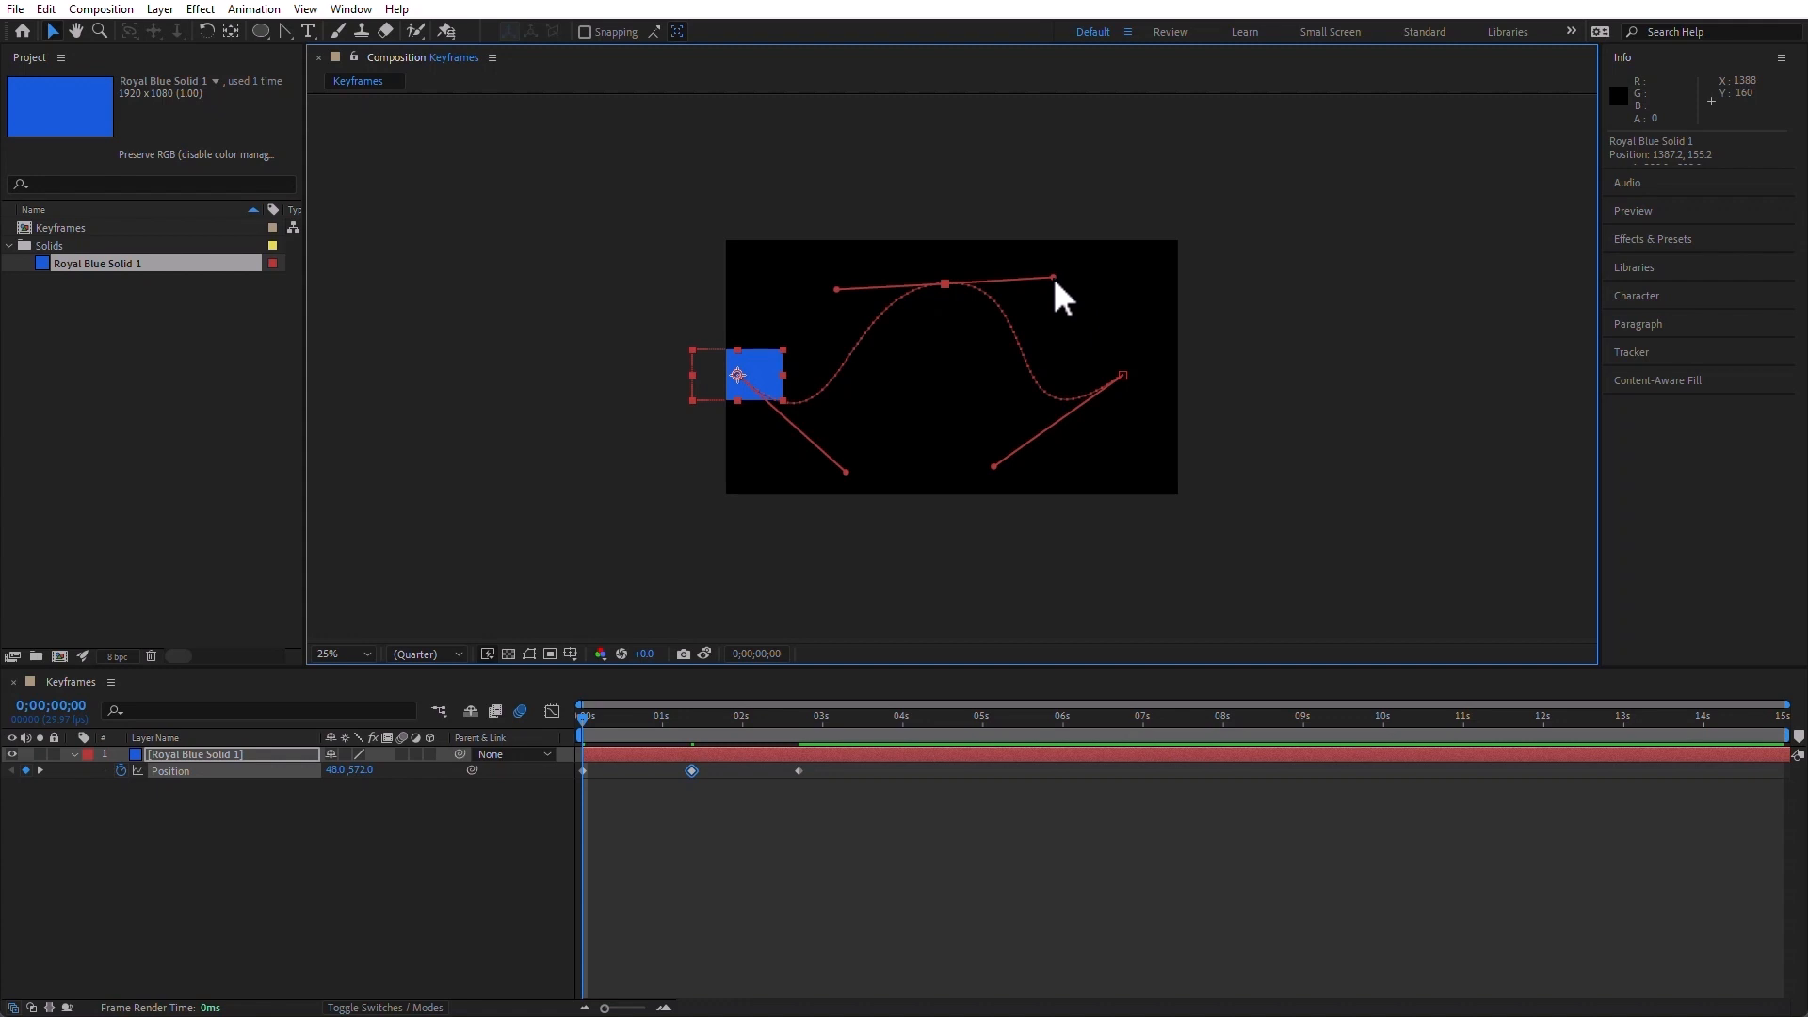
Step through the Position keyframes and inspect the last keyframe's Position values without changing them
click(946, 285)
key(k)
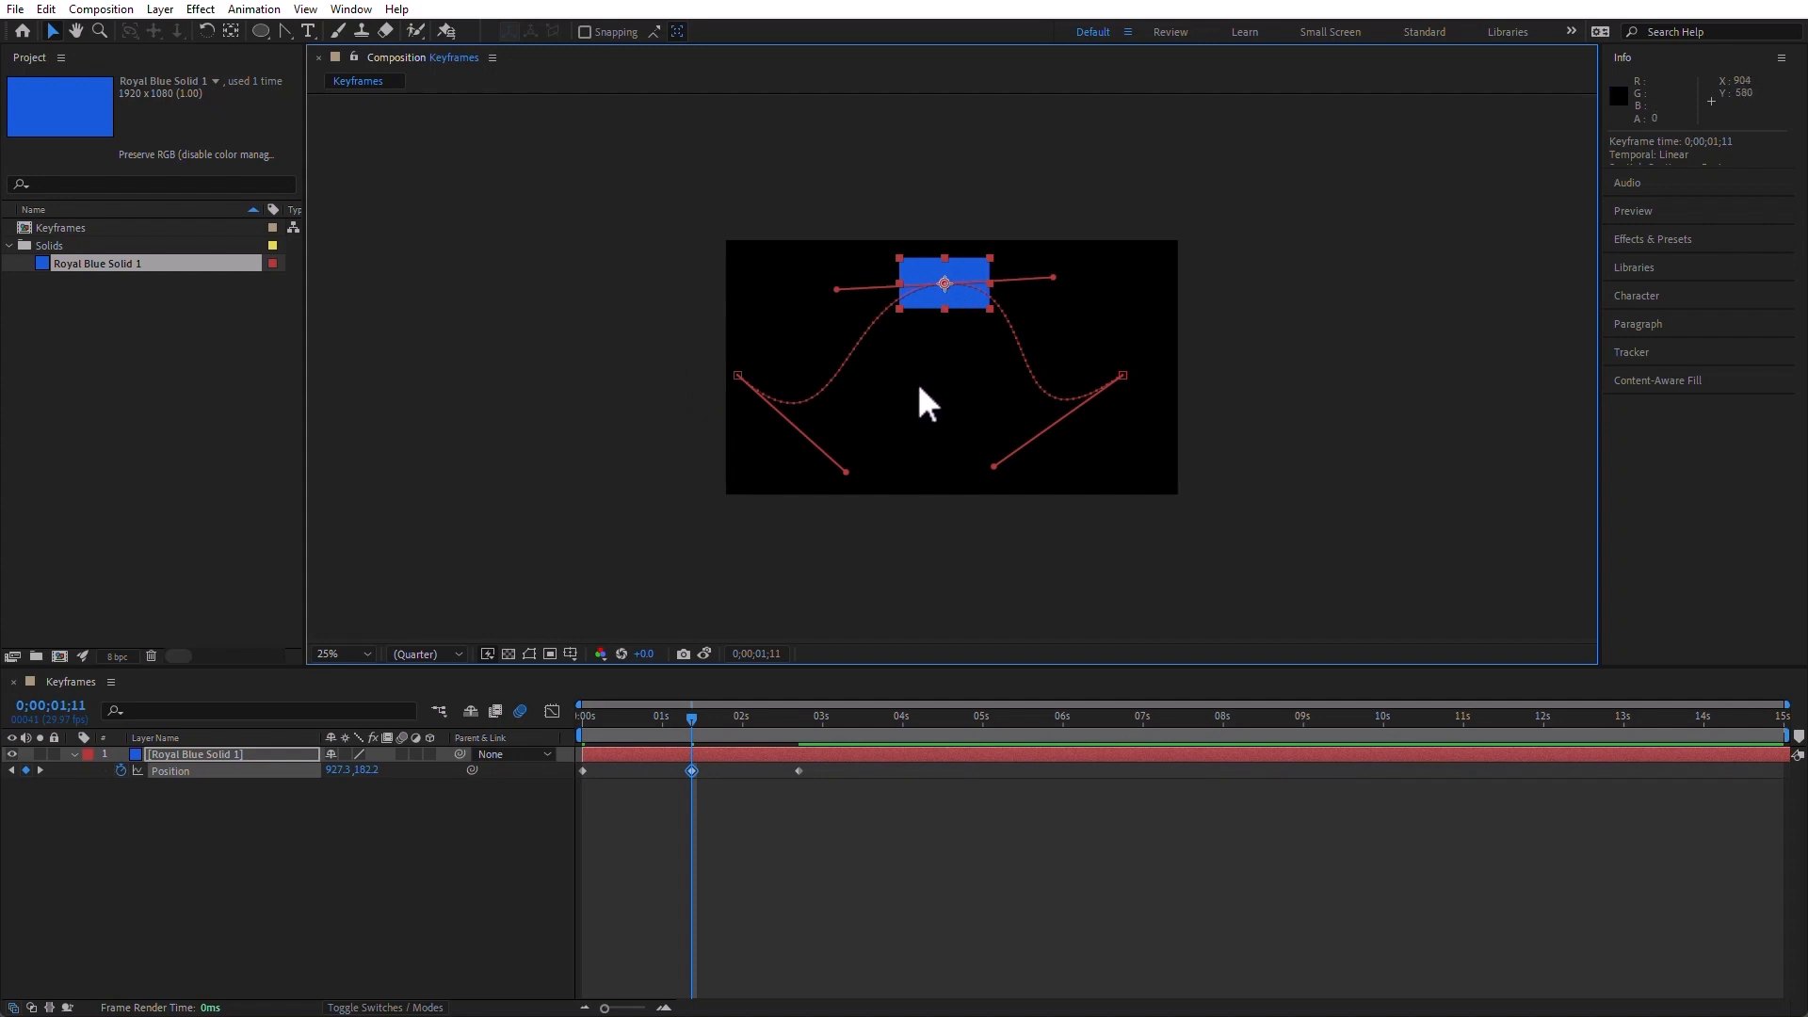
key(j)
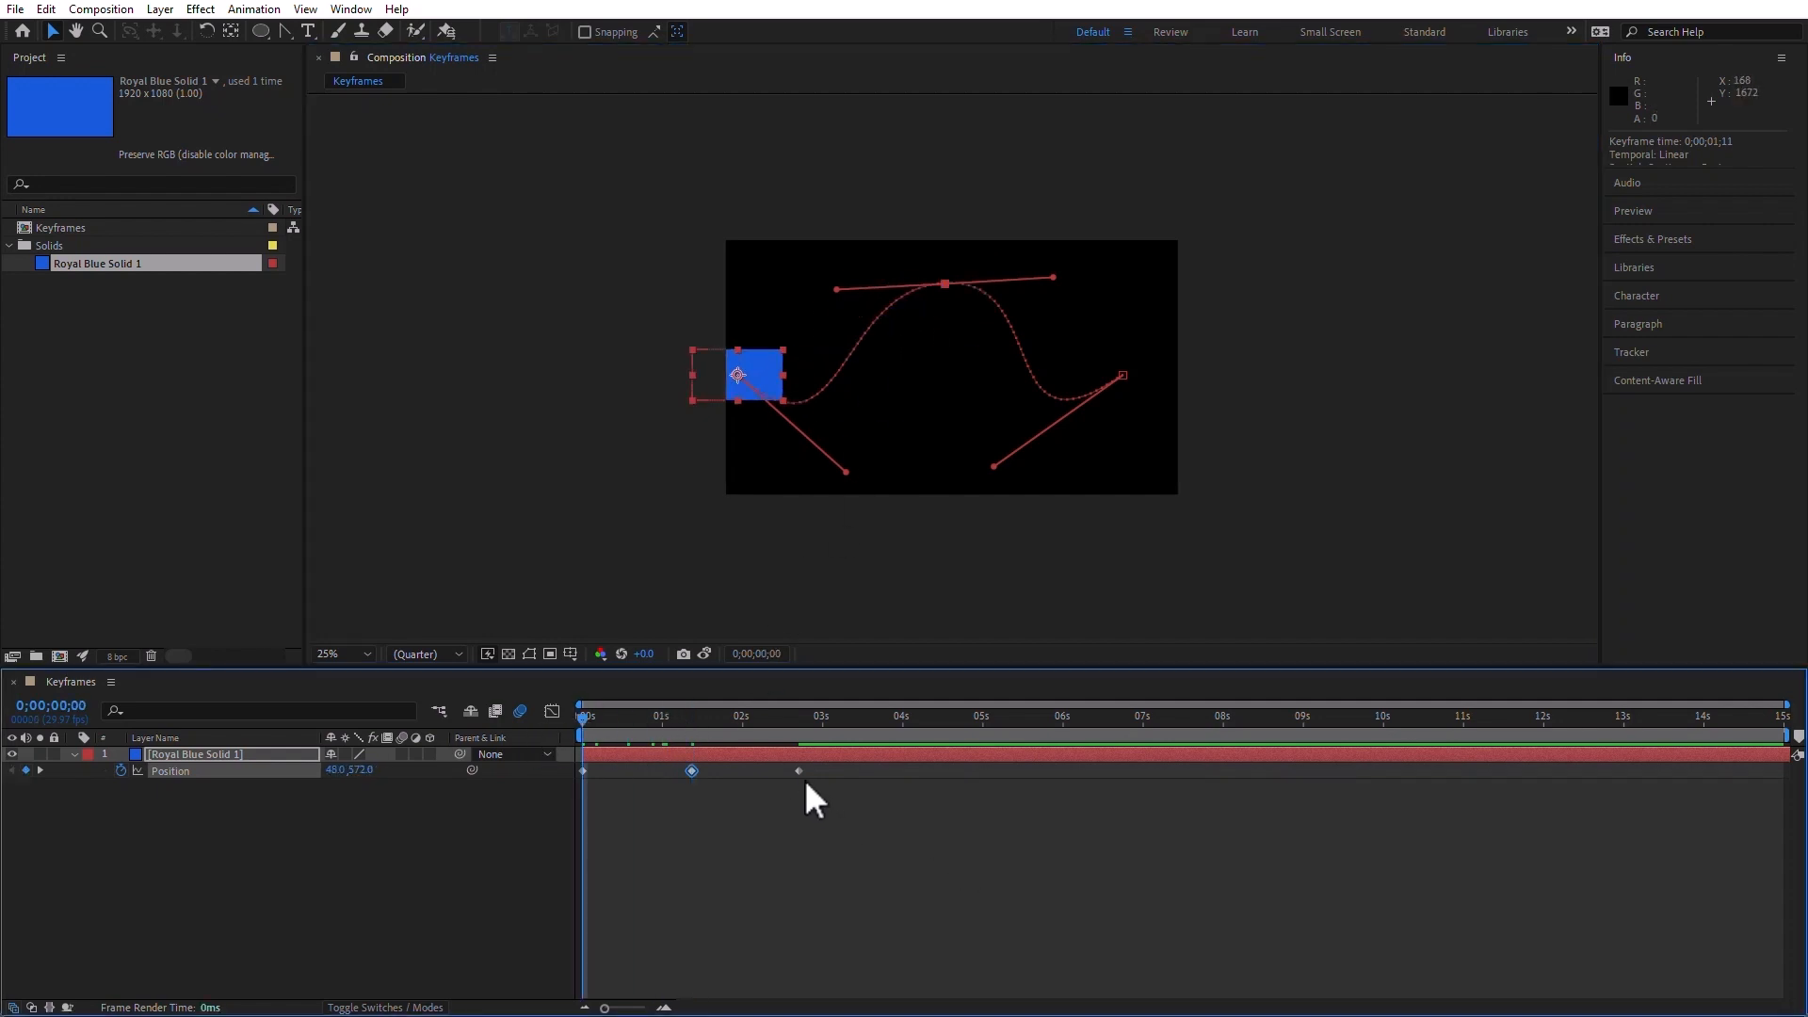
double_click(799, 771)
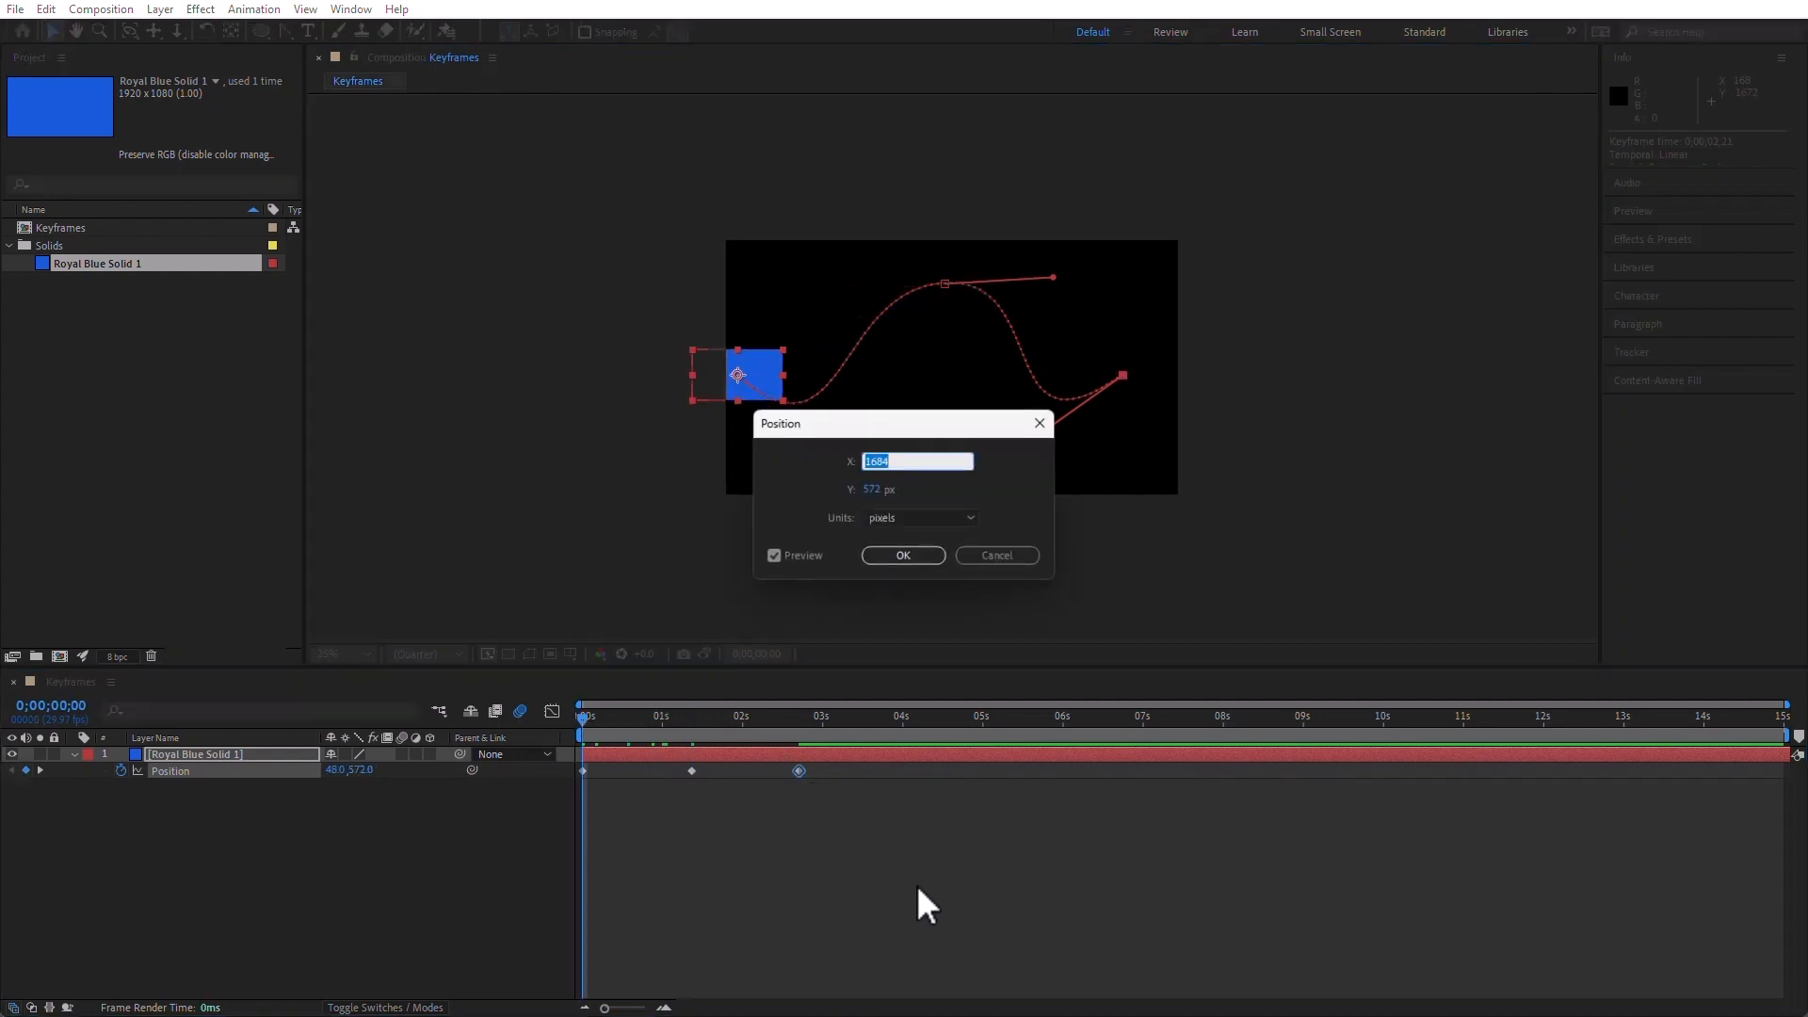
click(980, 556)
Convert the middle, end and start motion path points to corner points with the Convert Vertex Tool, making both segments straight
click(945, 284)
click(285, 27)
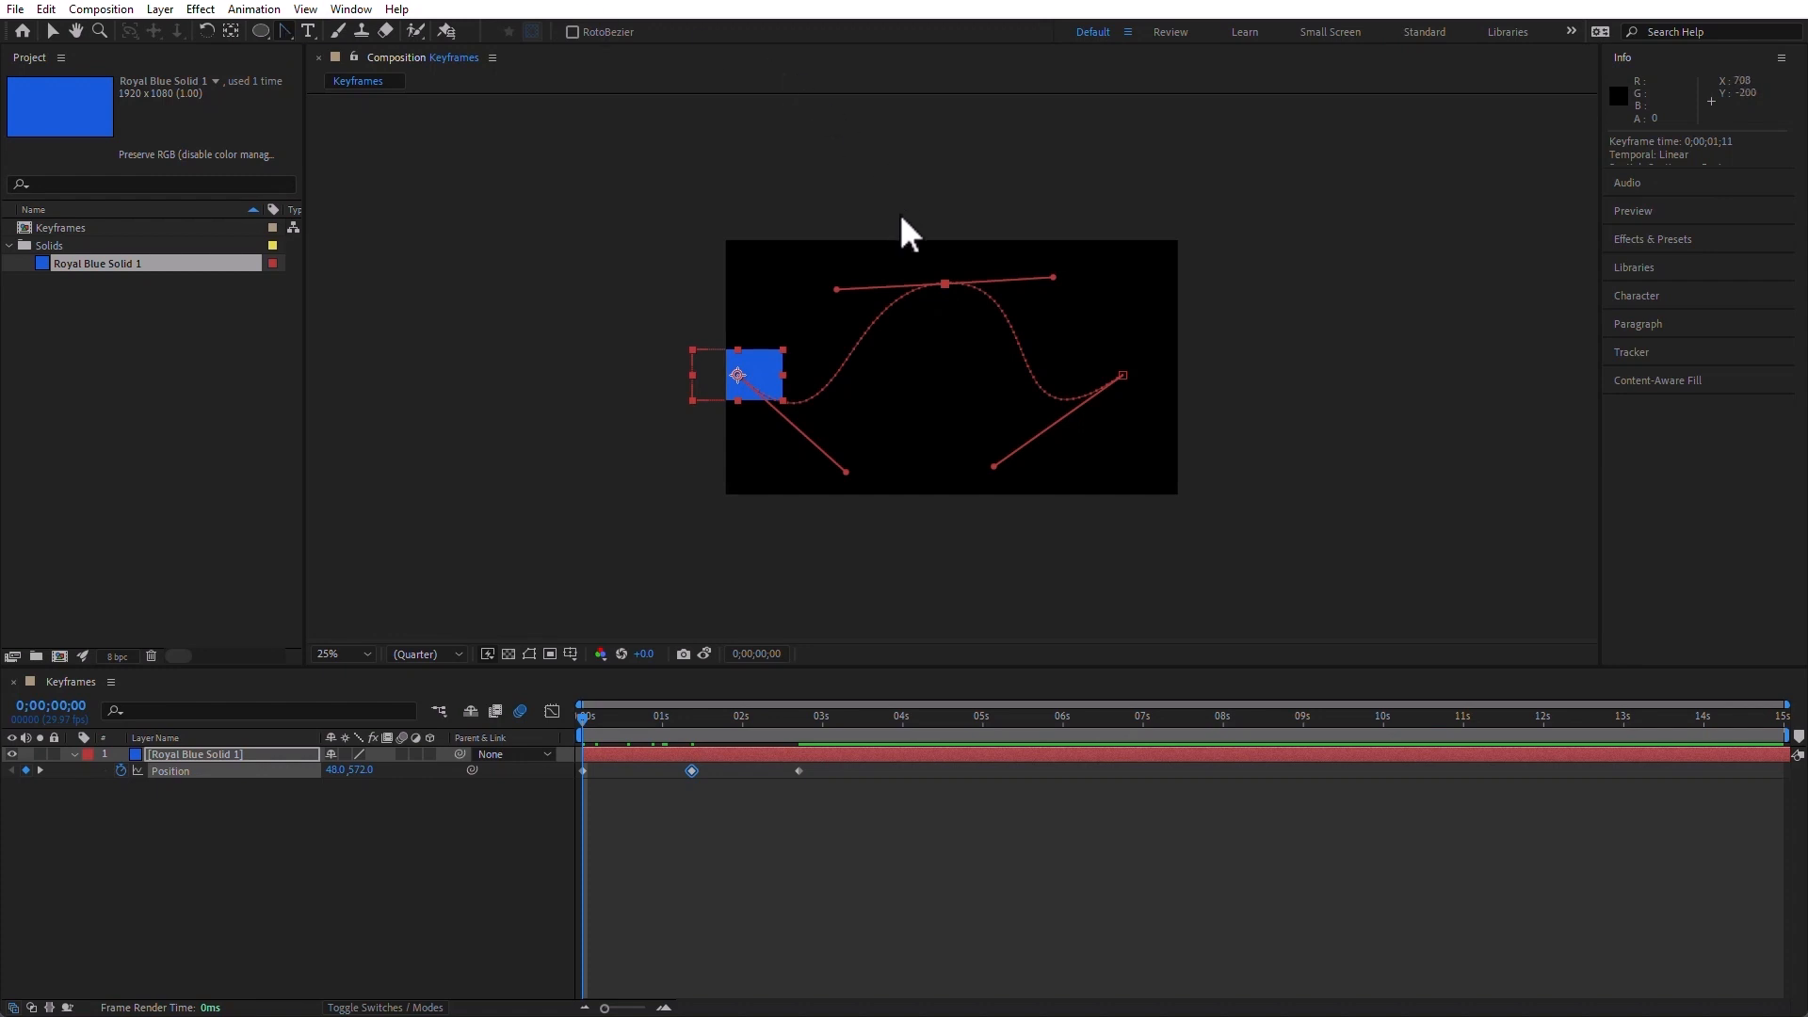
click(945, 284)
click(1123, 374)
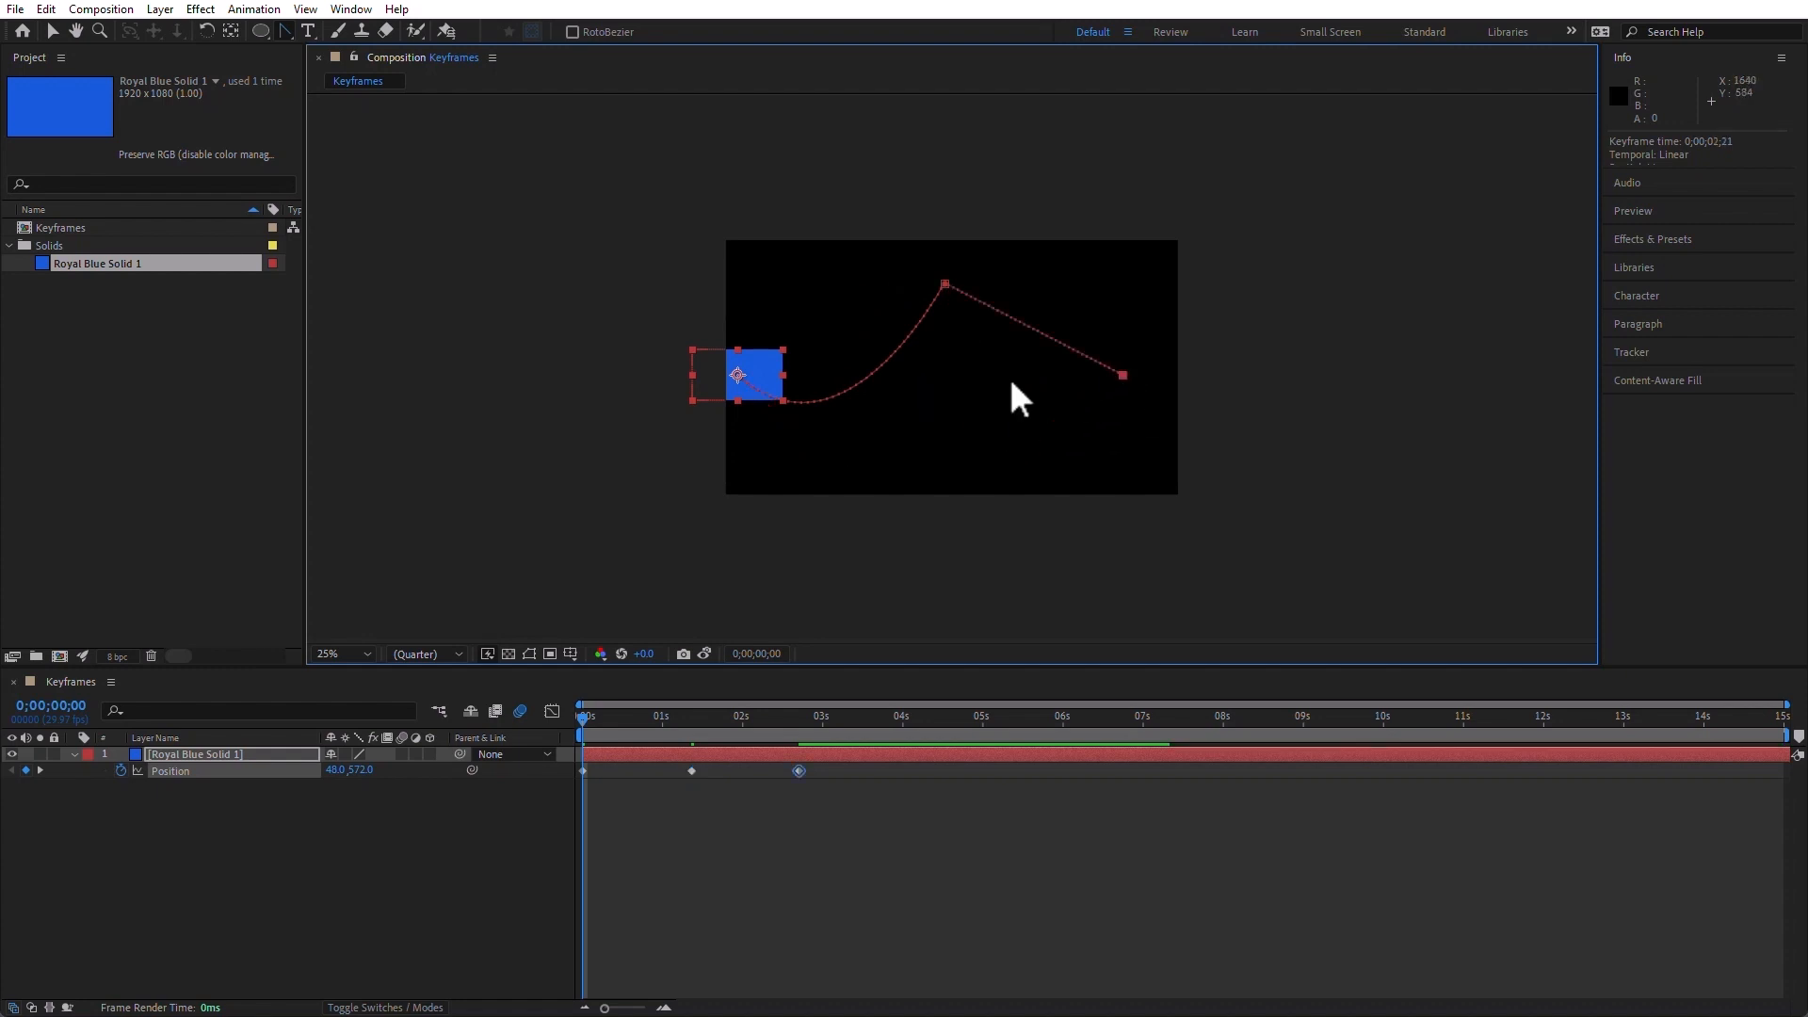
click(737, 375)
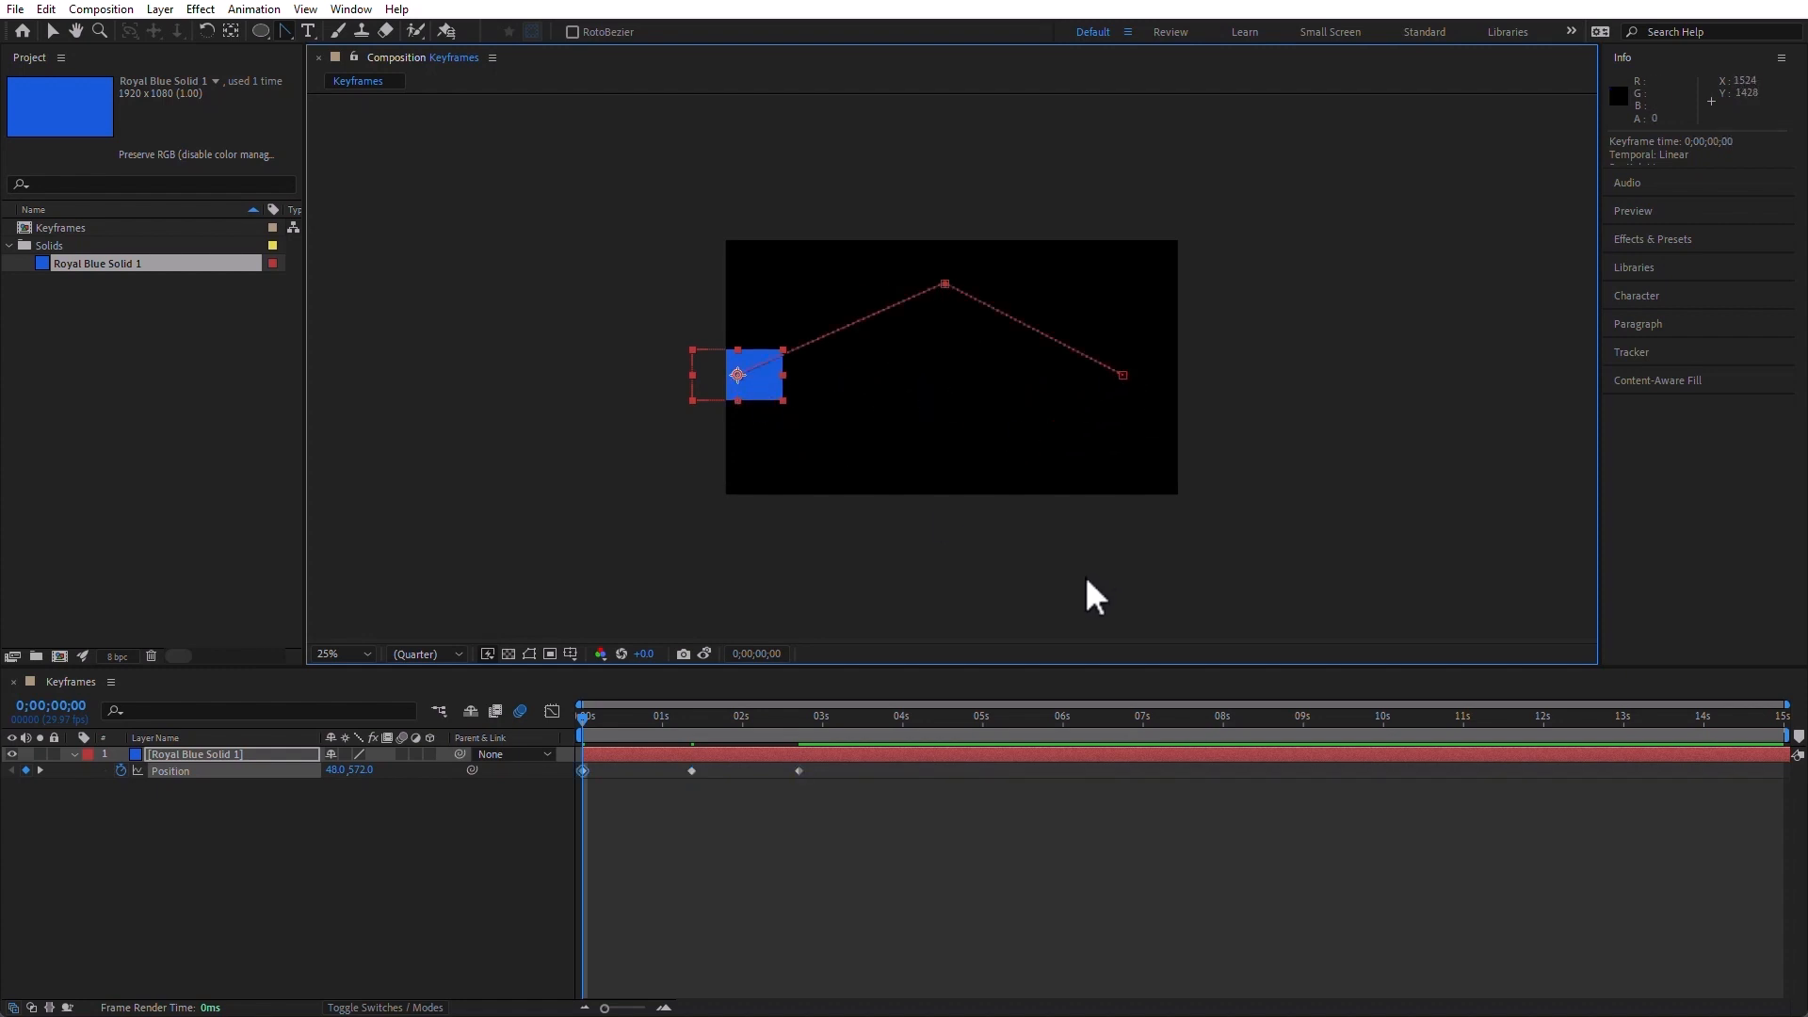
Convert the middle, end and start motion path points back to smooth points with the Convert Vertex Tool, curving both segments
click(945, 283)
click(1123, 375)
click(738, 375)
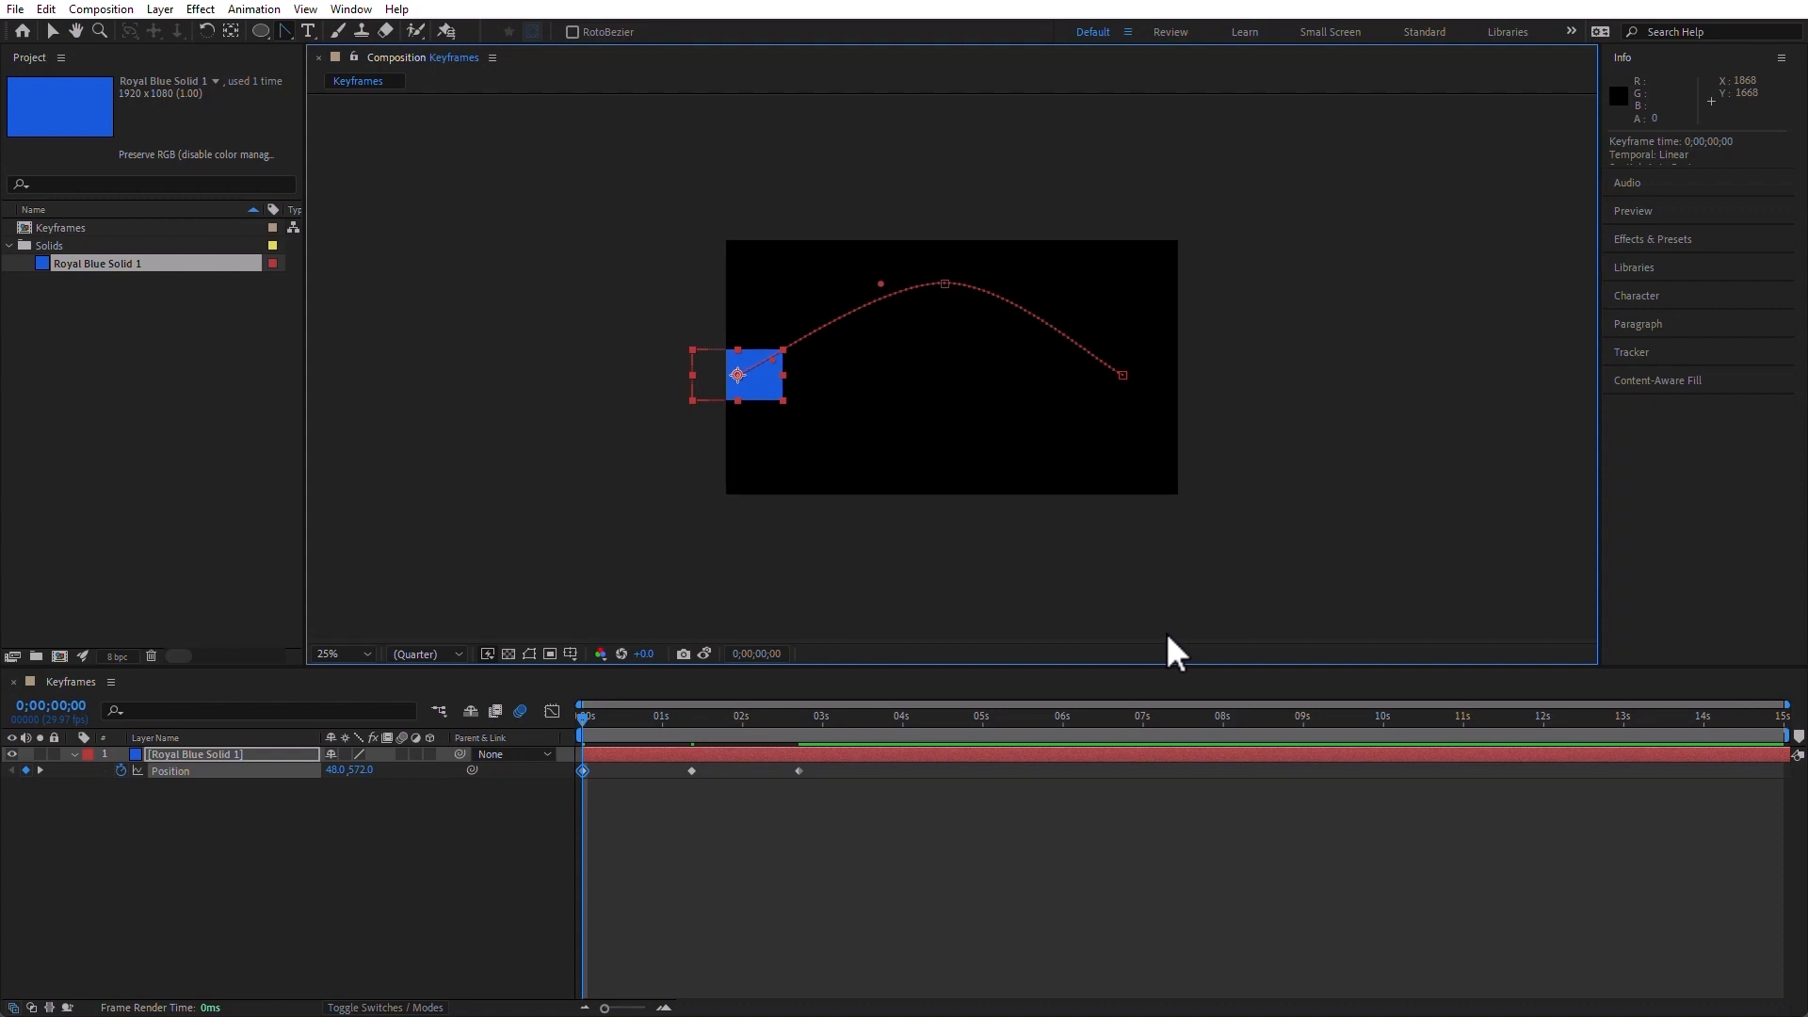
With the Selection tool, move the middle motion path point up to just below the composition frame's top edge, at its horizontal centre
click(53, 28)
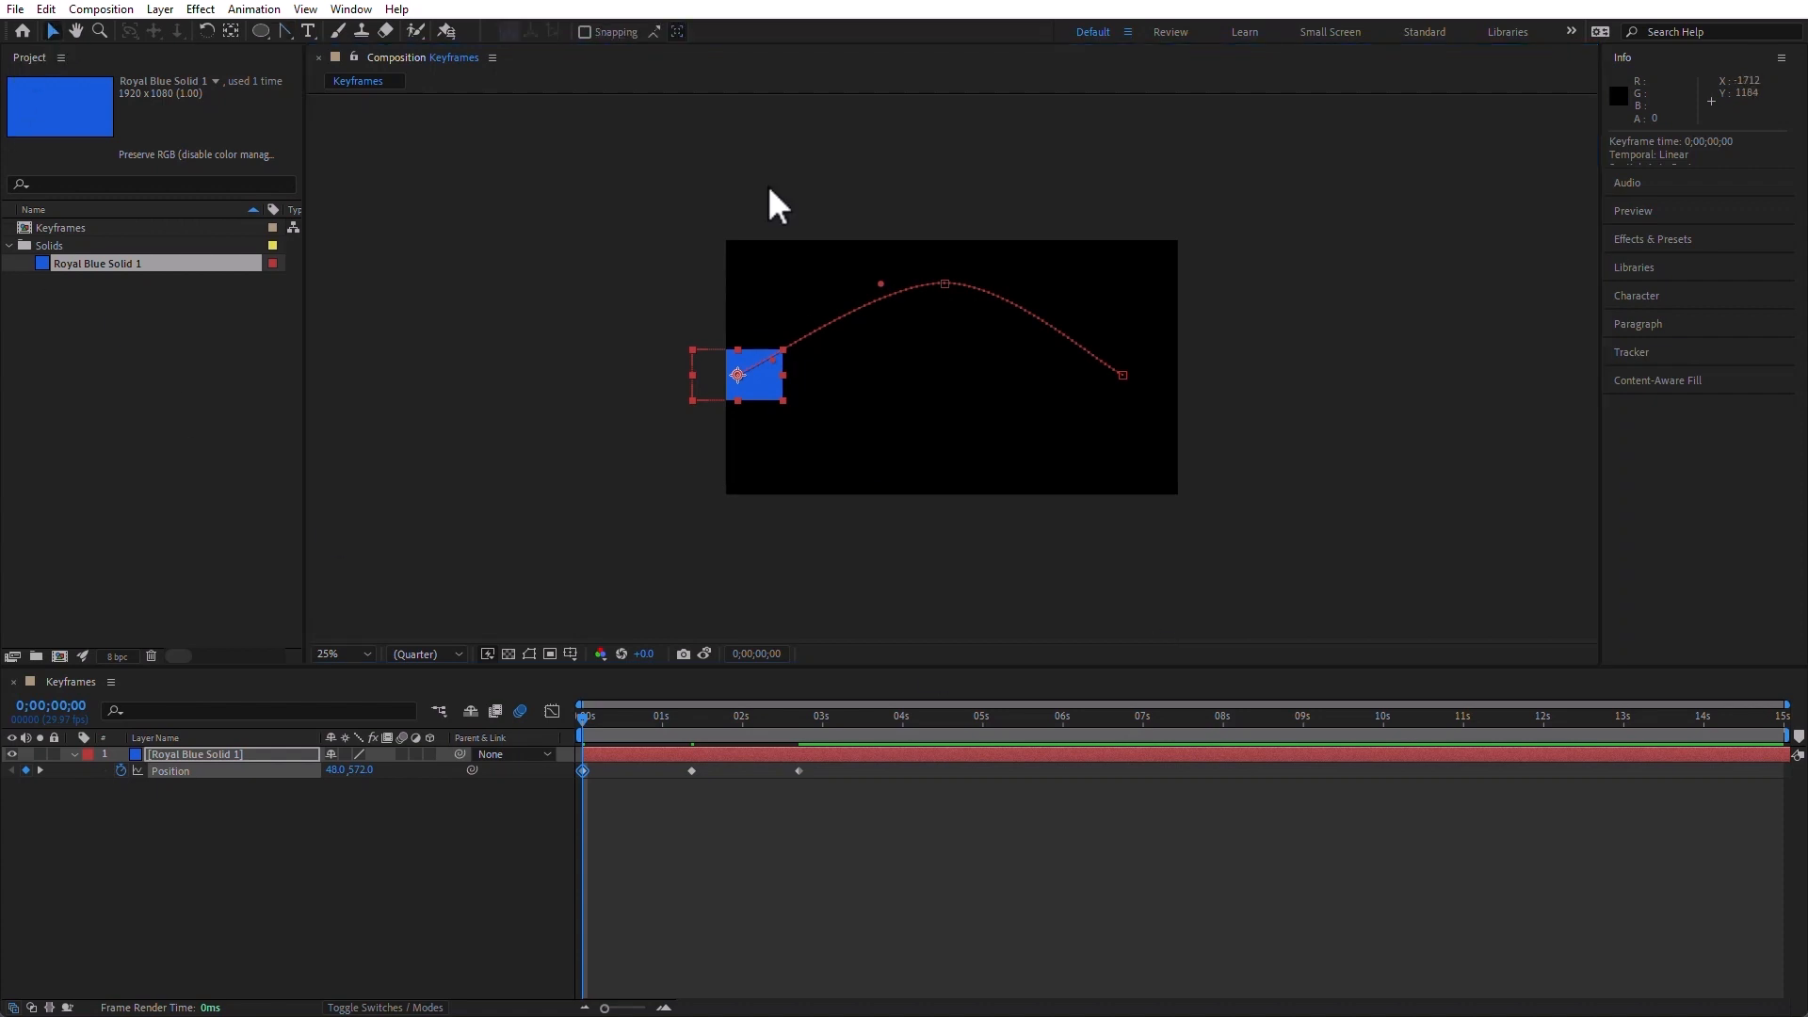
mouse_move(940, 287)
mouse_down()
mouse_move(964, 471)
mouse_move(991, 411)
mouse_move(970, 251)
mouse_move(936, 252)
mouse_move(933, 273)
mouse_up()
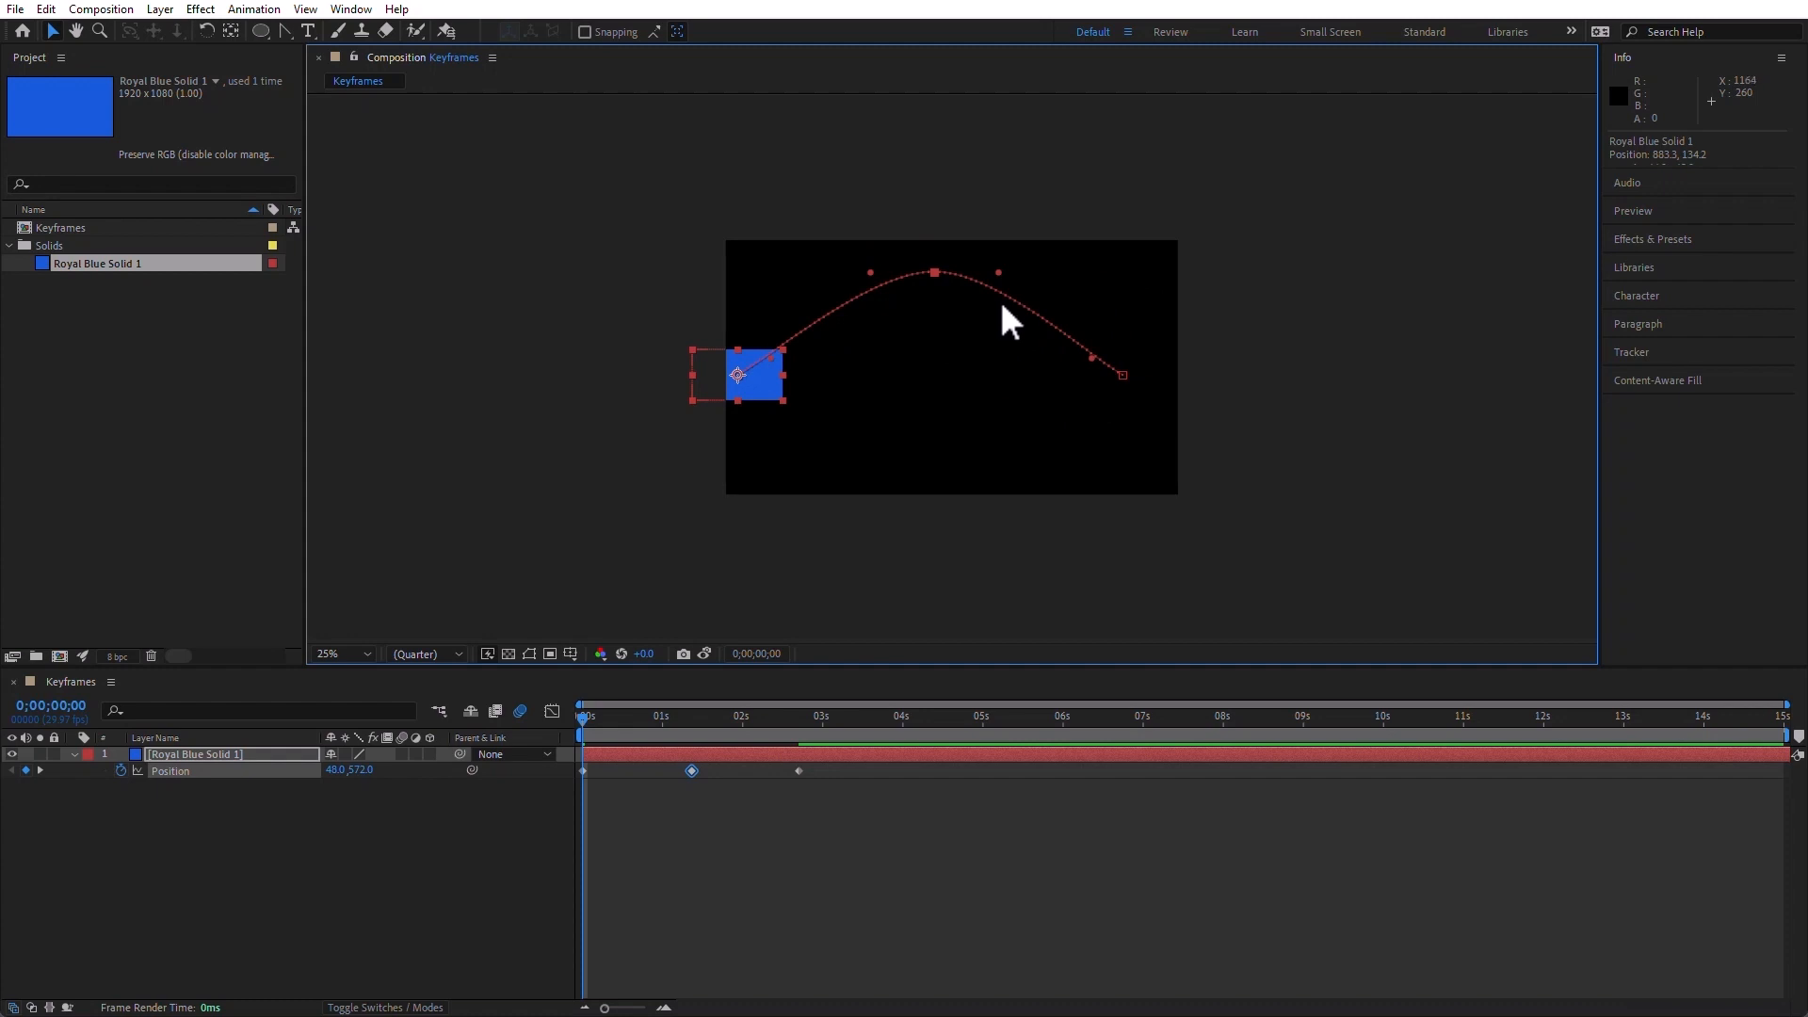
mouse_move(934, 273)
mouse_down()
mouse_move(941, 412)
mouse_move(951, 256)
mouse_up()
With the Convert Vertex Tool, turn the raised middle point and then the end and start points into corner points
click(285, 31)
click(951, 258)
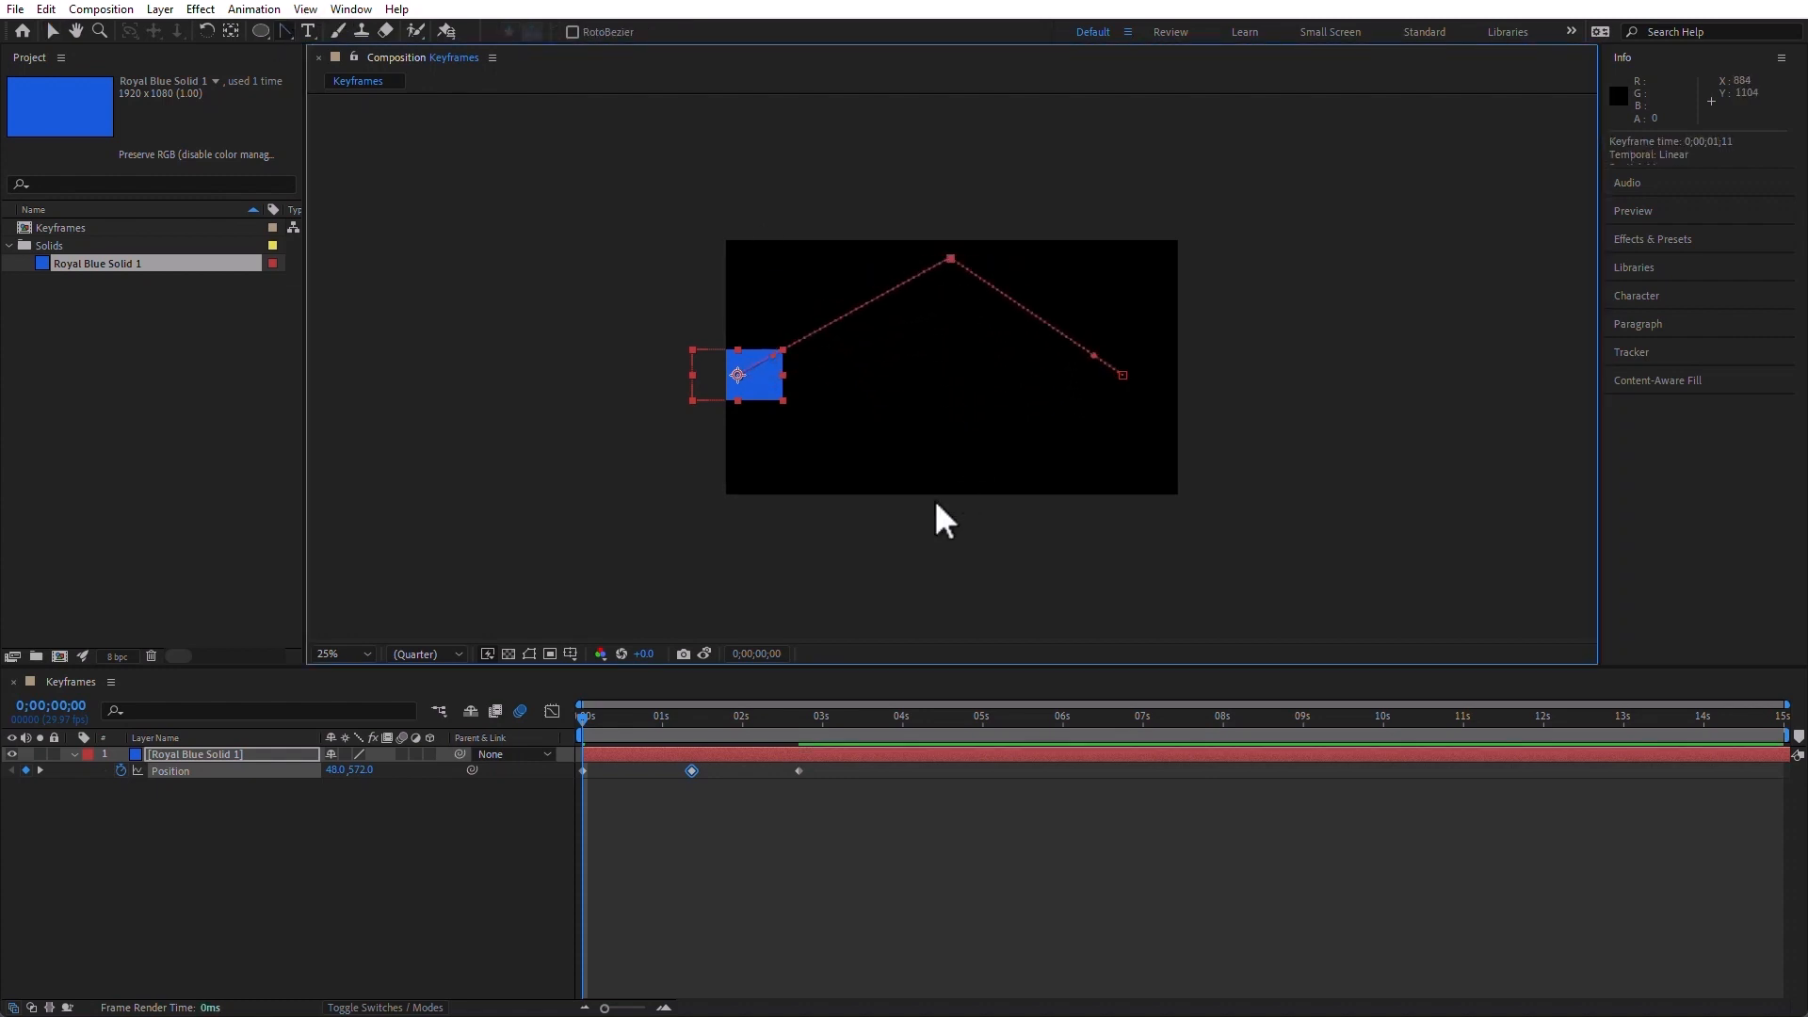
click(1123, 374)
click(739, 374)
Select all Position keyframes and set their spatial interpolation to Auto Bezier through Keyframe Interpolation
click(175, 770)
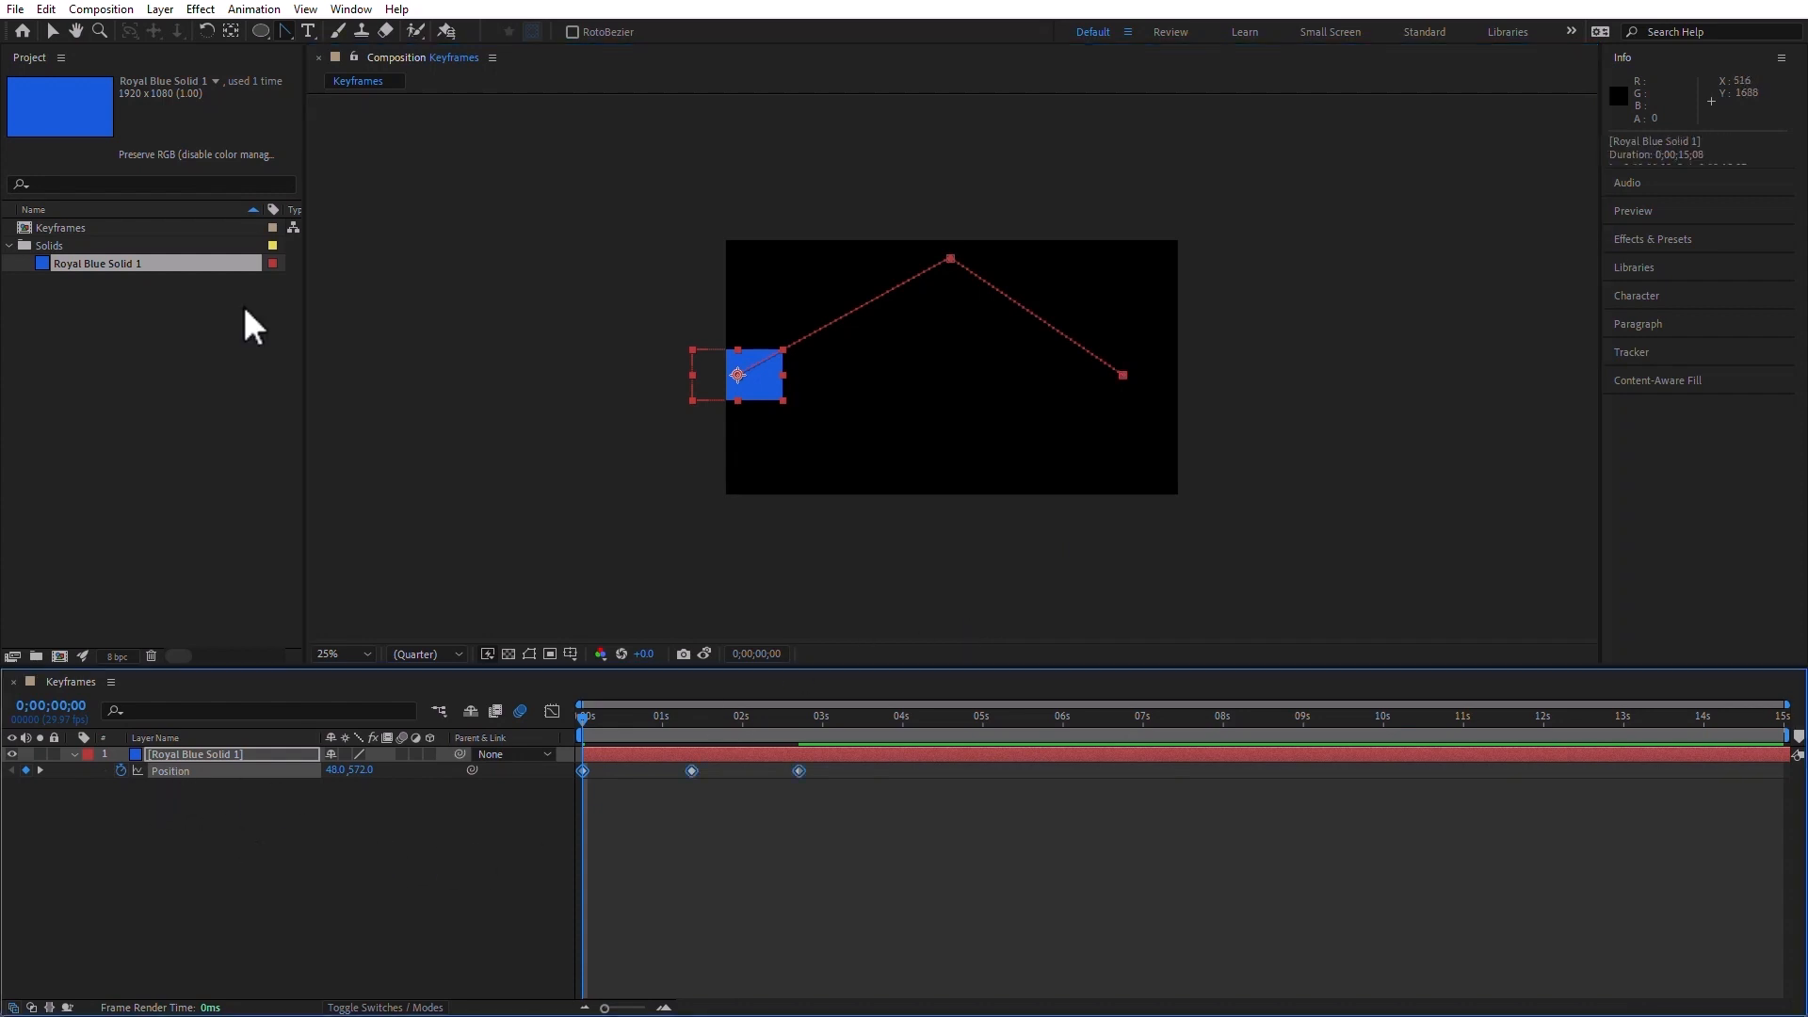
click(425, 903)
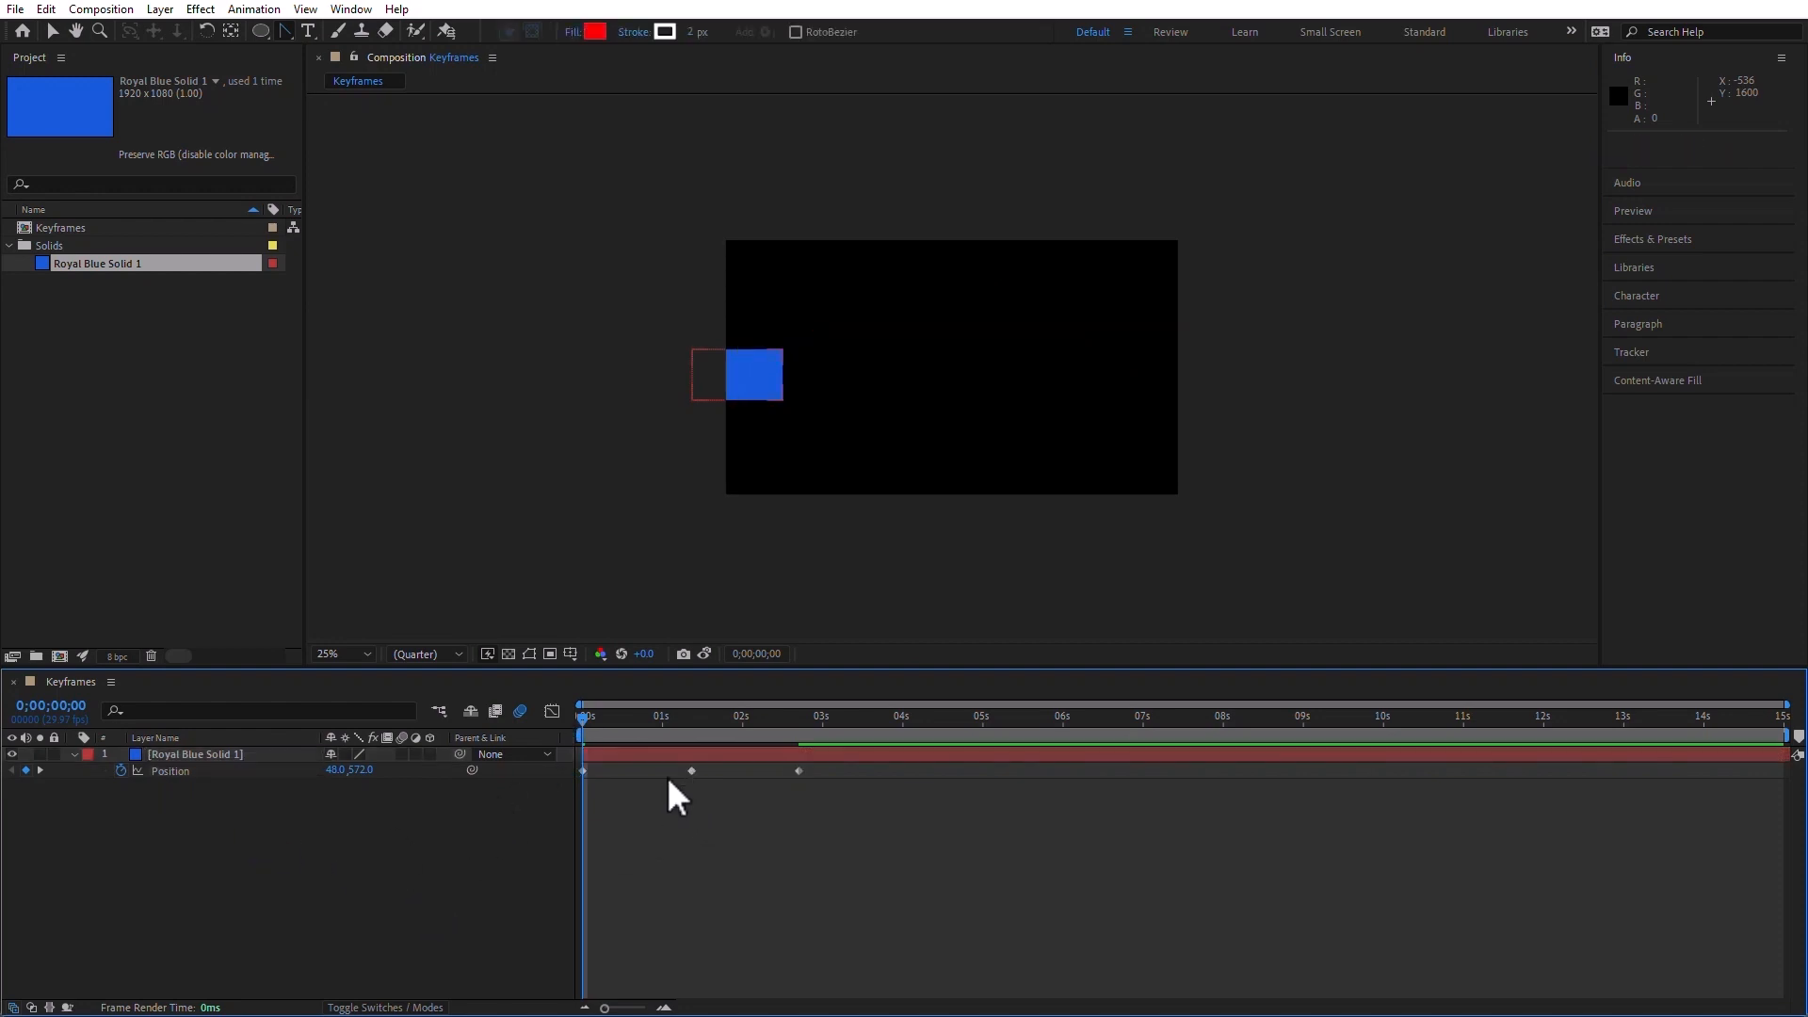
click(167, 770)
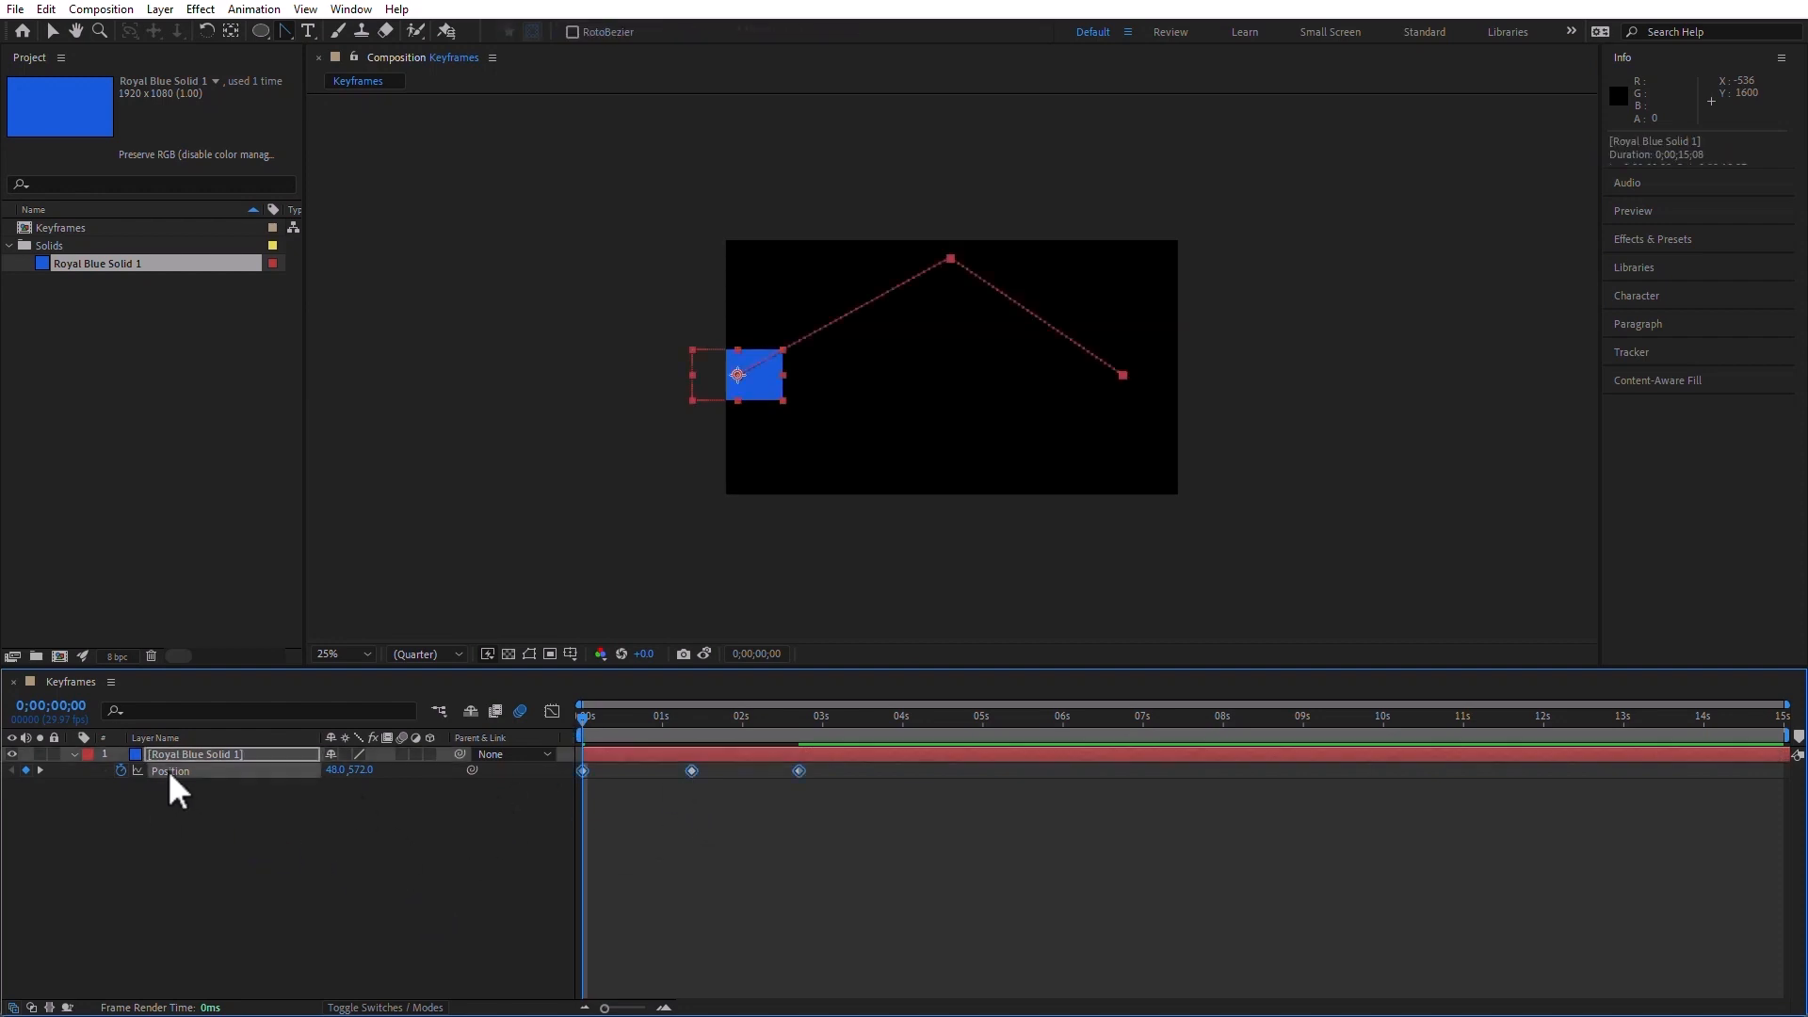
click(258, 9)
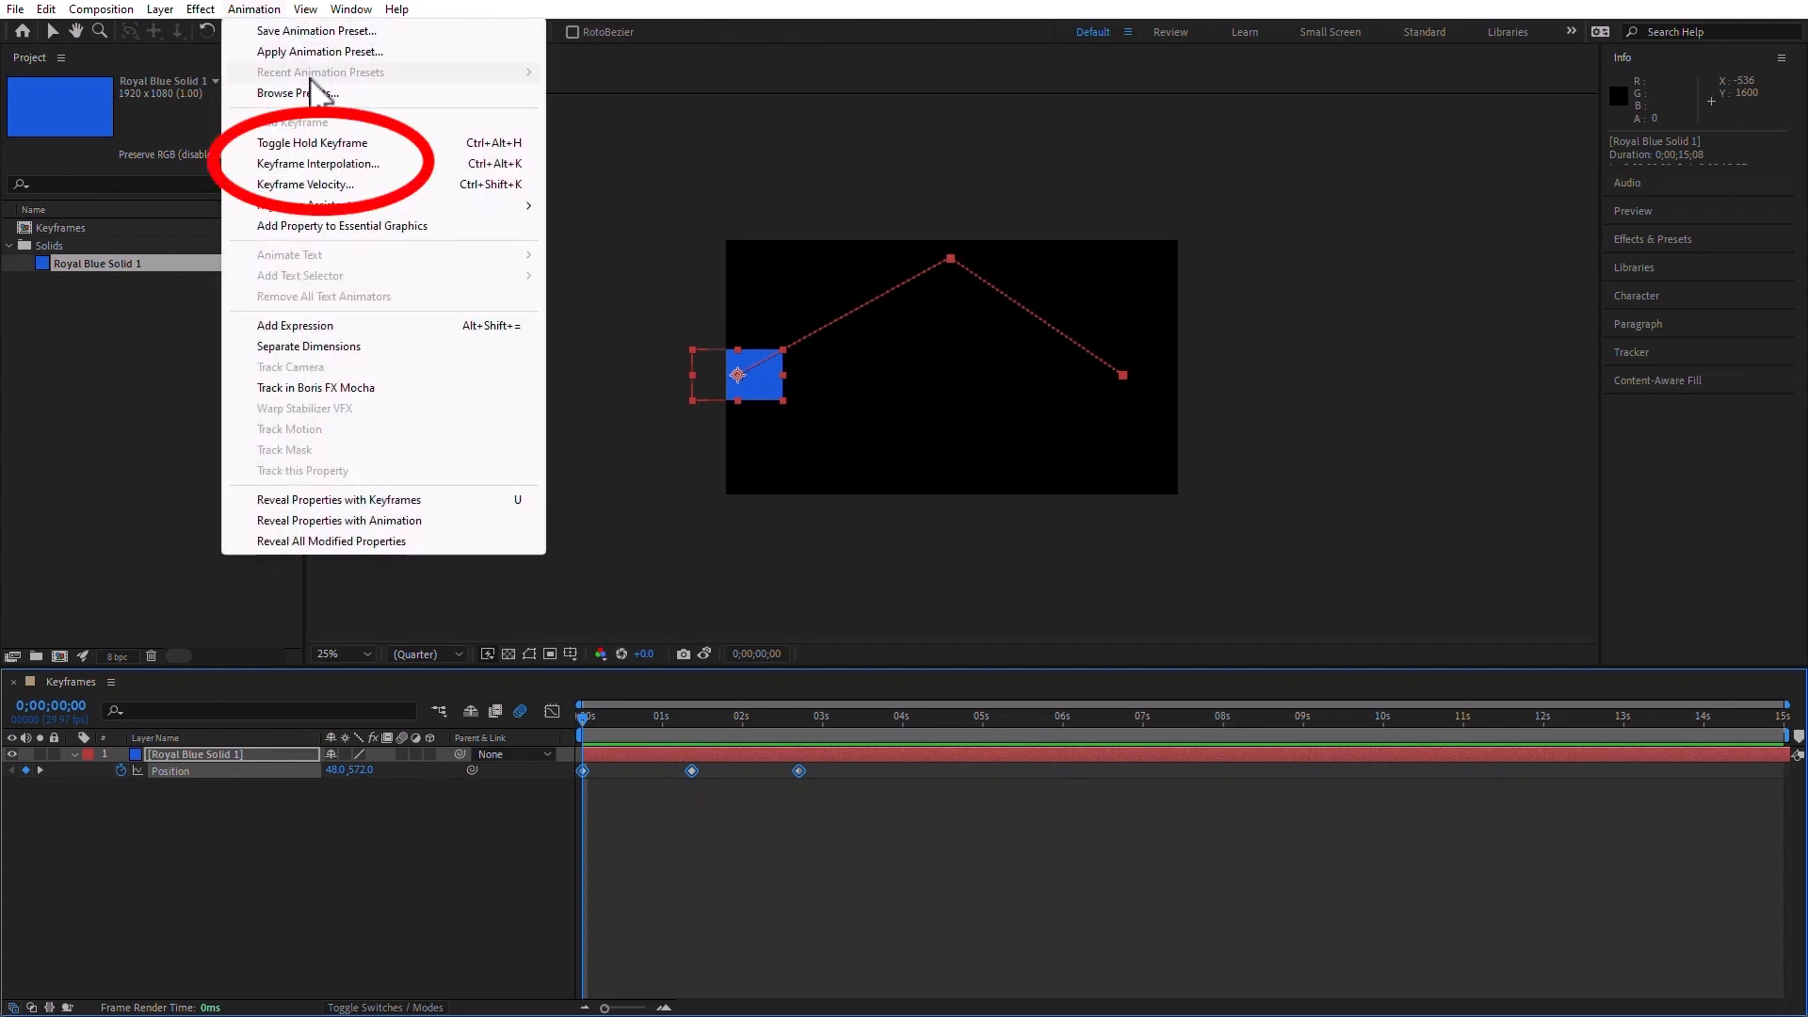
click(341, 166)
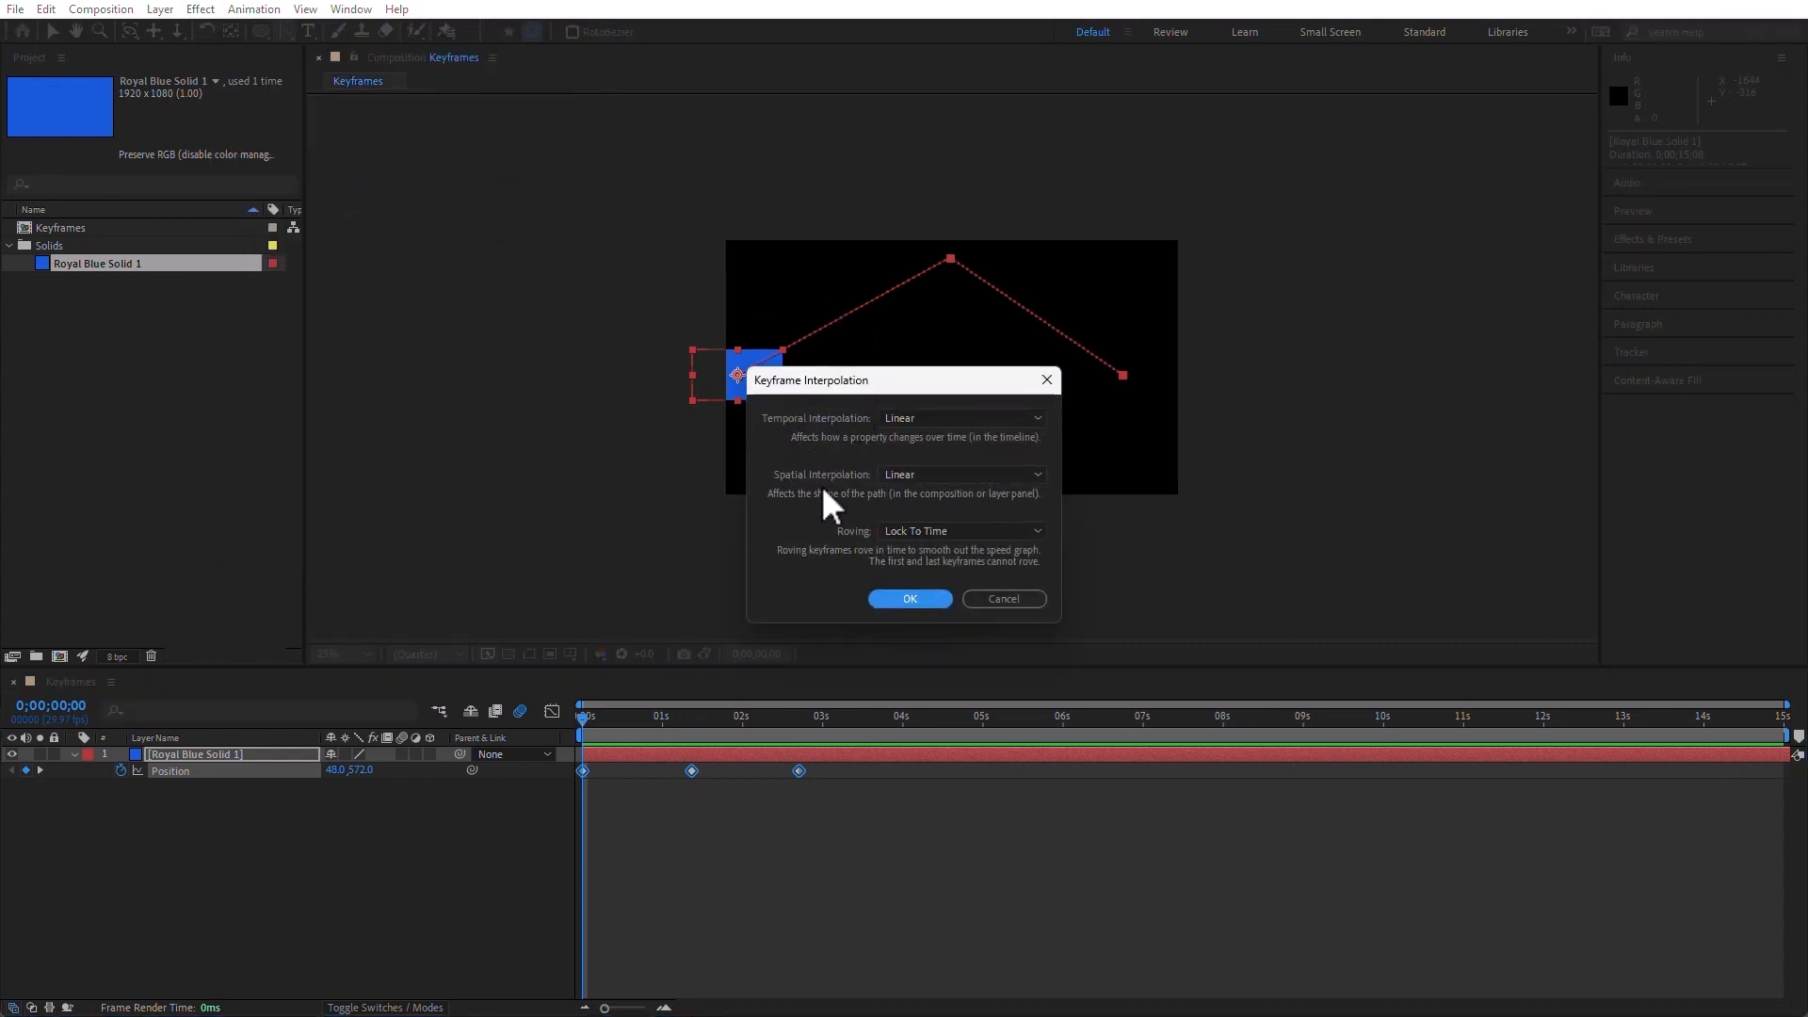
click(952, 474)
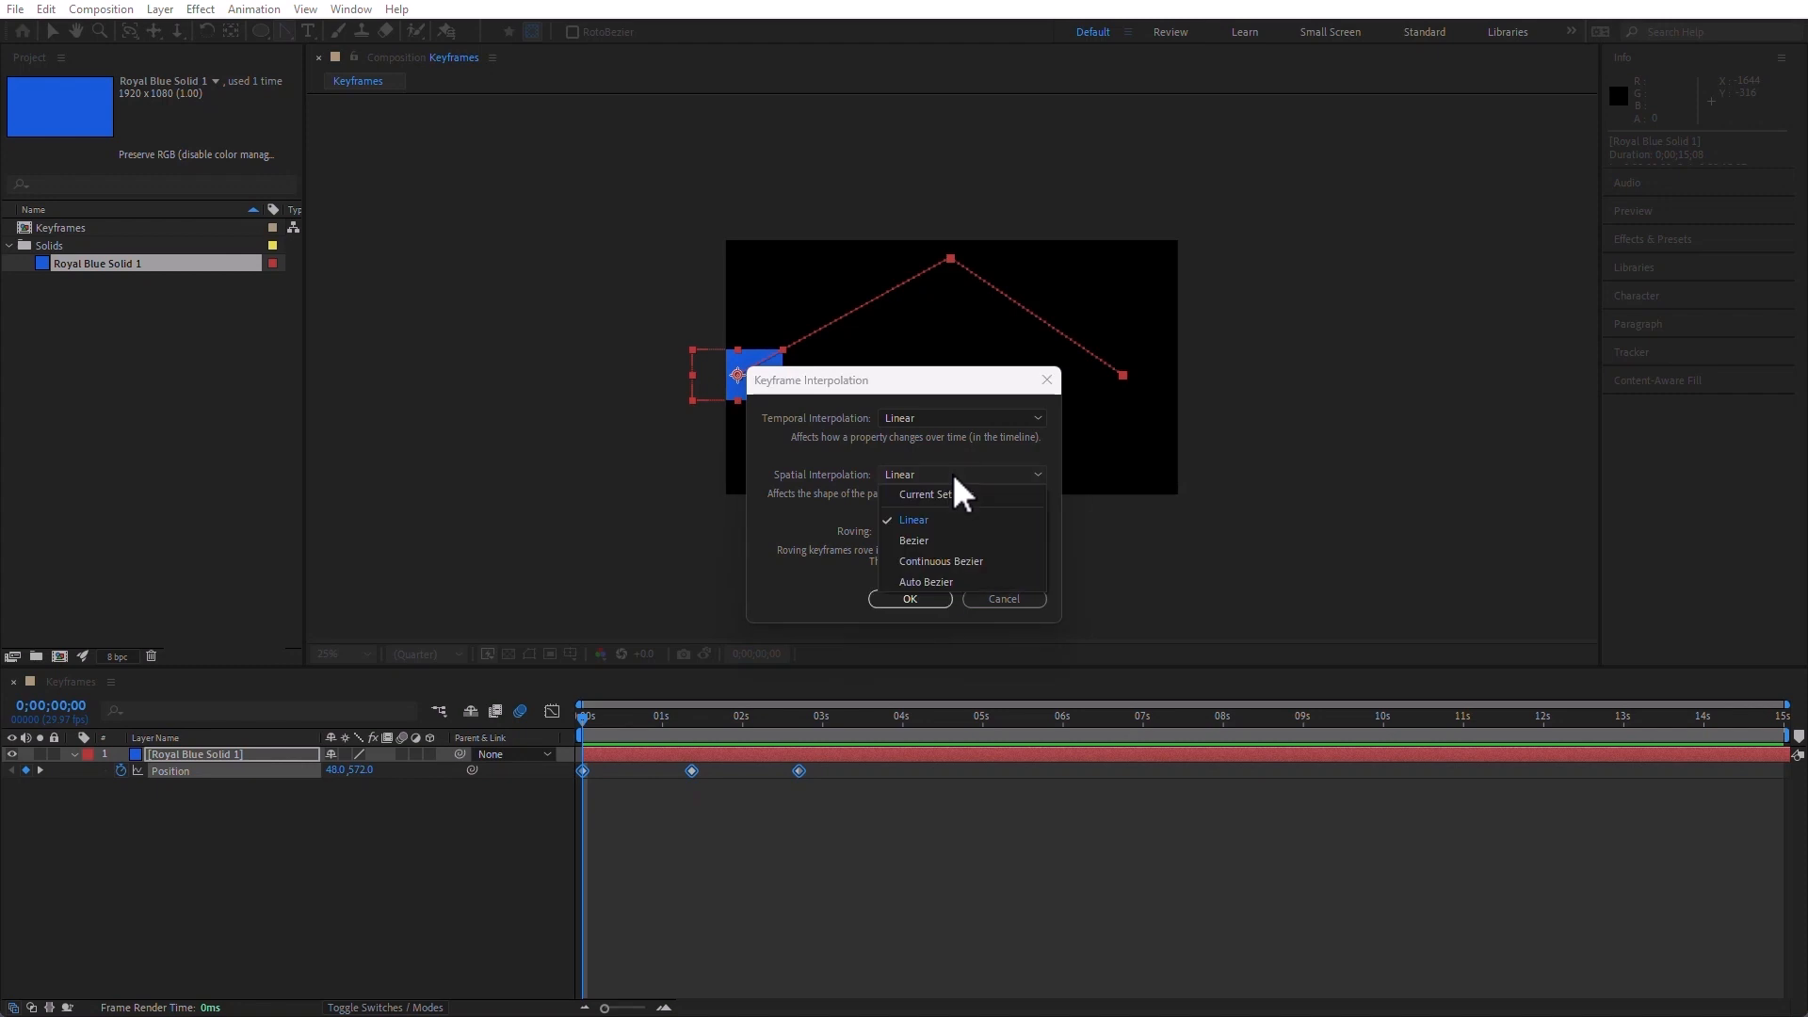
click(986, 580)
click(947, 599)
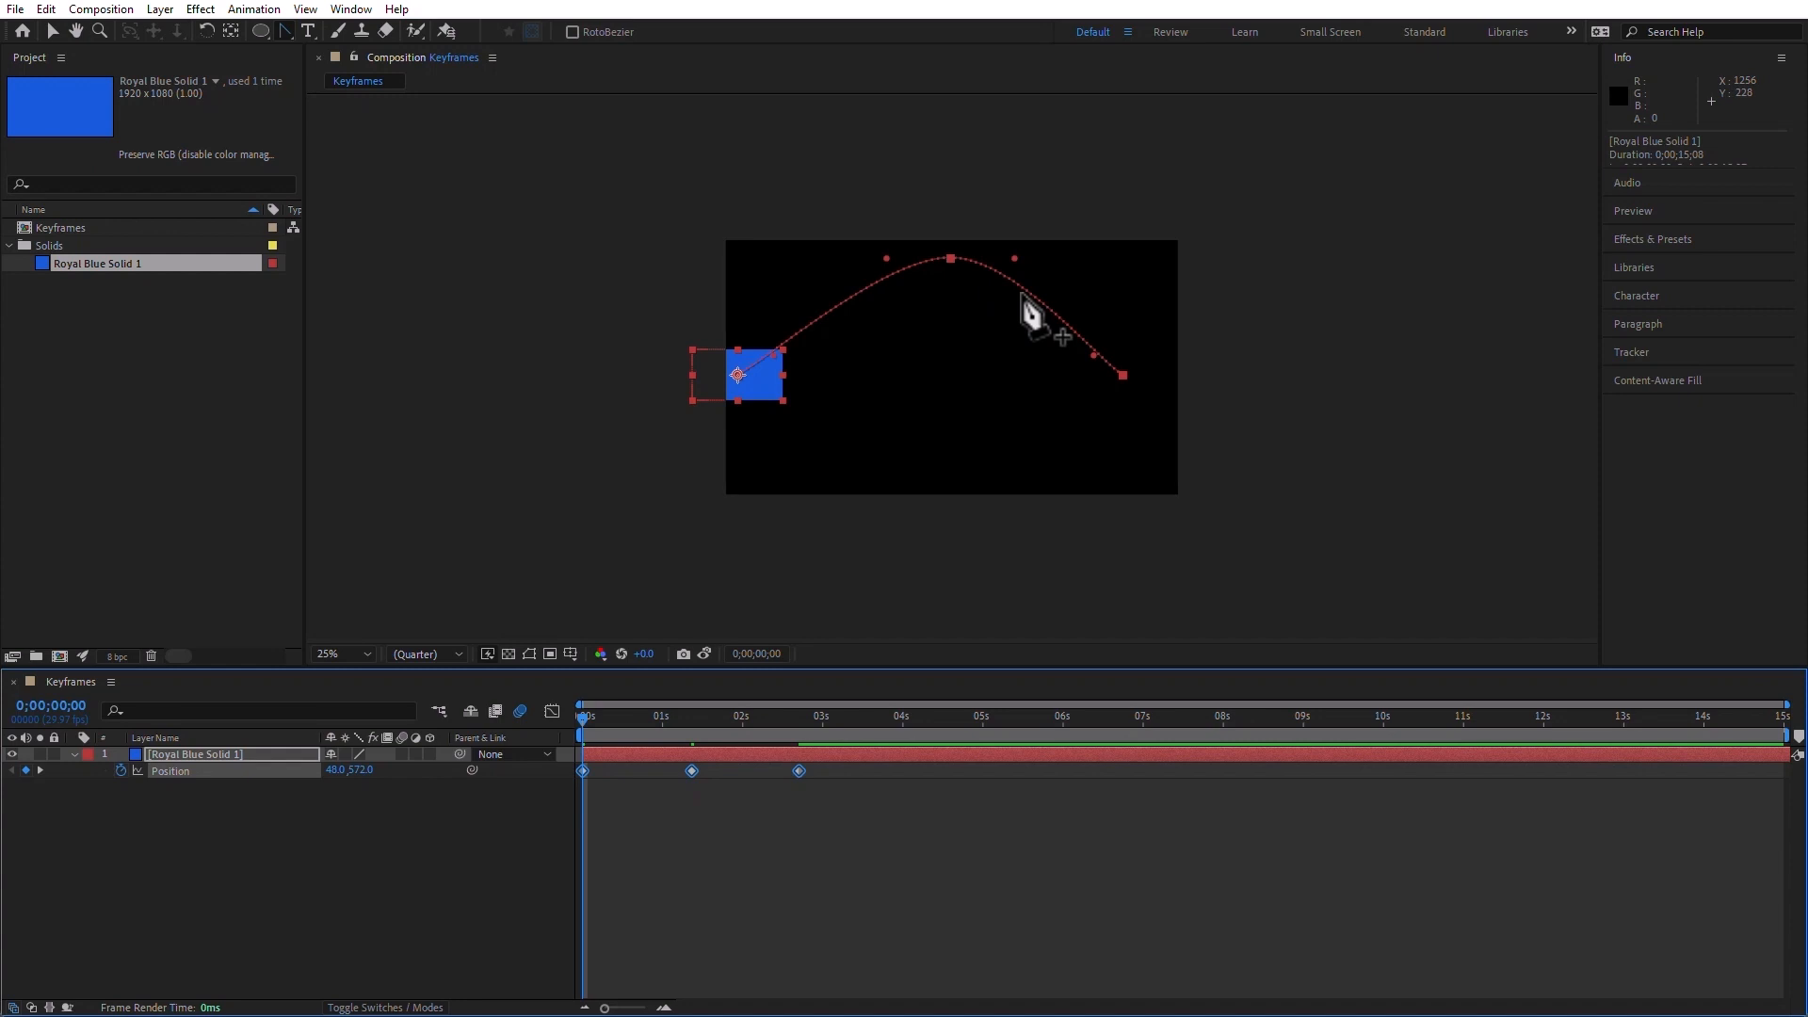
Change the selected Position keyframes' spatial interpolation to Continuous Bezier
click(254, 9)
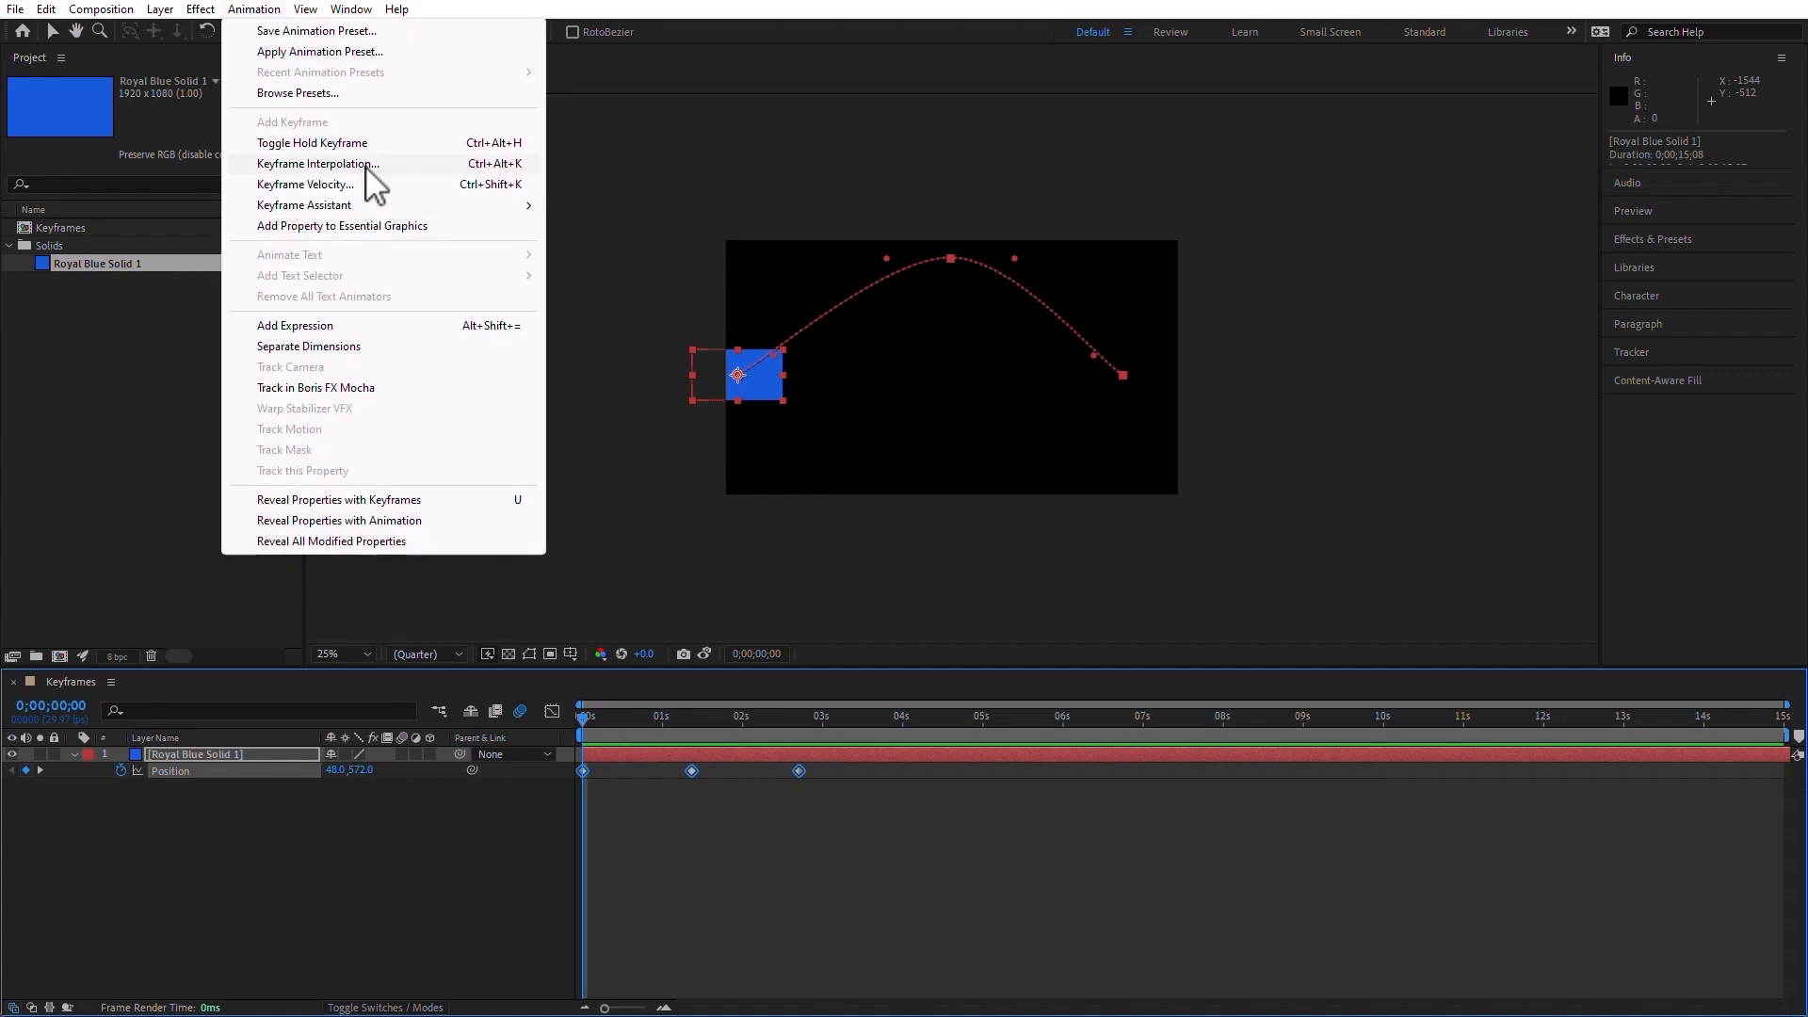
click(368, 167)
click(920, 475)
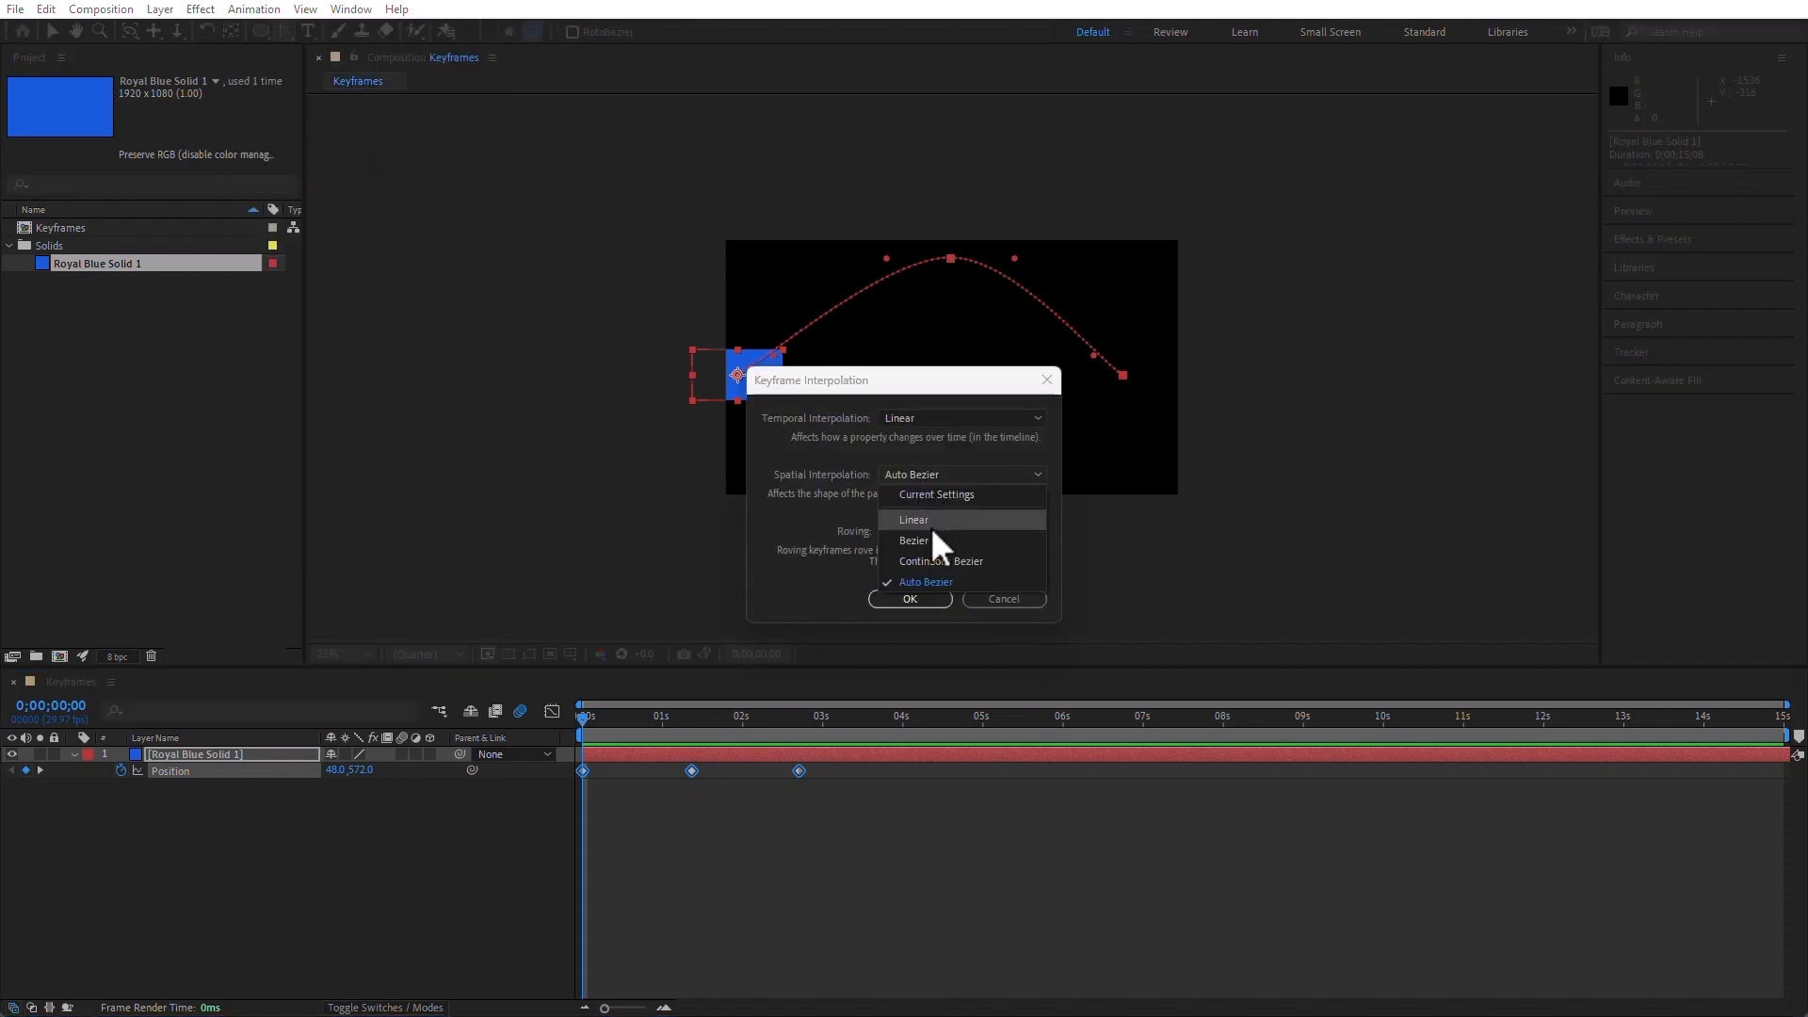
click(938, 560)
click(911, 598)
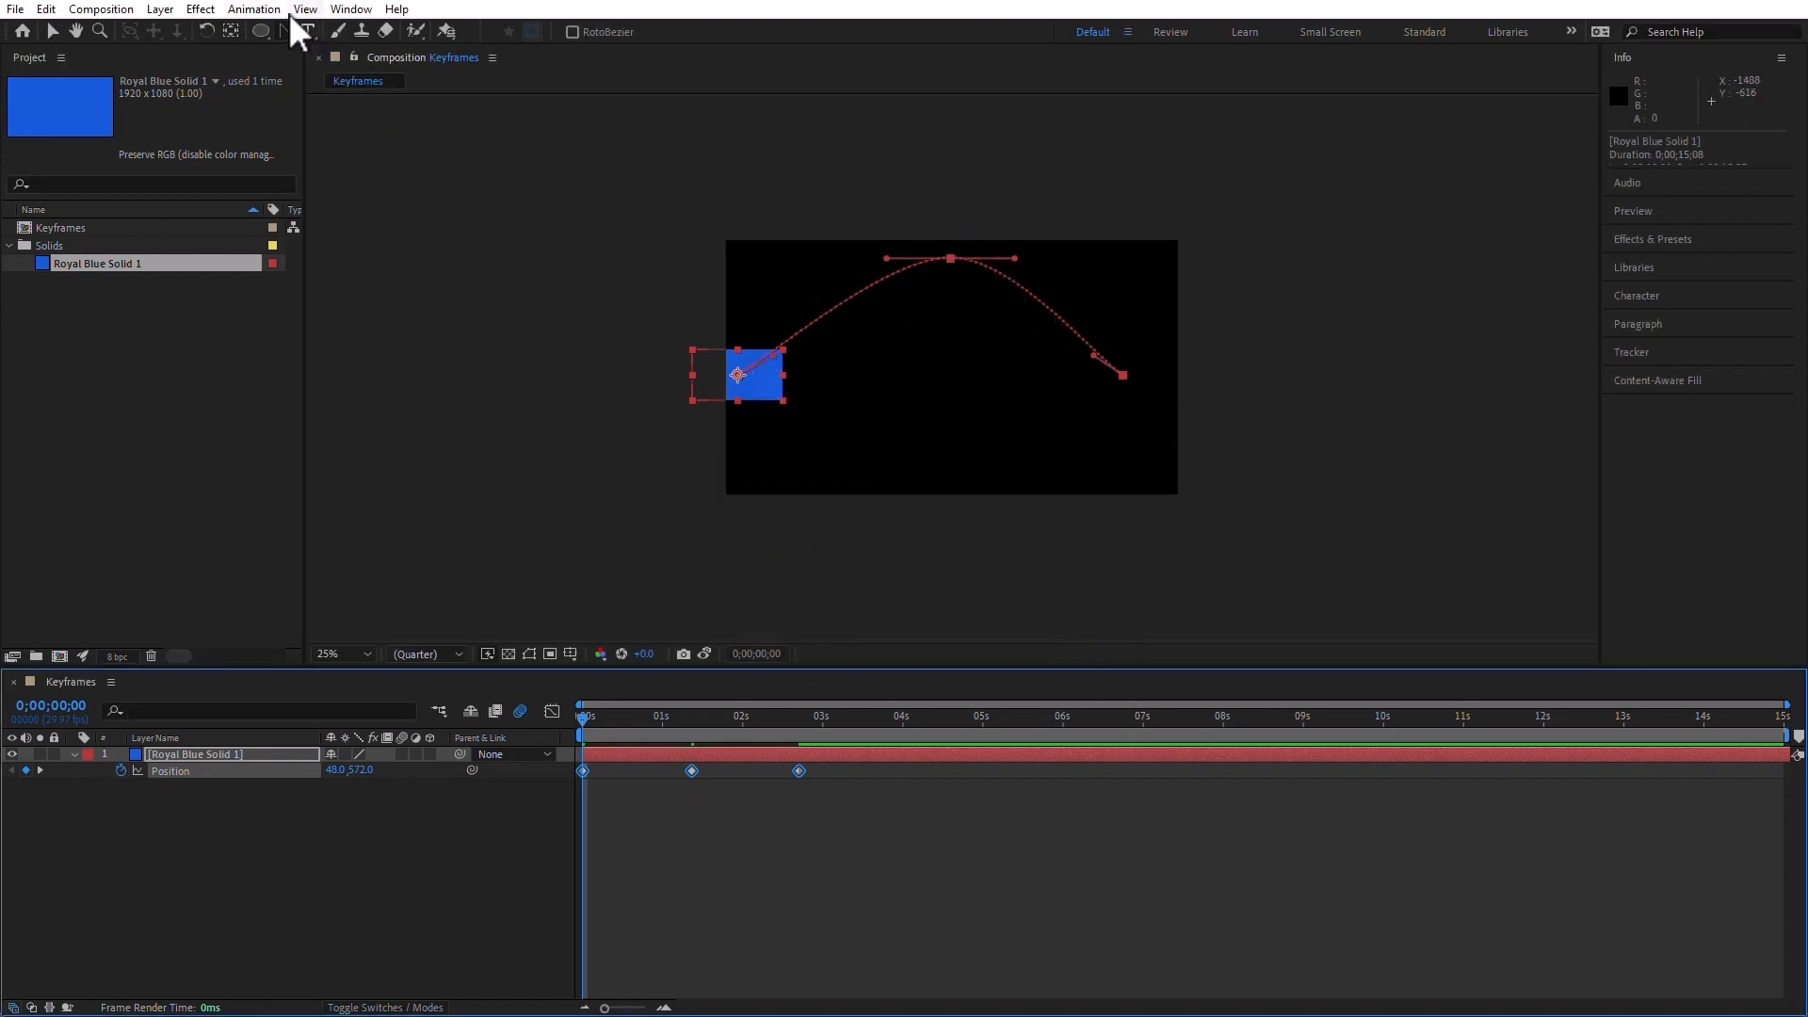
Switch the selected Position keyframes' spatial interpolation to Bezier, keeping temporal interpolation Linear
click(351, 10)
mouse_move(302, 12)
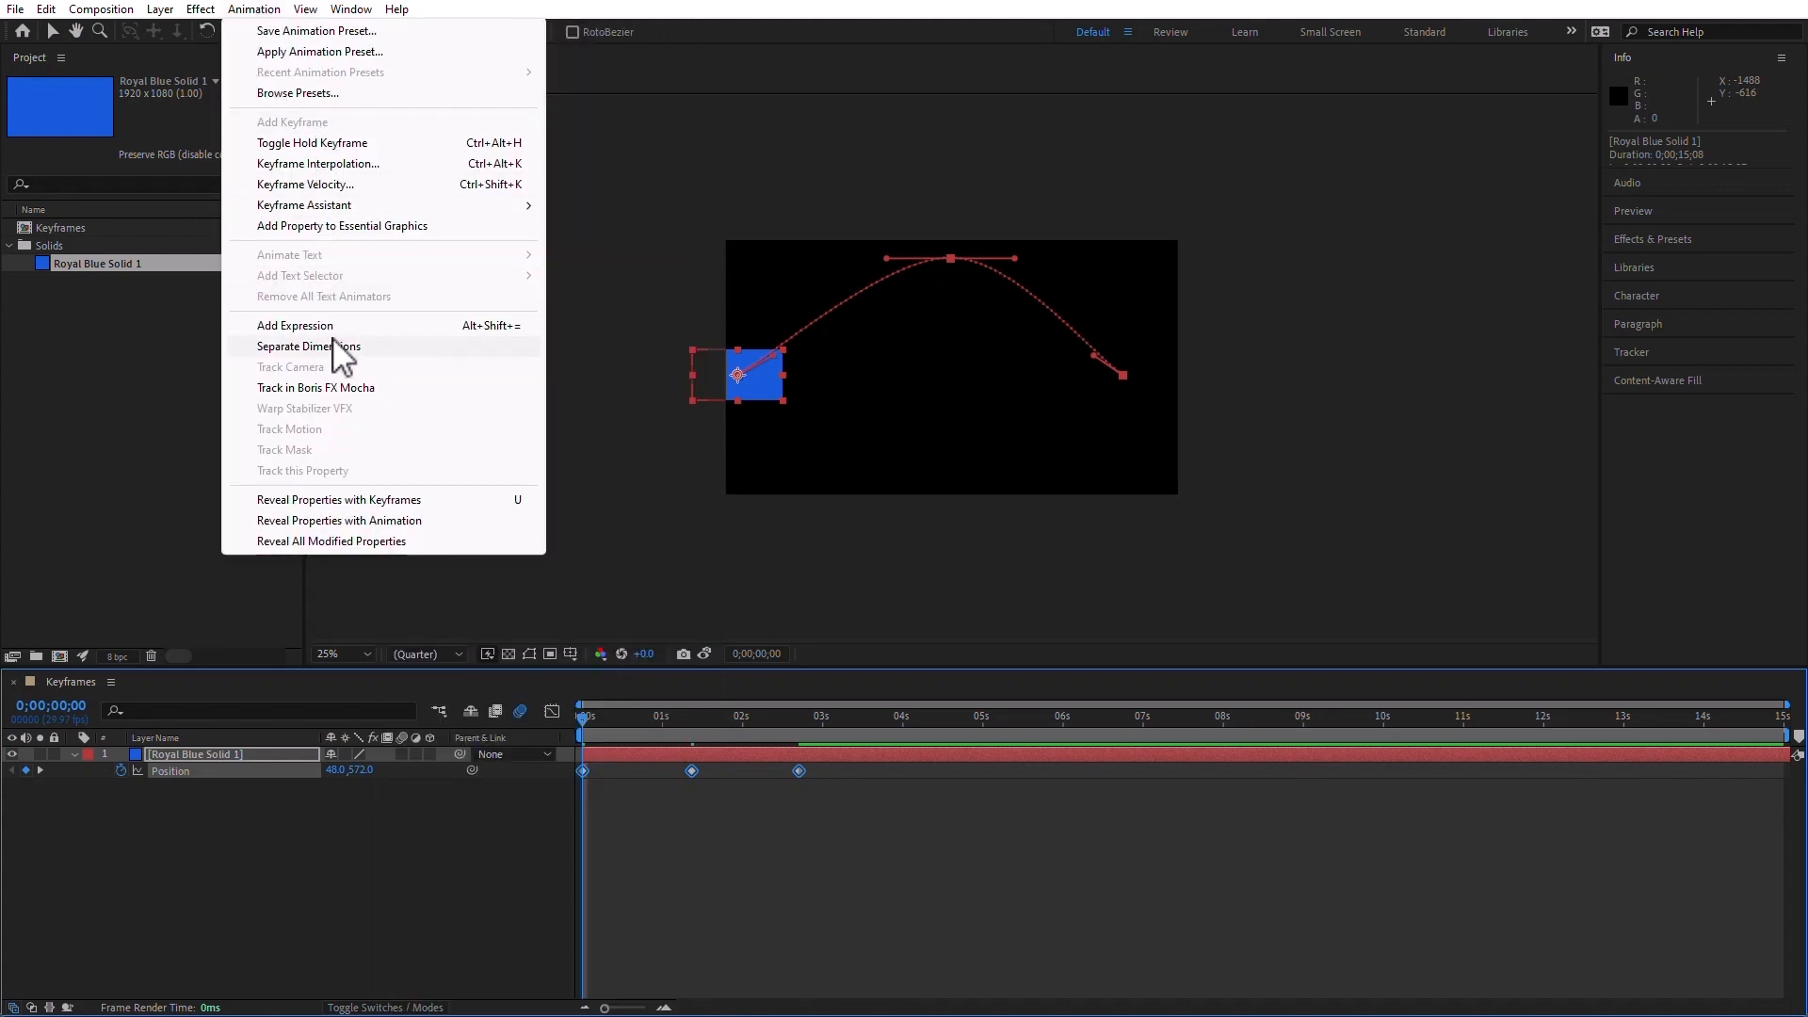
click(356, 164)
click(942, 476)
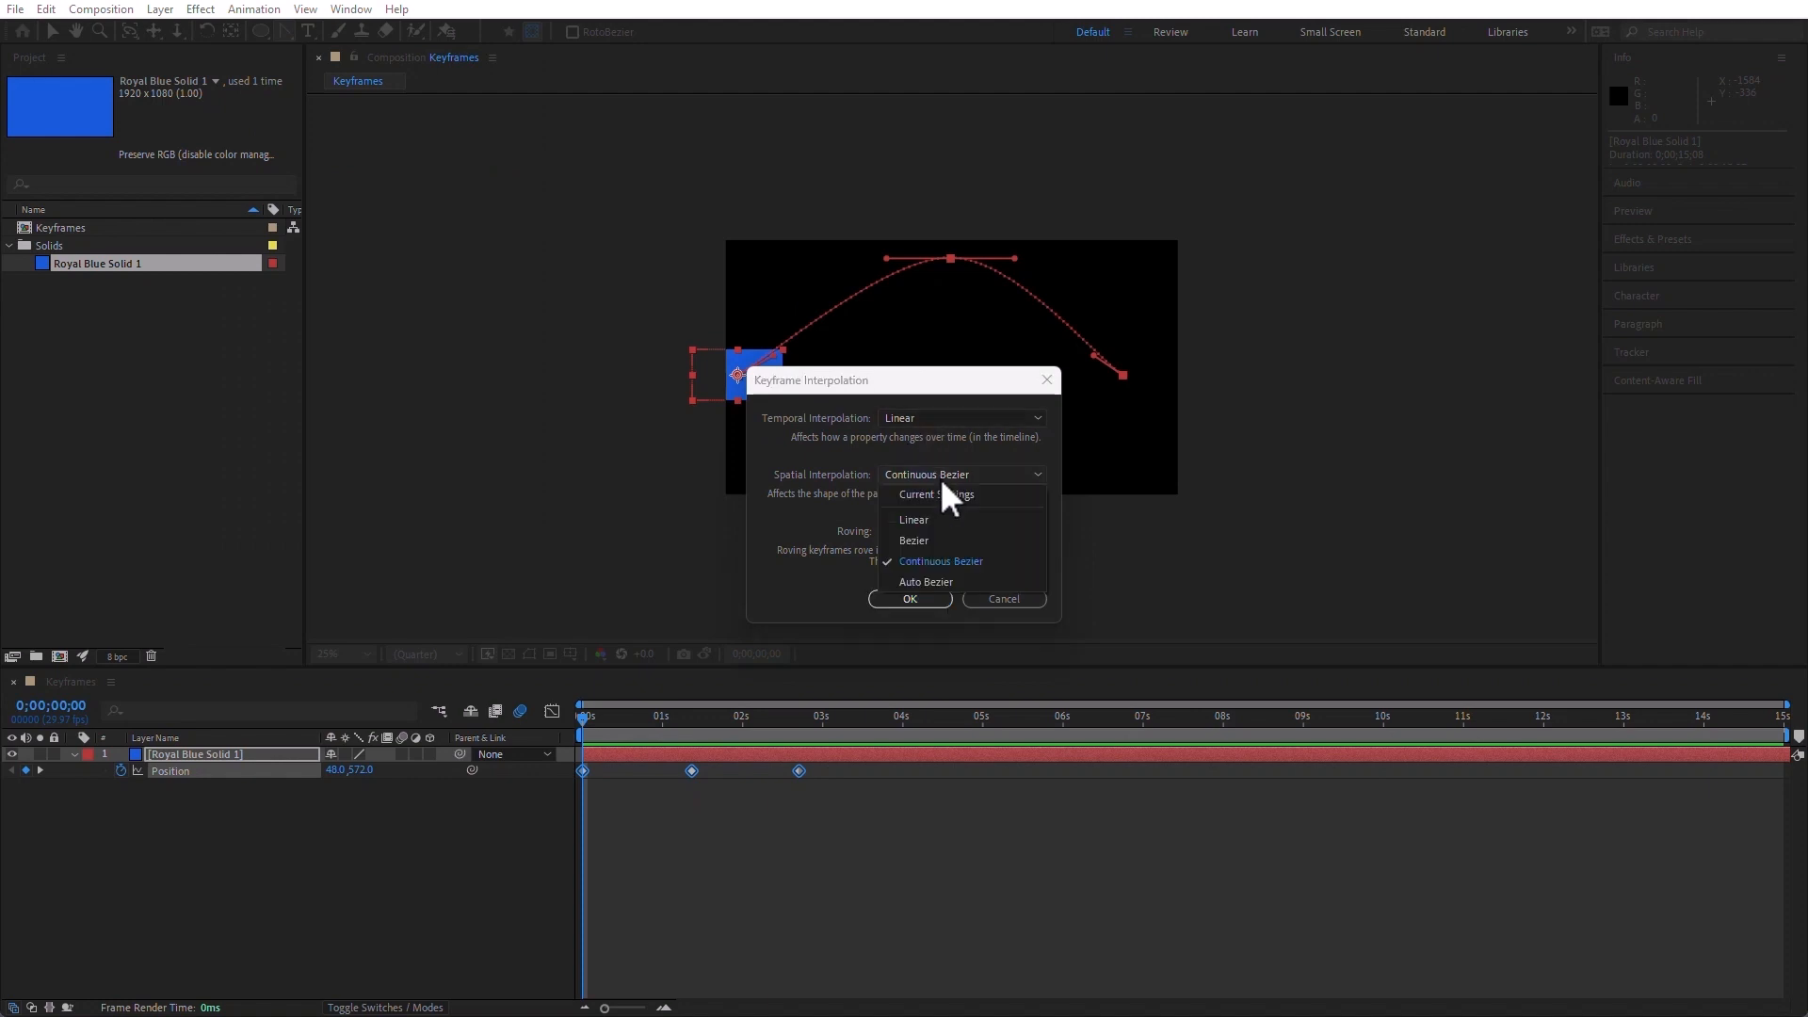
click(948, 544)
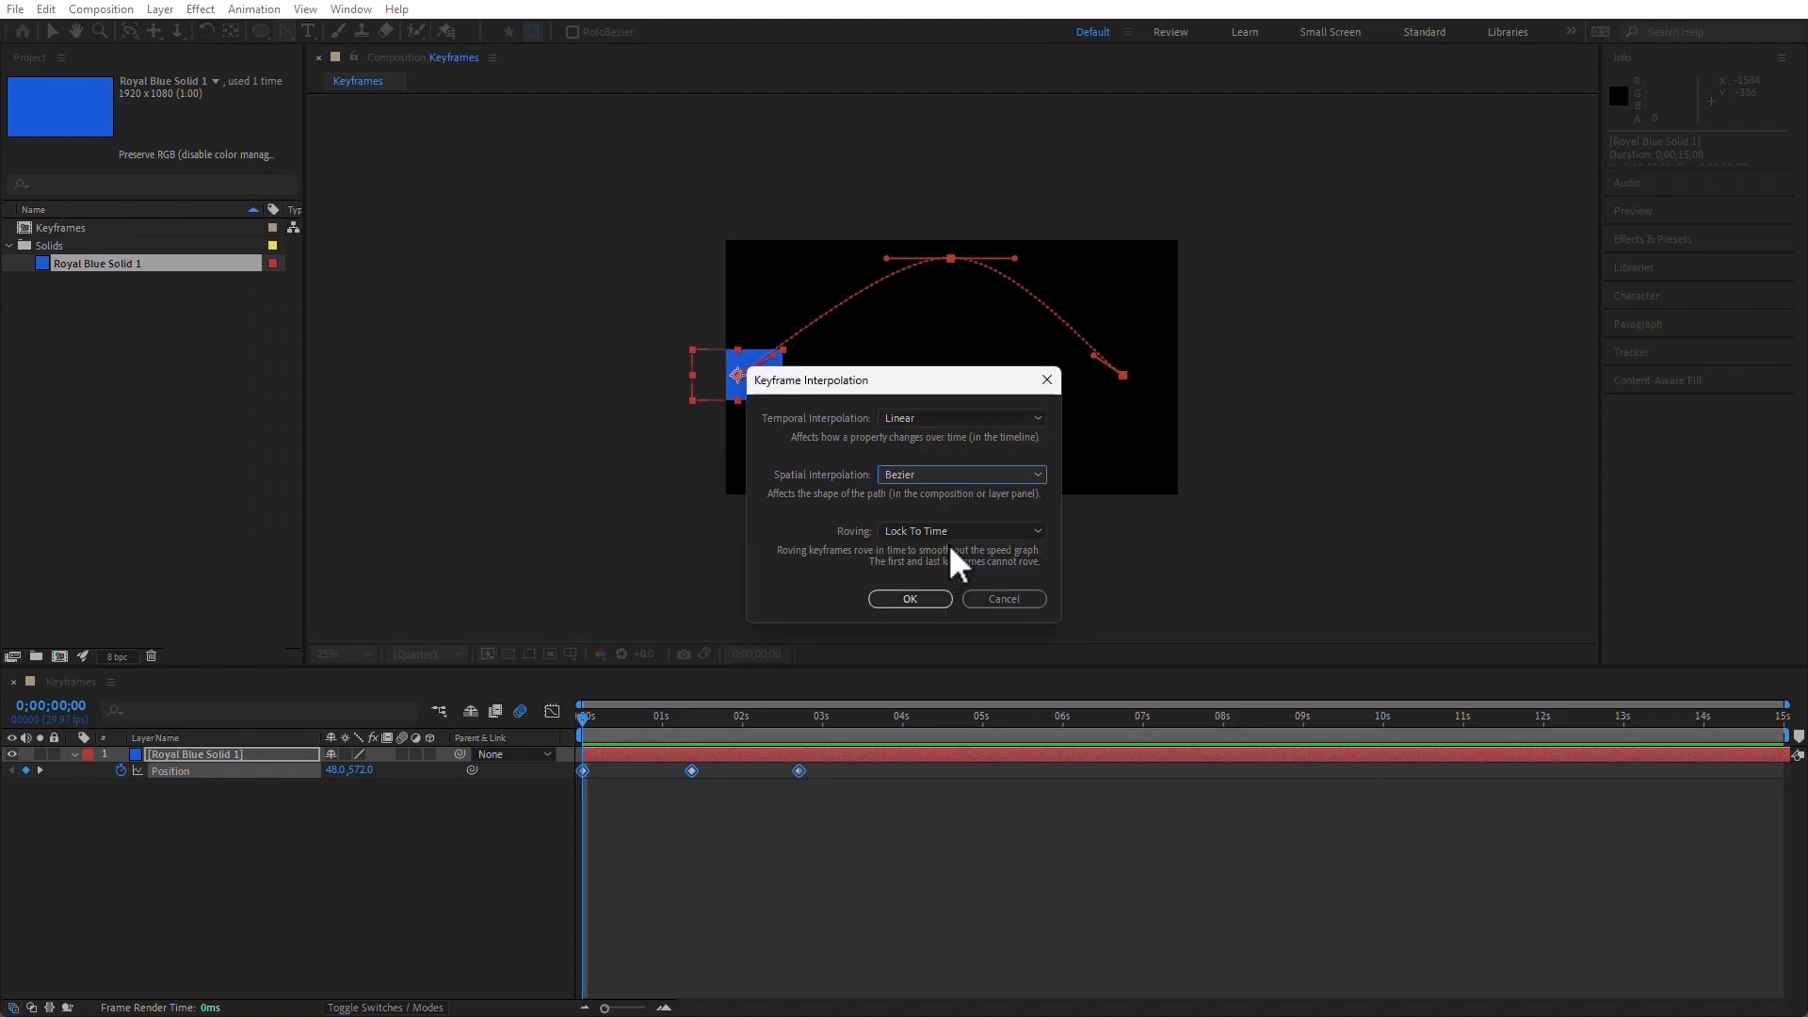
click(930, 603)
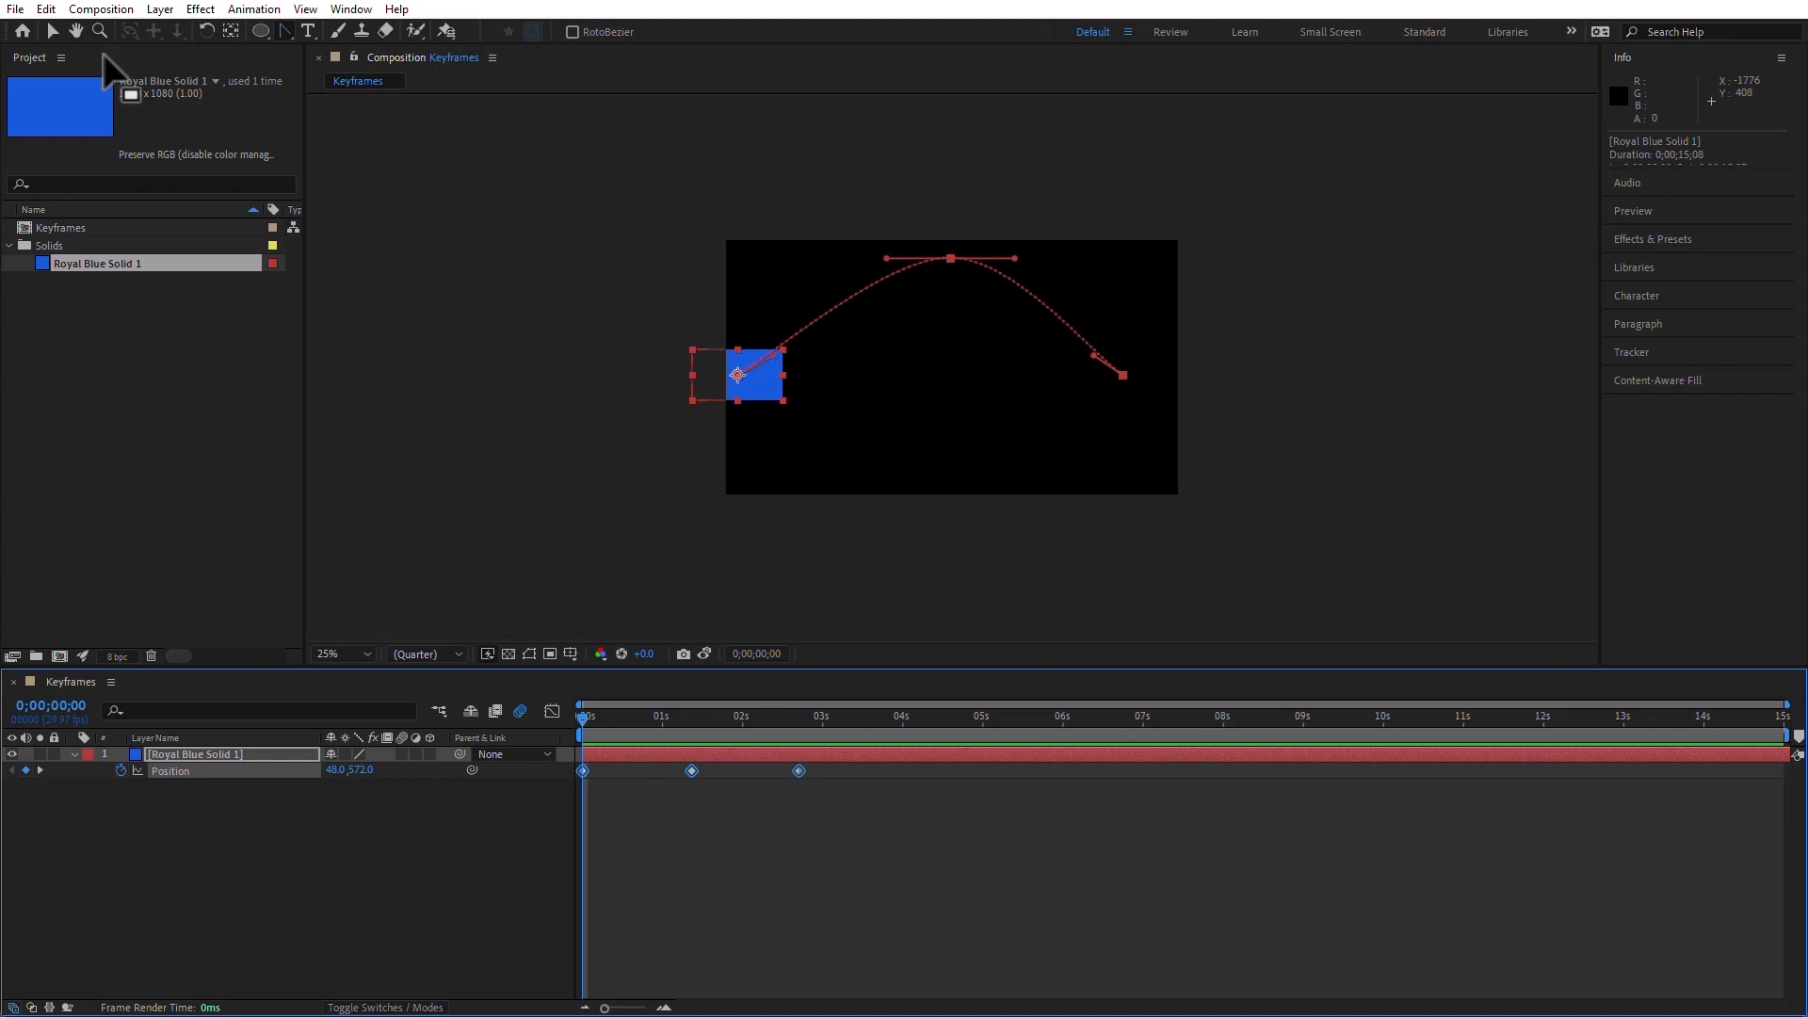
With the Selection tool, pull the middle keyframe's outgoing handle to about 1068, 502, its incoming handle to about 823, 614, and the last keyframe's handle downward
click(53, 30)
drag(1013, 257, 977, 359)
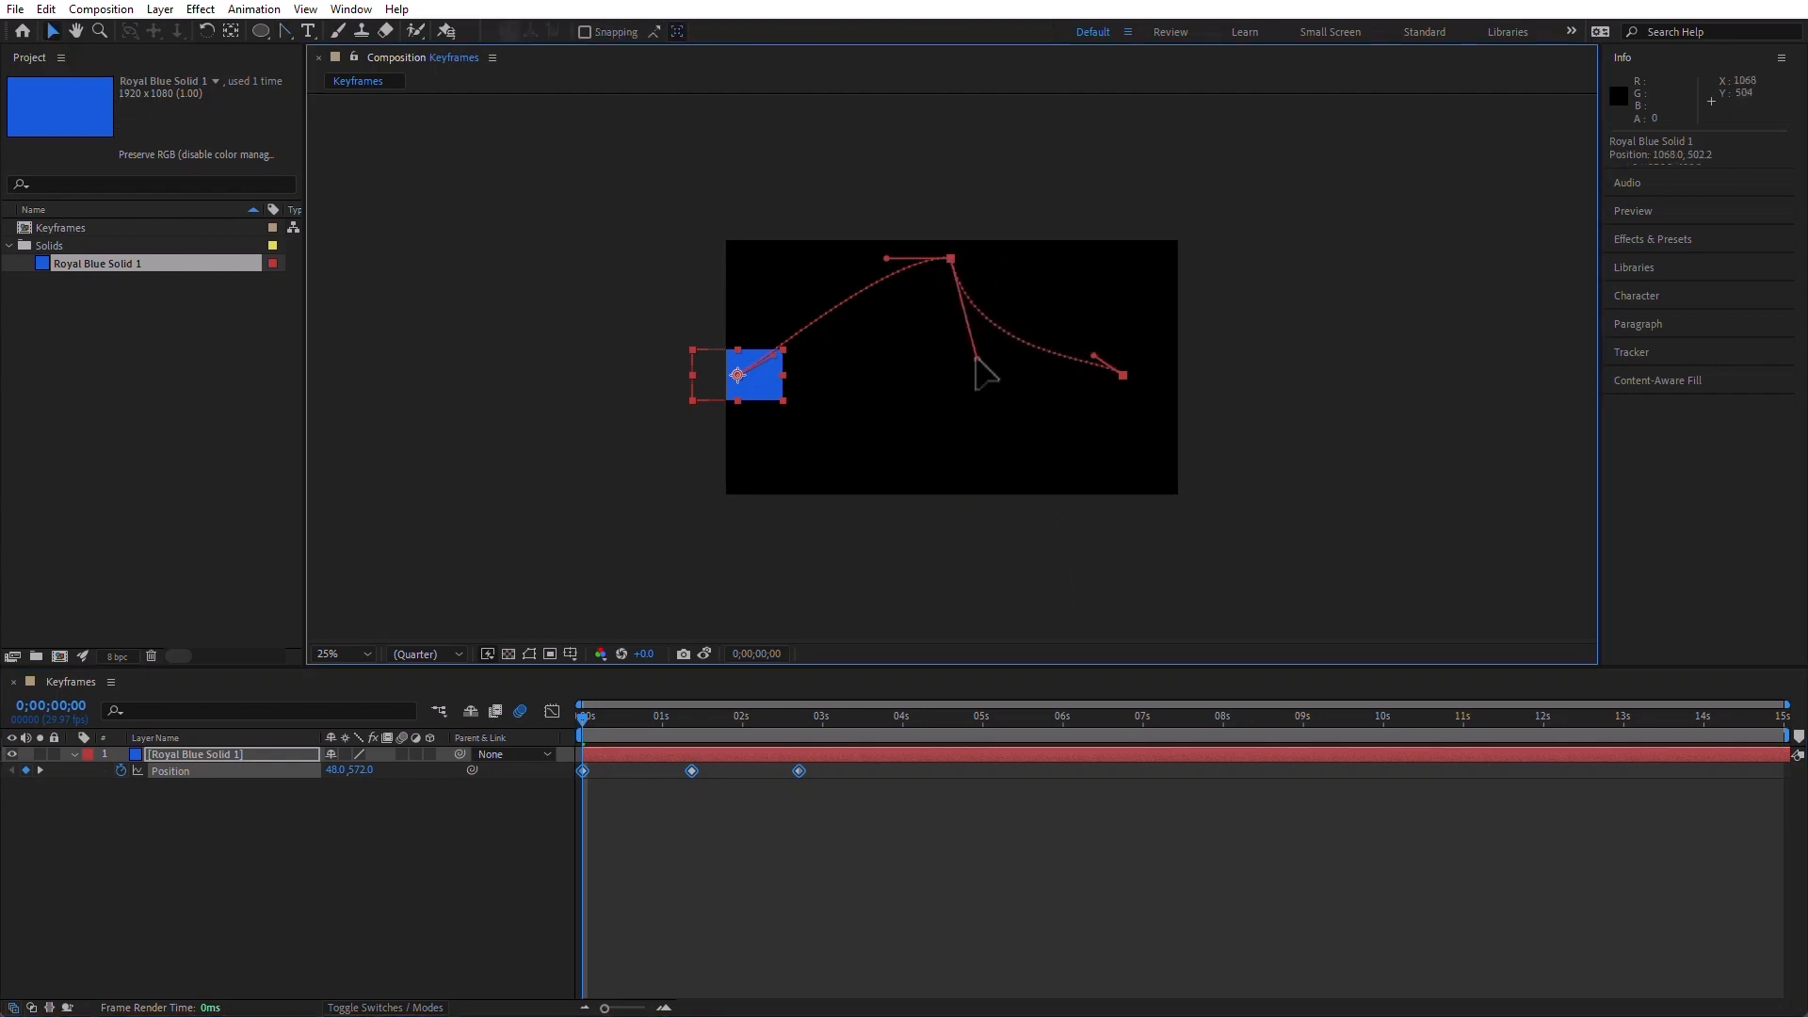
drag(1094, 355, 1038, 439)
drag(882, 257, 930, 379)
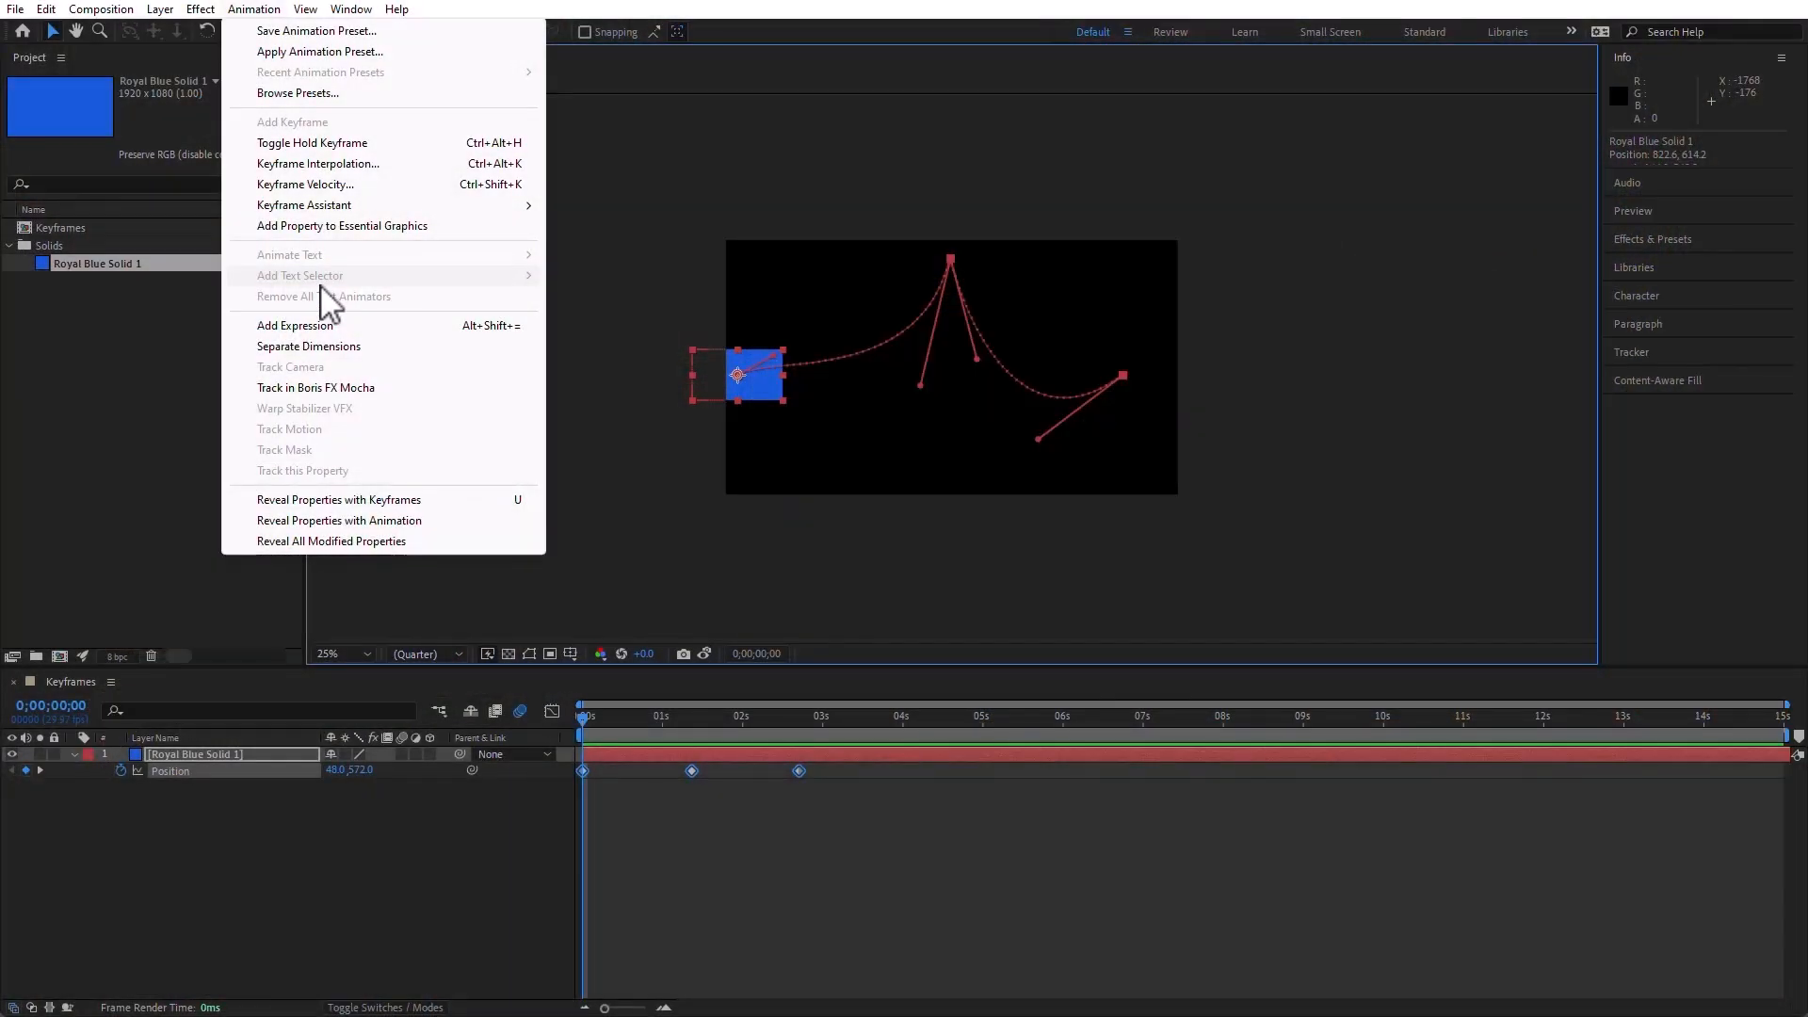
Set the selected Position keyframes' spatial interpolation to Linear through Keyframe Interpolation
click(355, 166)
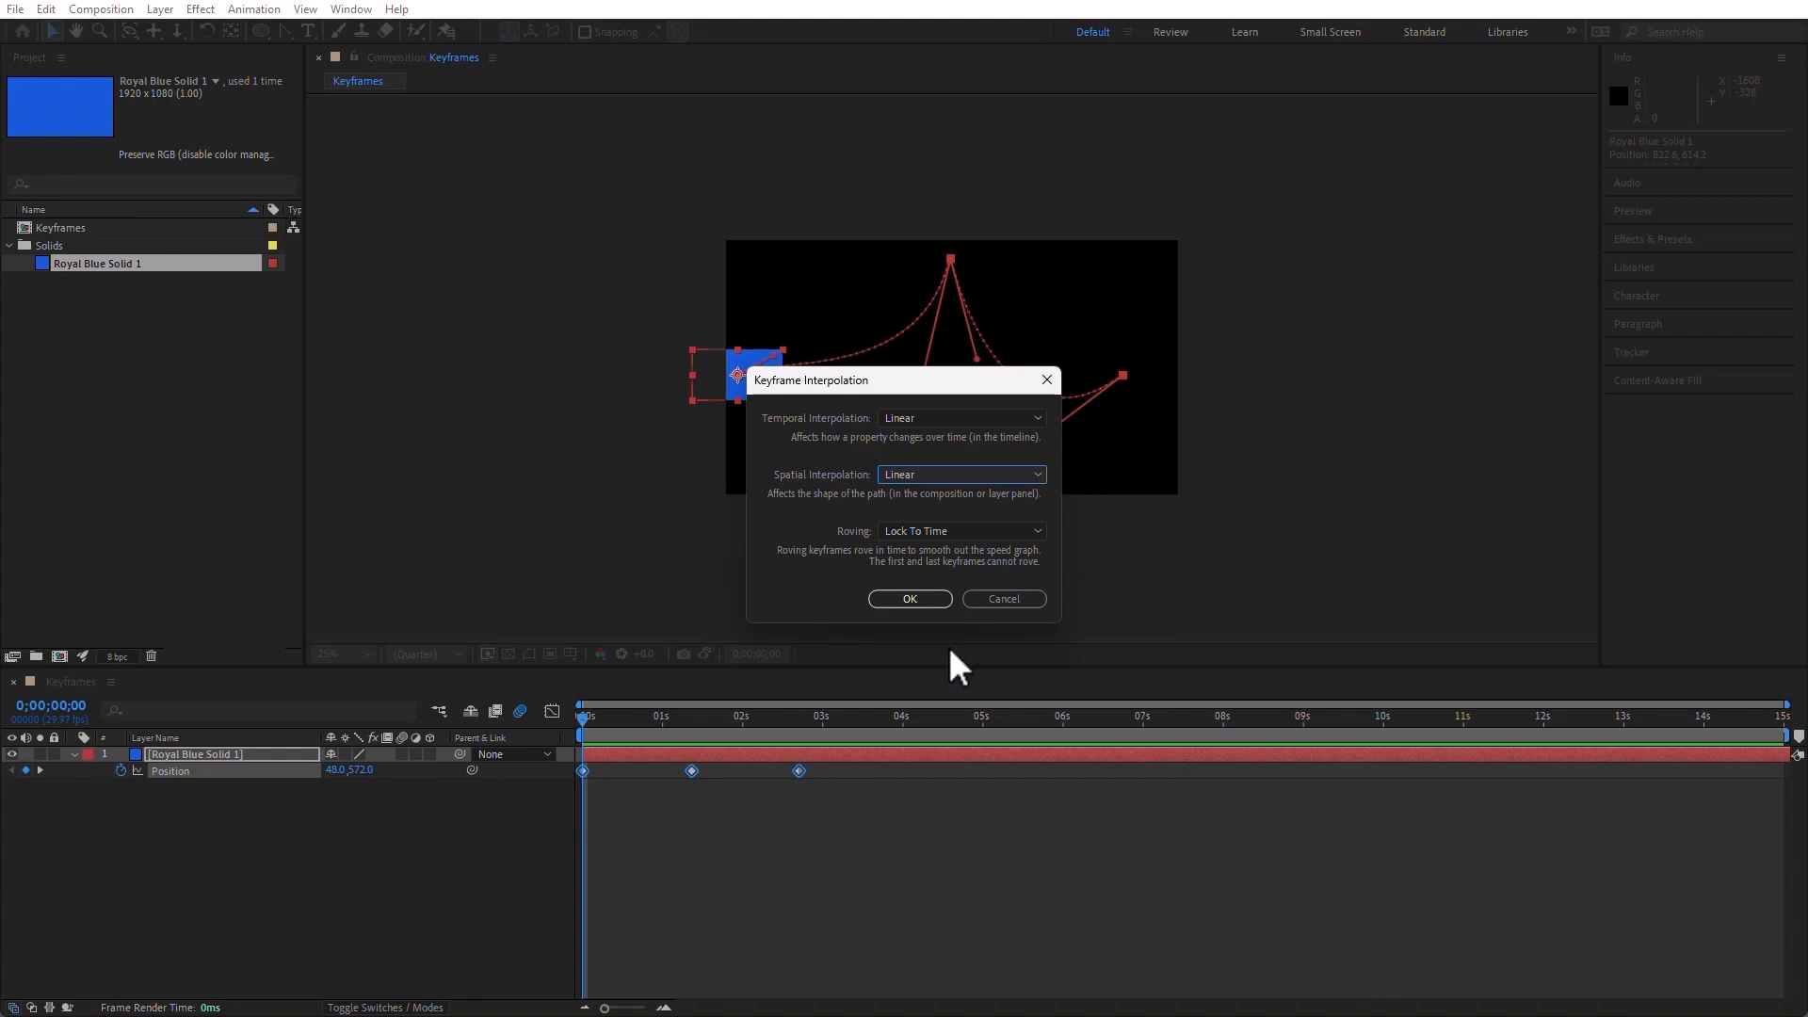
click(910, 601)
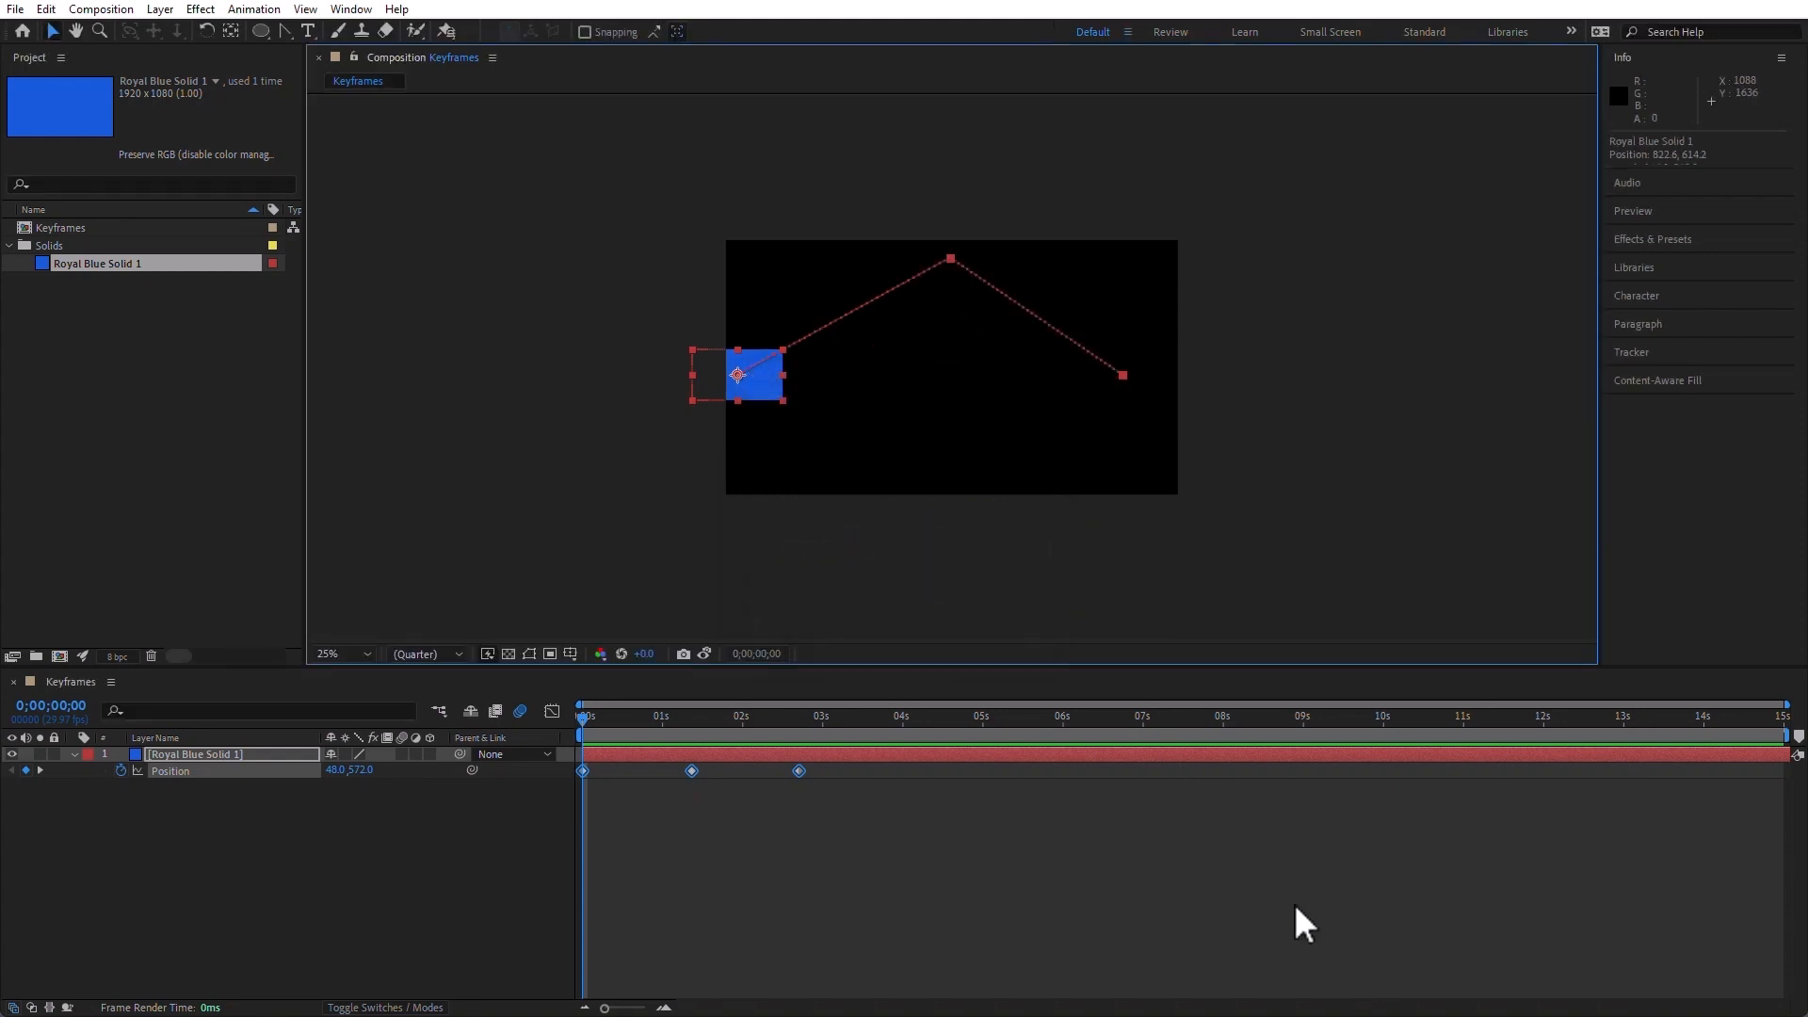